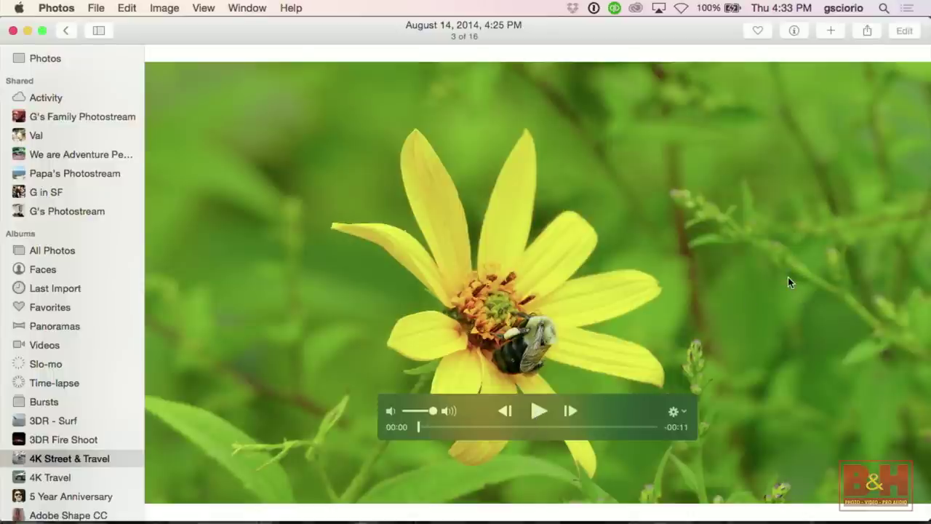
# Step: Export the bee-on-flower video's opening frame and its frame at about 4 seconds to Pictures
pyautogui.click(682, 417)
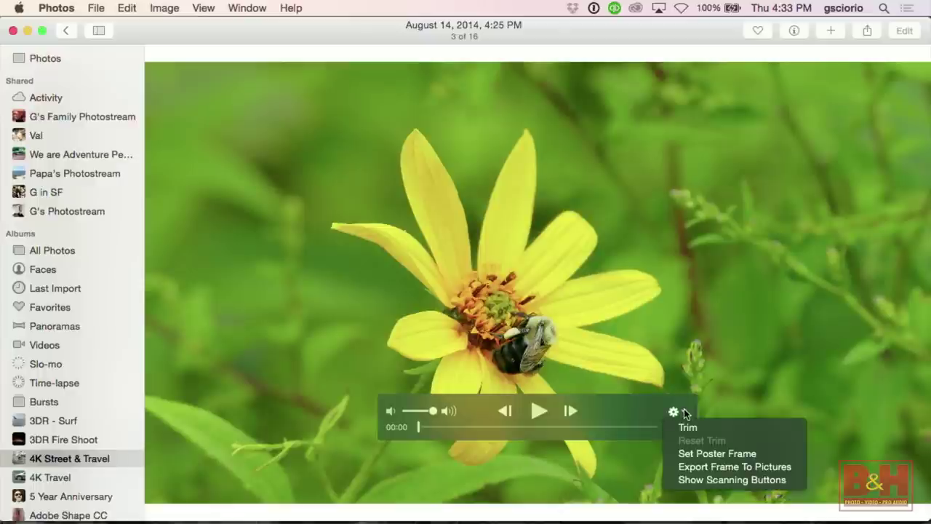
pyautogui.click(725, 464)
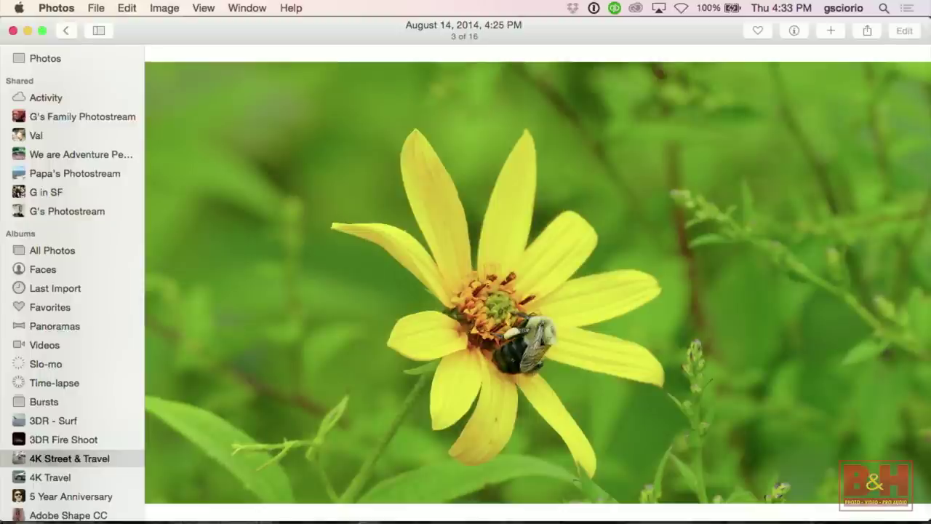
pyautogui.moveTo(615, 193)
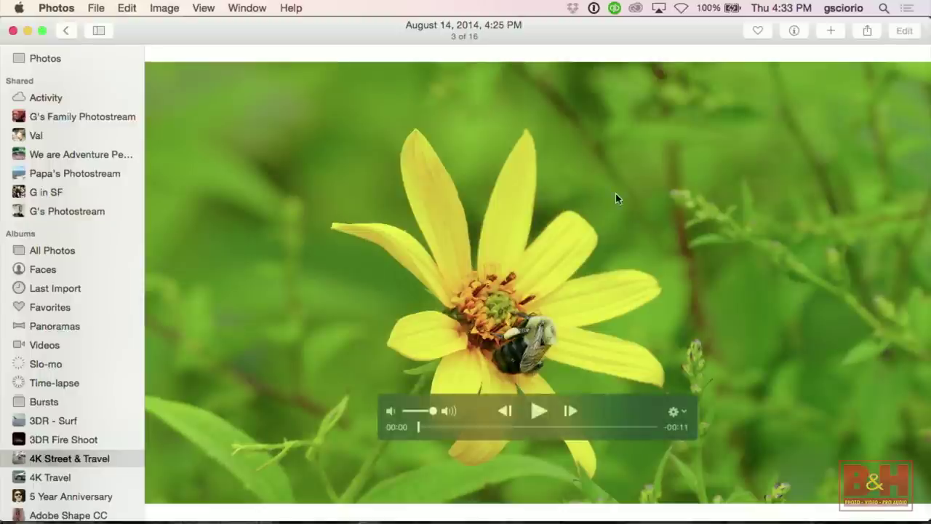
pyautogui.click(537, 412)
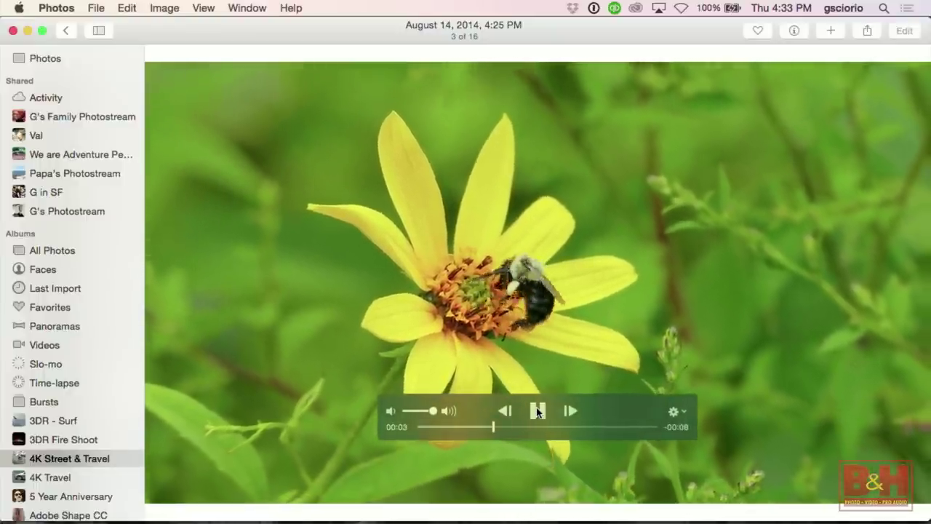
pyautogui.click(538, 411)
pyautogui.click(692, 412)
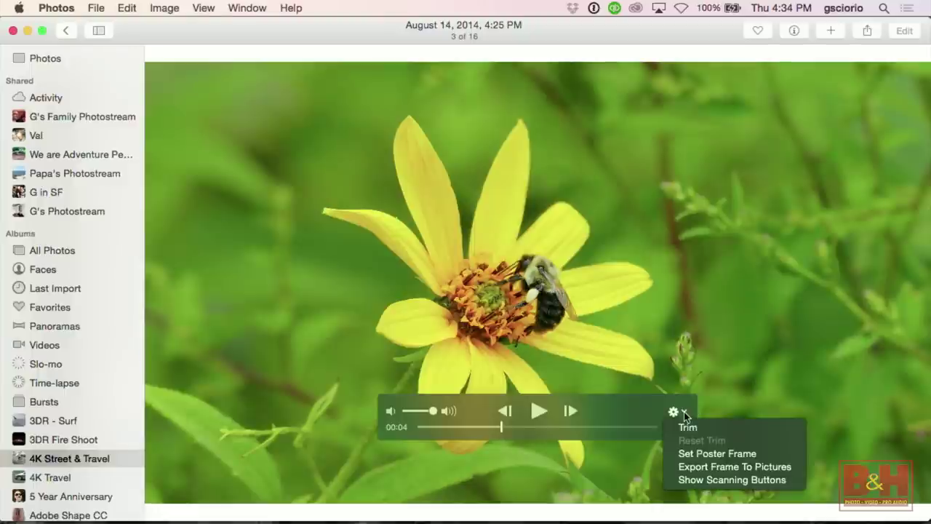
pyautogui.click(700, 465)
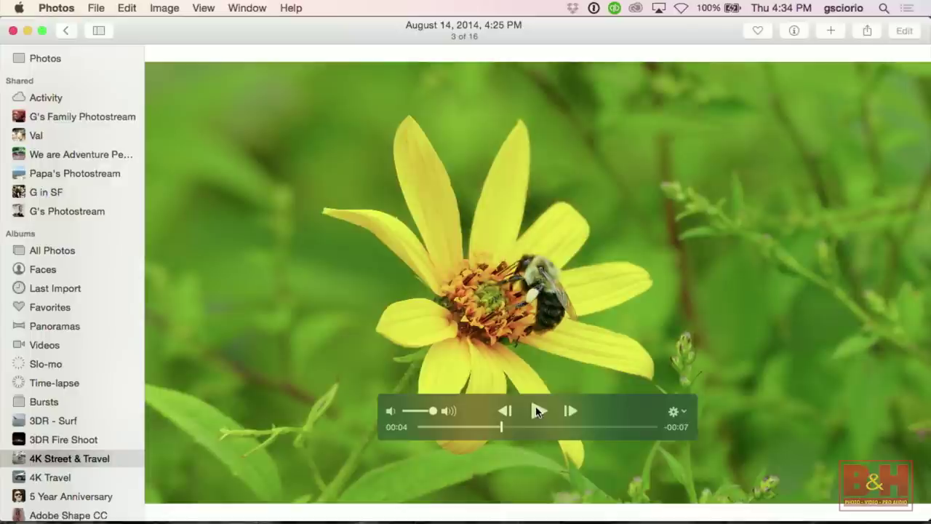
# Step: Play the flower video on to about 10 seconds and export that frame to Pictures
pyautogui.click(537, 412)
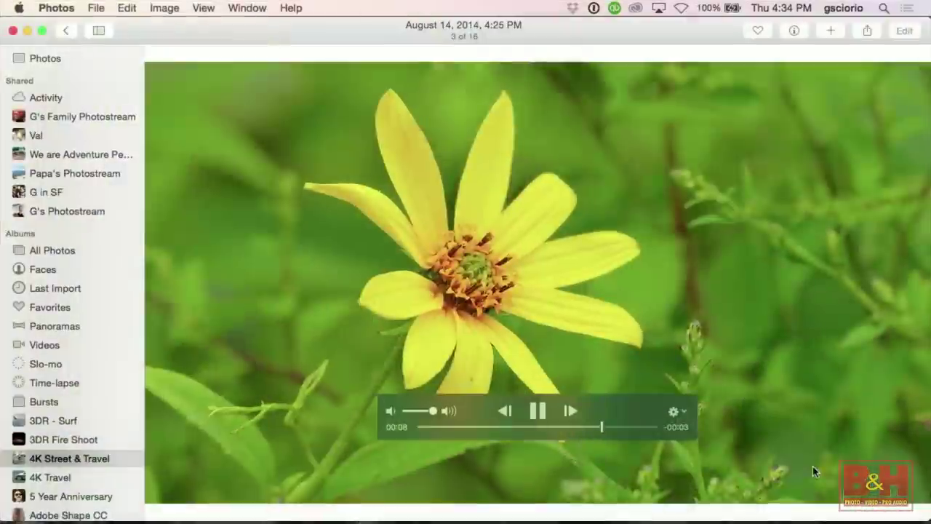
pyautogui.click(537, 412)
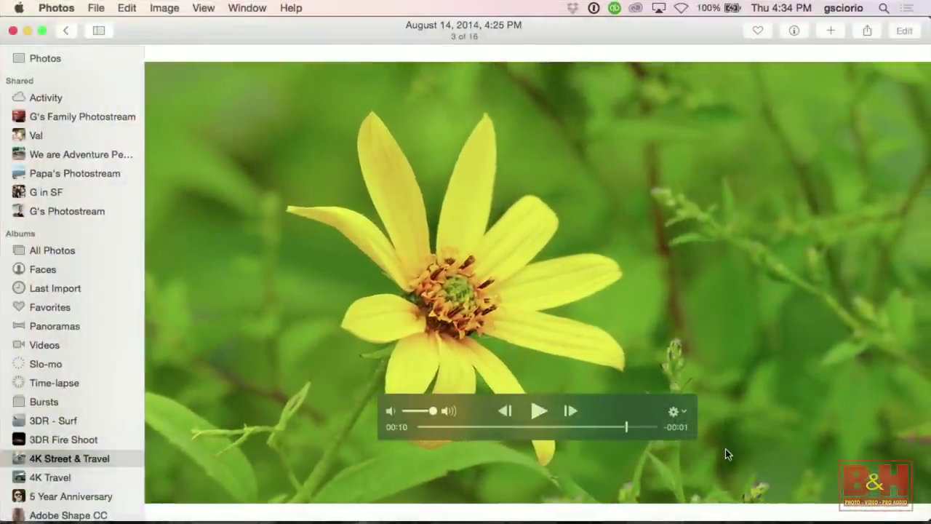
pyautogui.click(684, 413)
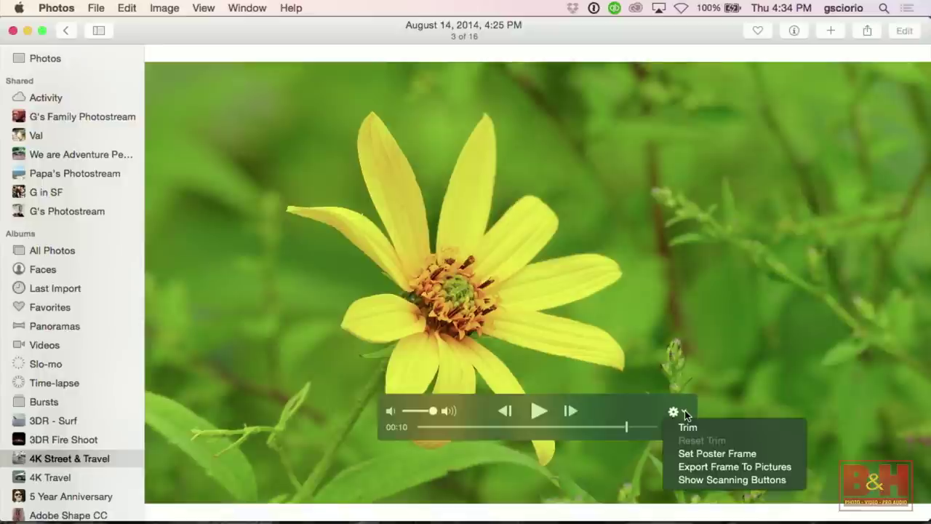
pyautogui.click(729, 468)
pyautogui.press('super+Tab')
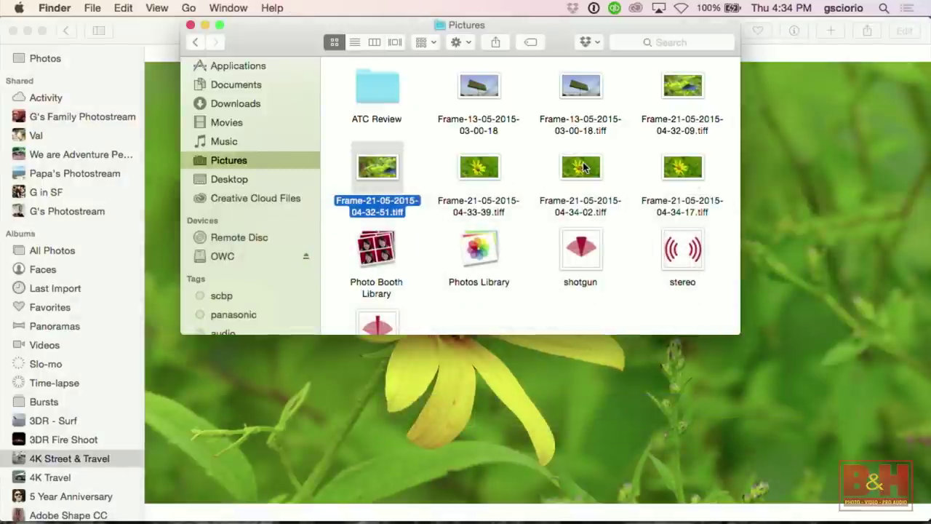
pyautogui.click(582, 168)
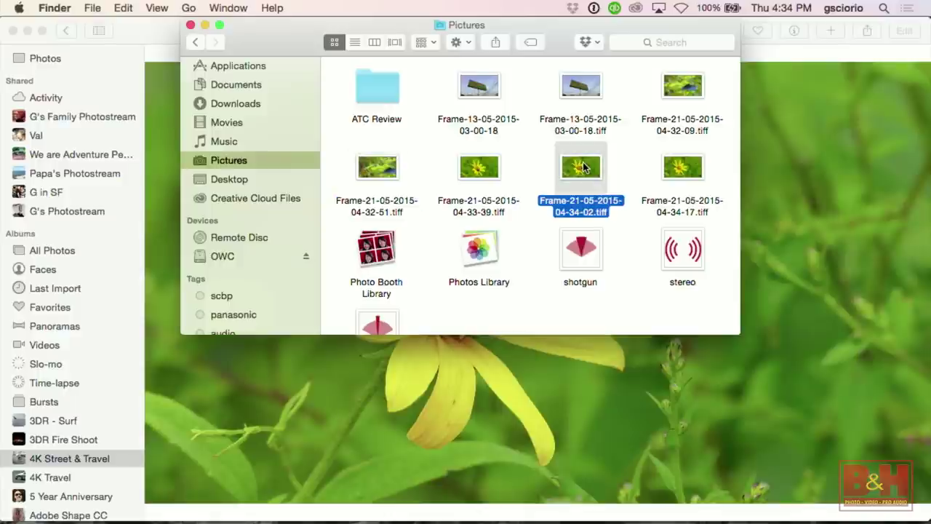
pyautogui.press('space')
pyautogui.press('Right')
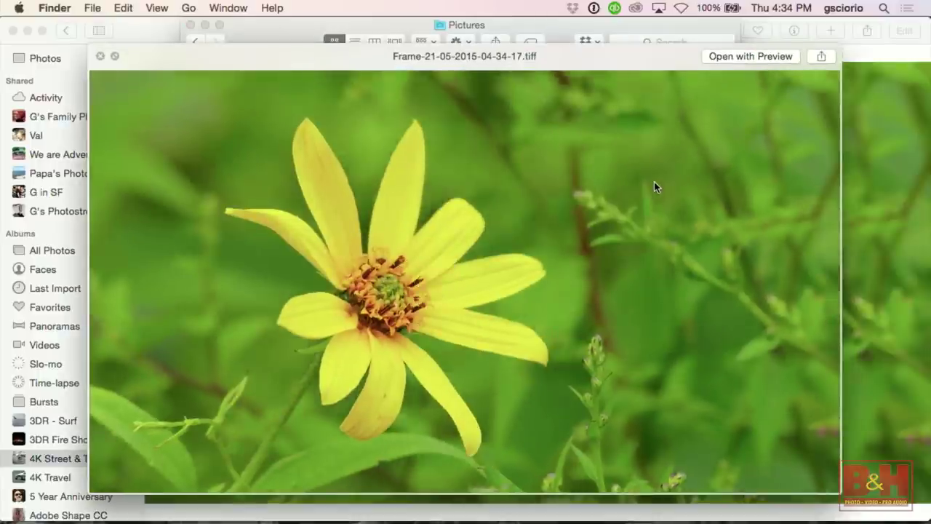
pyautogui.press('space')
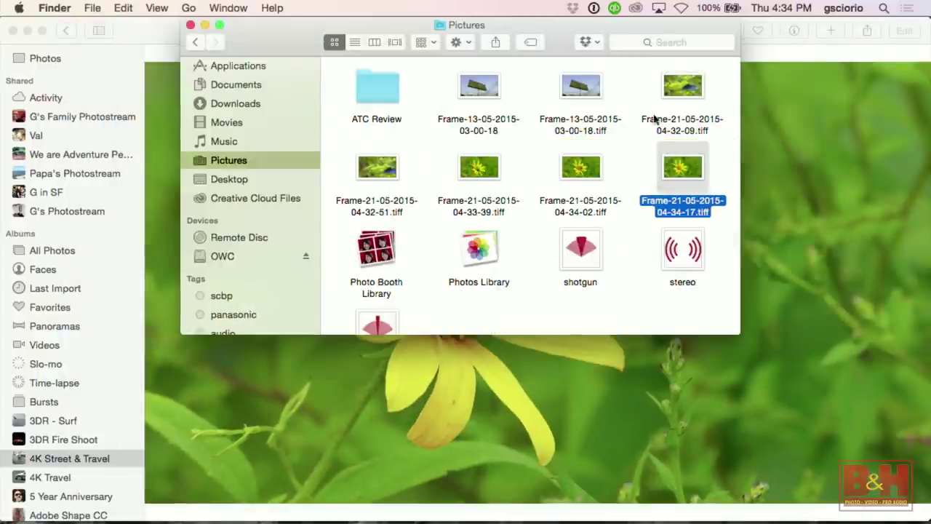
# Step: Add the five Frame-21-05-2015 TIFF files from the Pictures folder to the 4K Street & Travel album in Photos
pyautogui.click(676, 86)
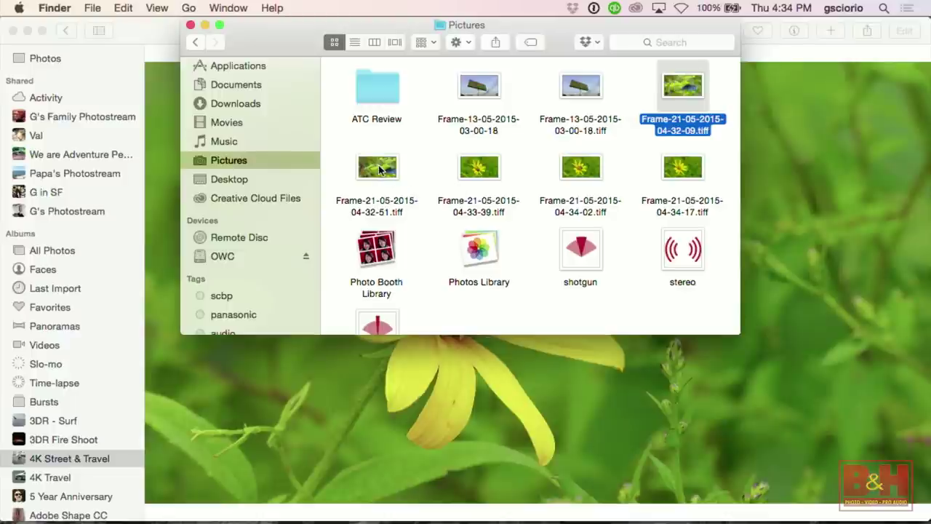
pyautogui.click(841, 168)
pyautogui.press('Escape')
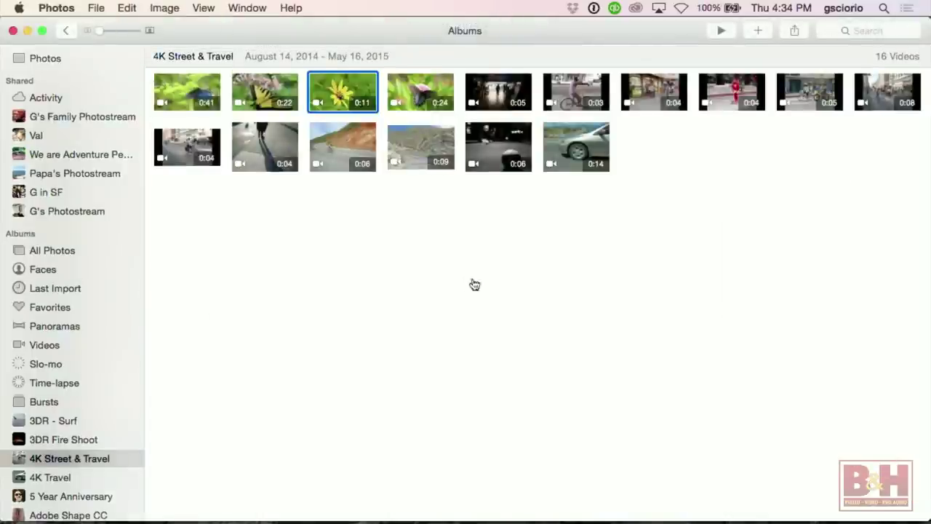
pyautogui.press('super+Tab')
pyautogui.moveTo(342, 166); pyautogui.dragTo(827, 183)
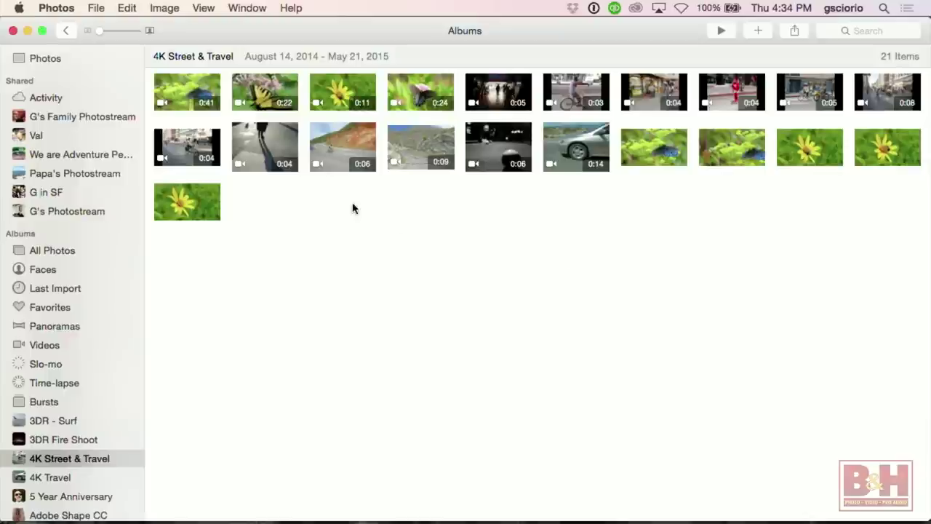
# Step: Switch to Lightroom, open the 22-second yellow butterfly video in the large single view, and hide the Navigator and Catalog side panel
pyautogui.press('super+Tab')
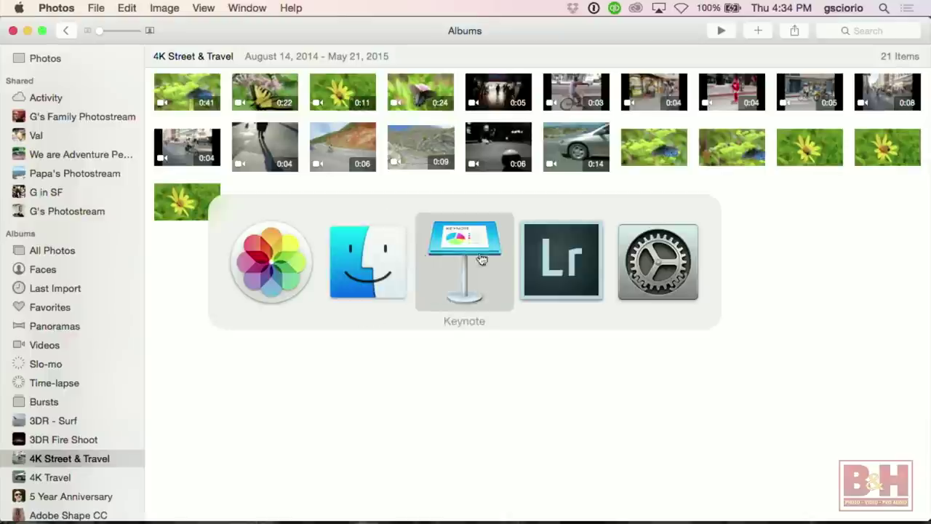
pyautogui.click(558, 262)
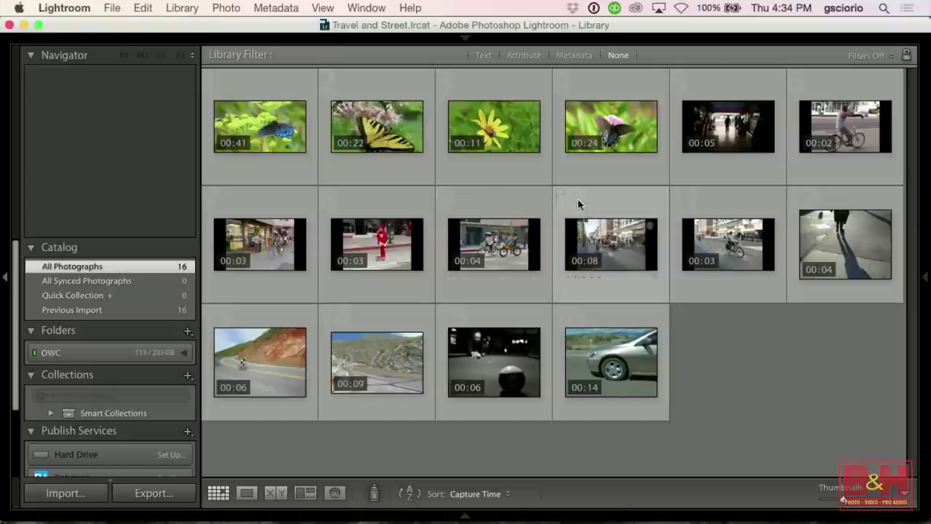
pyautogui.doubleClick(413, 155)
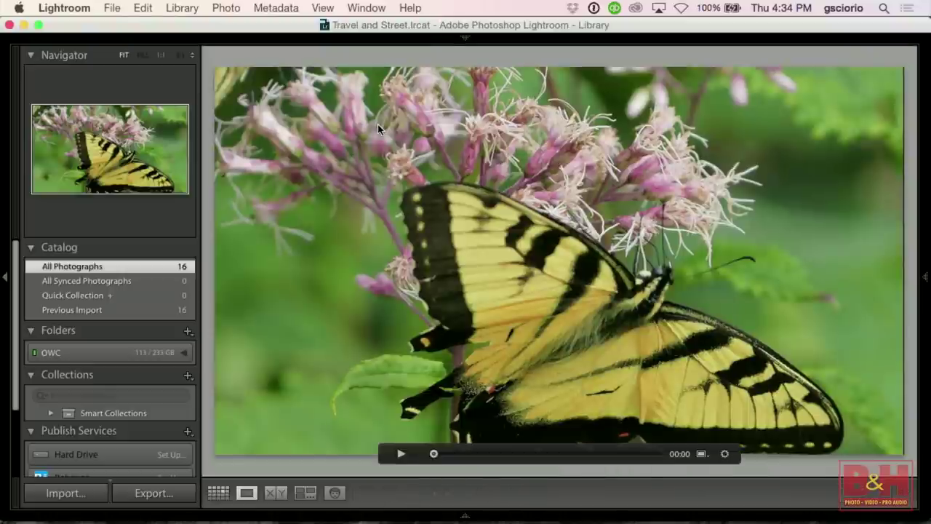
pyautogui.click(6, 277)
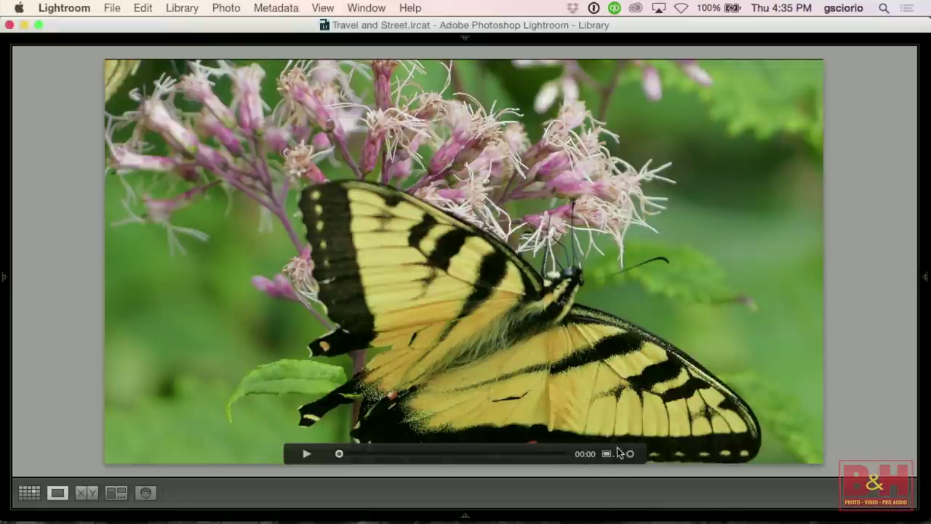
# Step: Expand the butterfly video's thumbnail timeline and place the playhead at the very start of the clip
pyautogui.click(630, 455)
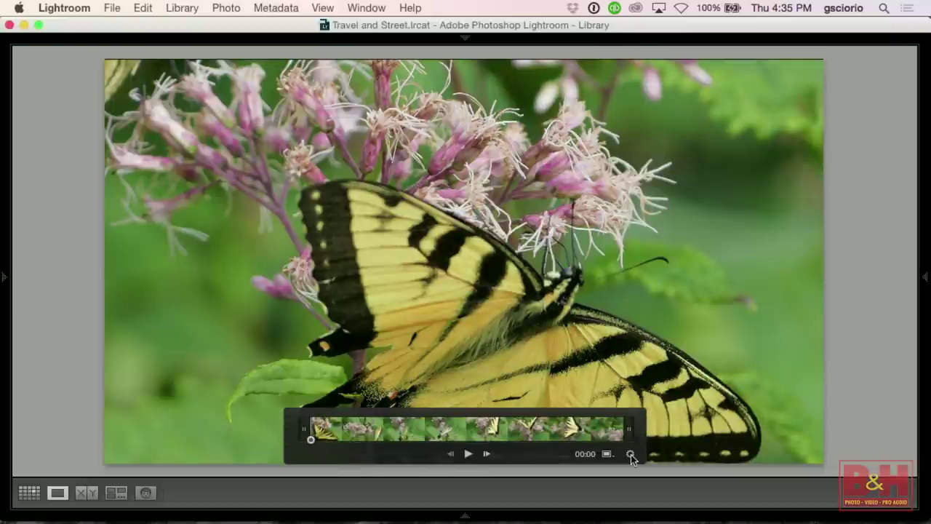
pyautogui.click(631, 455)
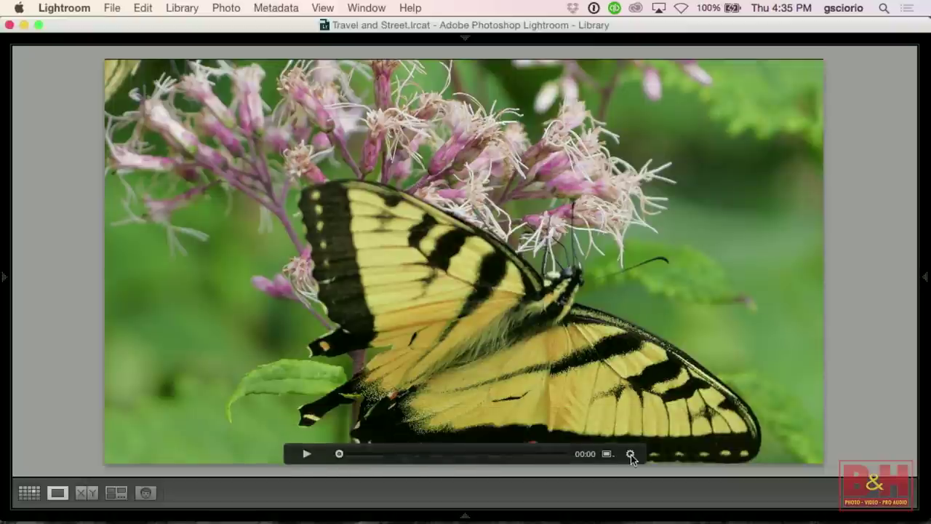
pyautogui.click(631, 454)
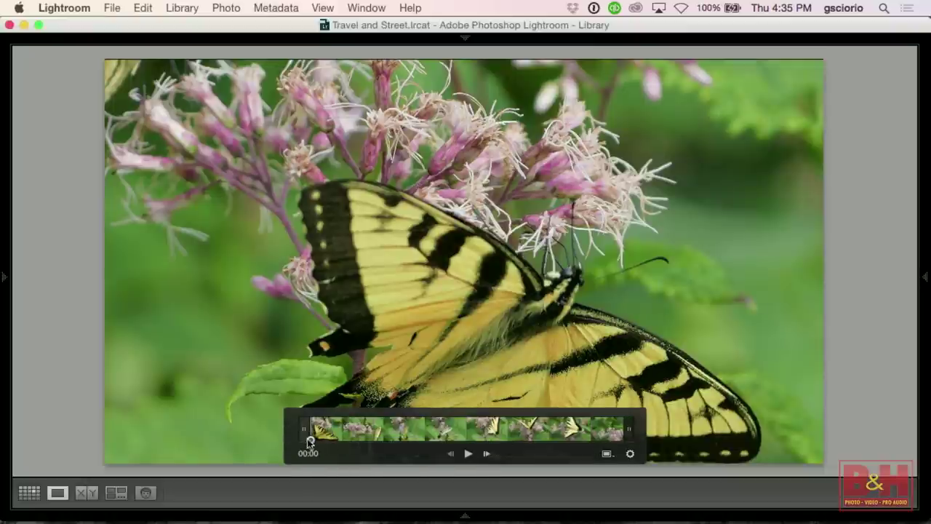
pyautogui.moveTo(311, 439); pyautogui.dragTo(270, 434)
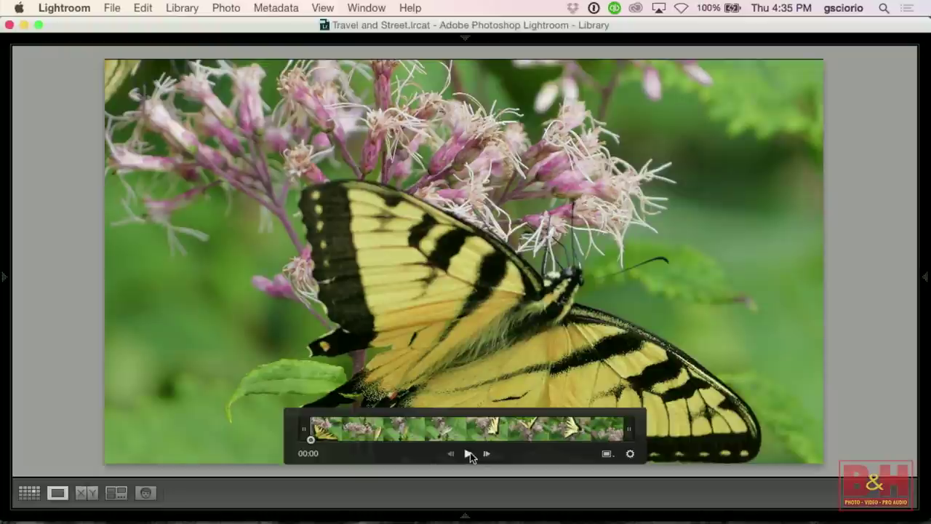
# Step: Play the first moments of the butterfly video, step to a nearby frame with the wings spread, and capture that frame as a still
pyautogui.click(470, 455)
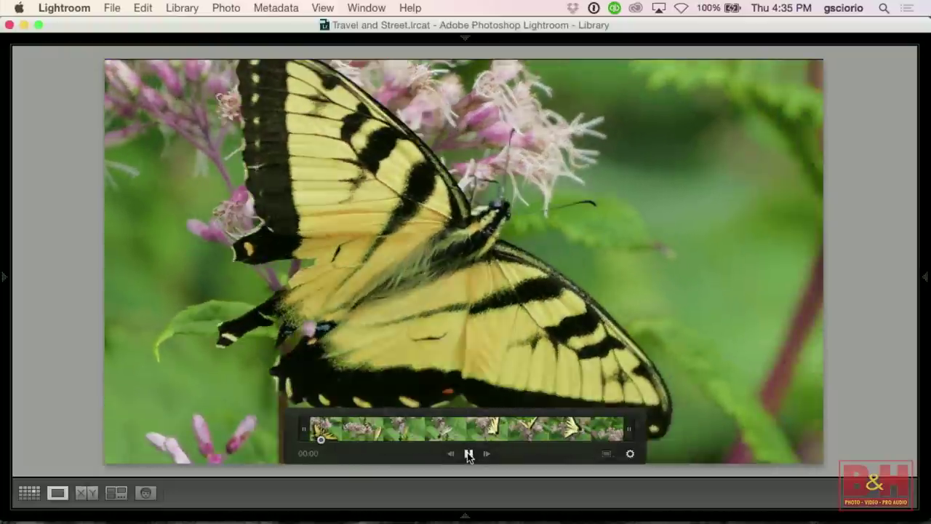
pyautogui.click(469, 455)
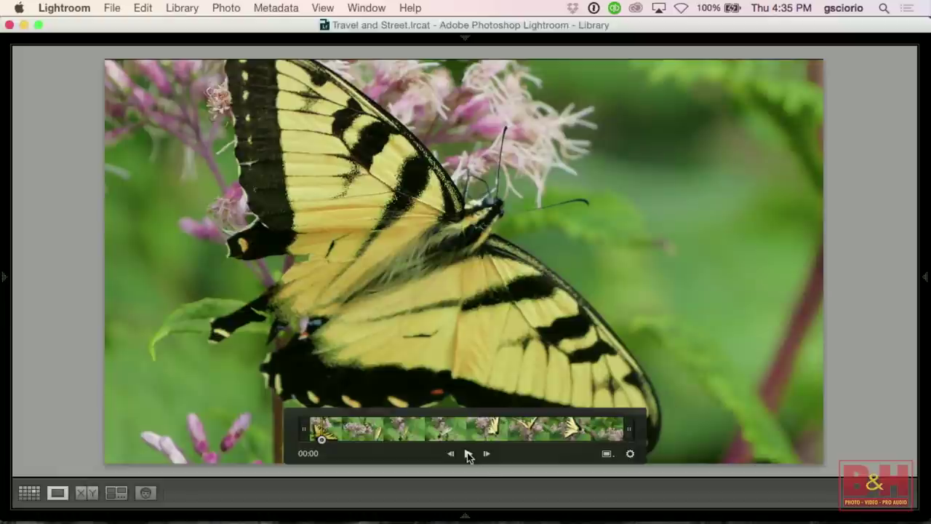
pyautogui.click(449, 454)
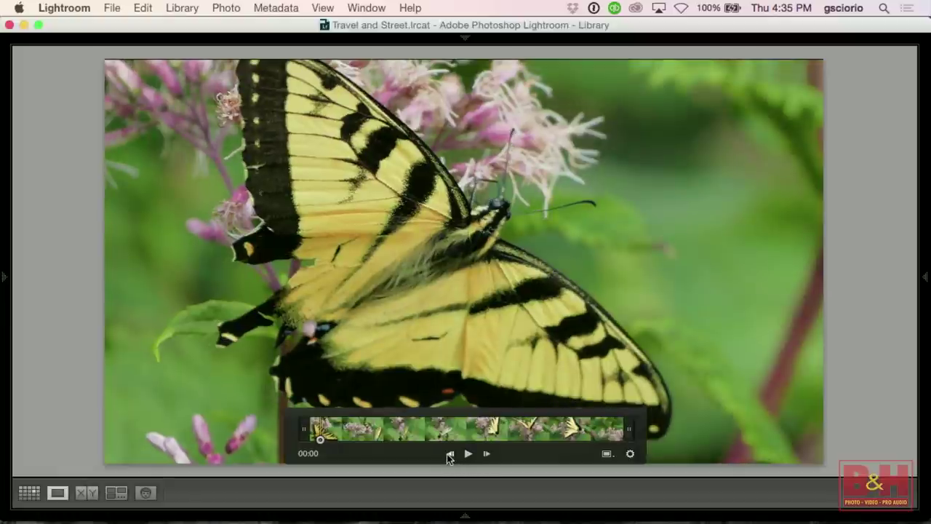
pyautogui.click(450, 454)
pyautogui.click(449, 454)
pyautogui.click(487, 454)
pyautogui.click(487, 454)
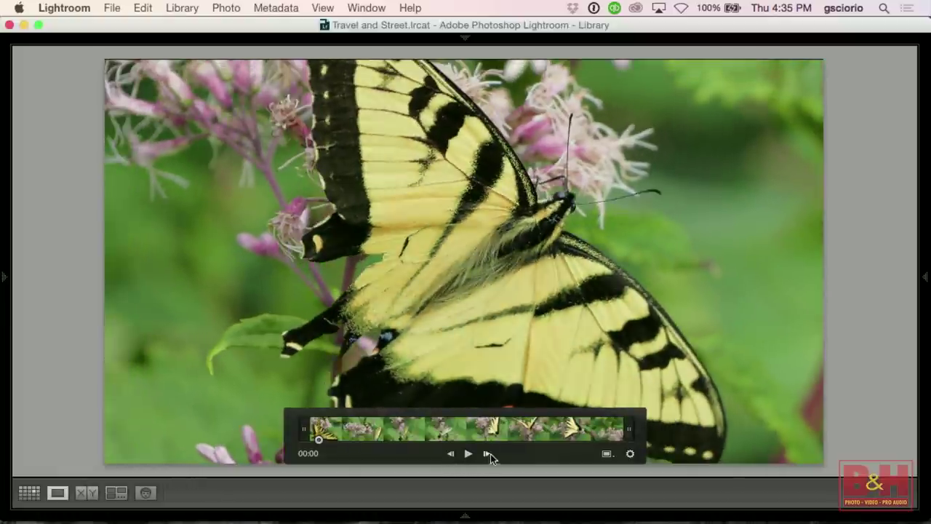
pyautogui.click(610, 454)
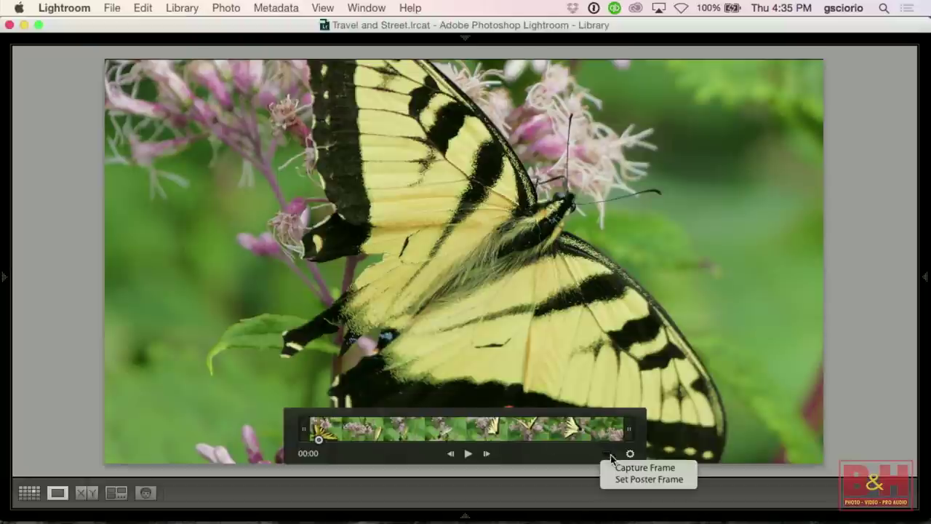
pyautogui.click(631, 467)
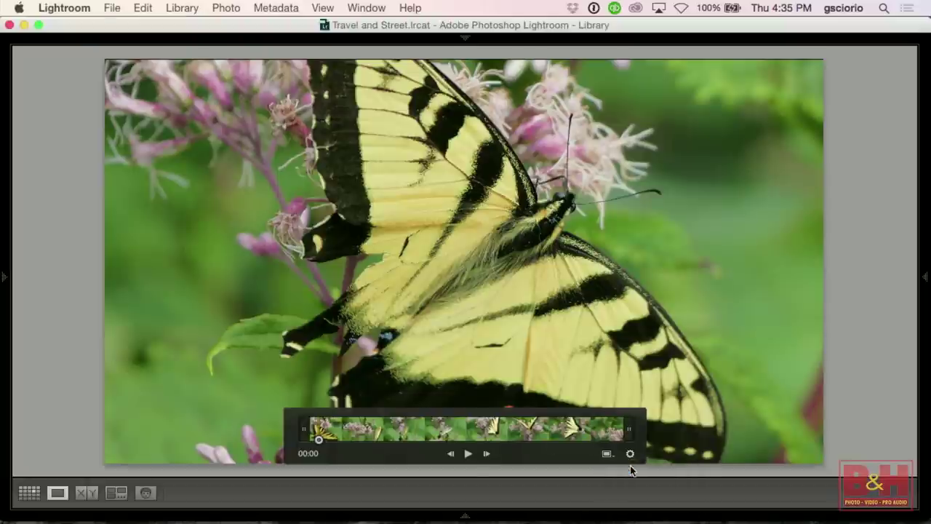
# Step: Play the yellow butterfly video to 00:08 and examine the wing movement by stepping forward frame by frame to 00:09
pyautogui.click(467, 453)
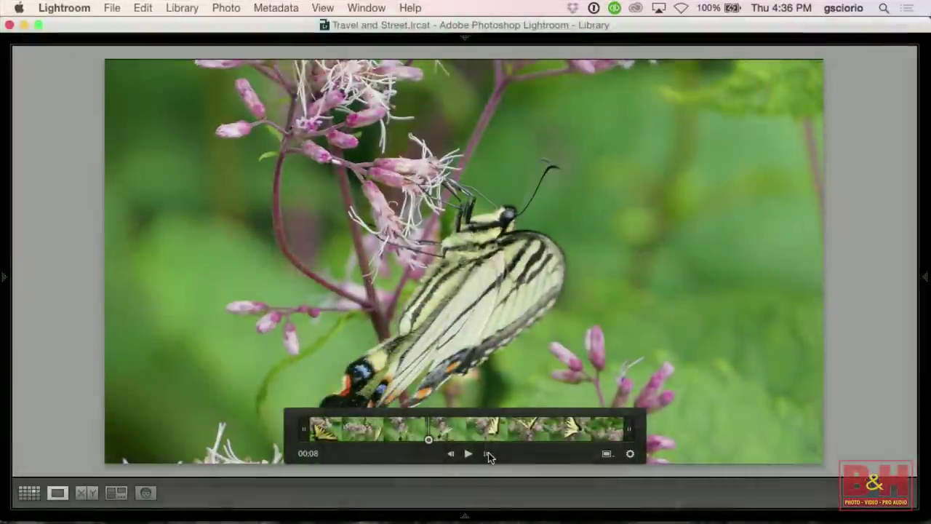
pyautogui.click(488, 454)
pyautogui.click(487, 454)
pyautogui.click(487, 453)
pyautogui.click(487, 454)
pyautogui.click(487, 453)
pyautogui.click(488, 454)
pyautogui.click(487, 453)
pyautogui.click(488, 453)
pyautogui.click(487, 454)
pyautogui.click(487, 454)
pyautogui.click(488, 454)
pyautogui.click(488, 453)
pyautogui.click(487, 453)
pyautogui.click(487, 454)
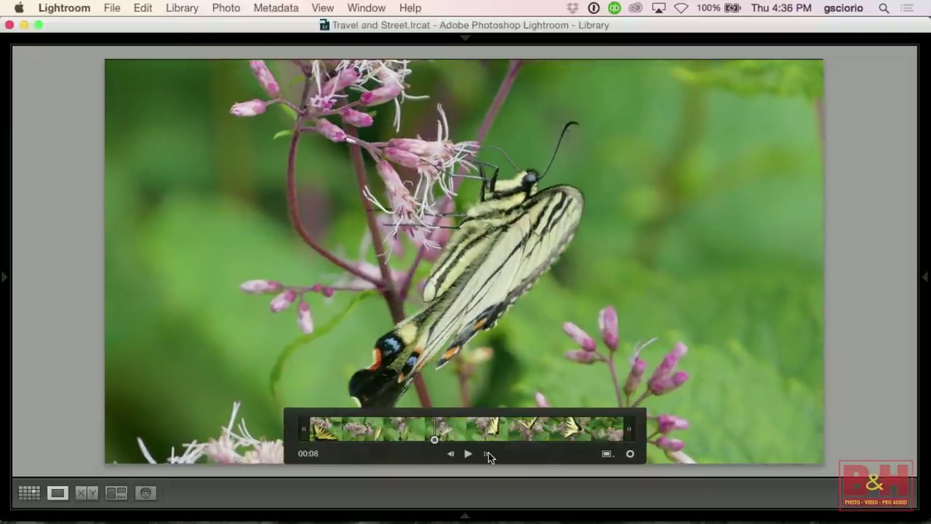
pyautogui.click(487, 453)
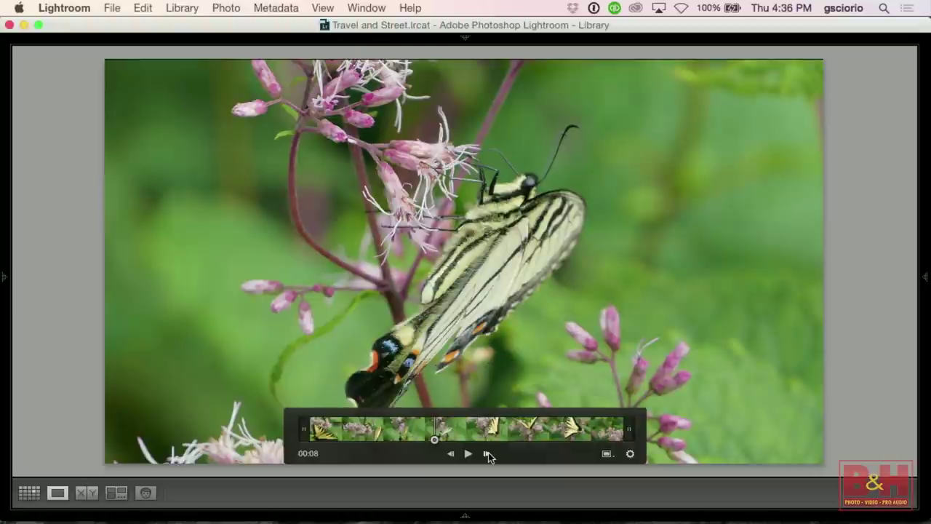
pyautogui.click(488, 453)
pyautogui.click(488, 453)
pyautogui.click(487, 453)
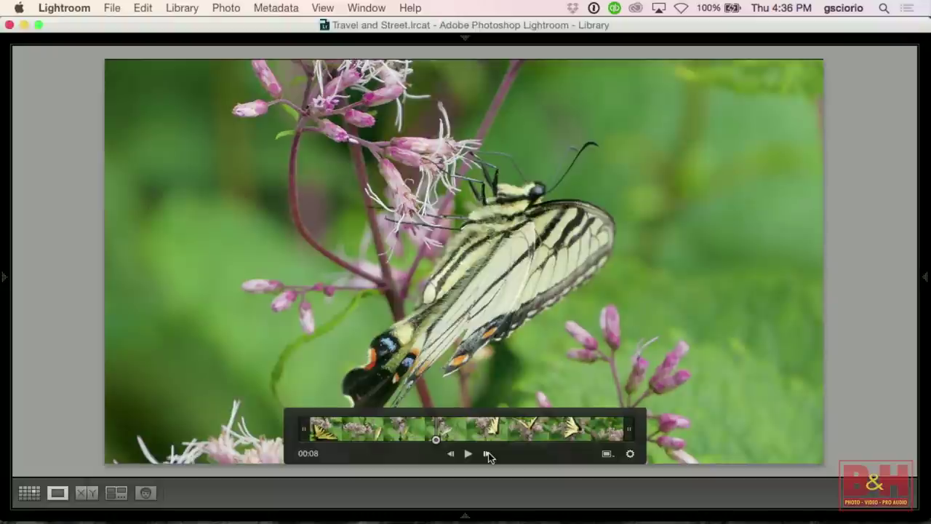
pyautogui.click(488, 453)
pyautogui.click(488, 453)
pyautogui.click(487, 453)
pyautogui.click(487, 453)
pyautogui.click(487, 453)
pyautogui.click(488, 453)
pyautogui.click(487, 454)
pyautogui.click(488, 453)
pyautogui.click(488, 453)
pyautogui.click(488, 453)
pyautogui.click(488, 453)
pyautogui.click(487, 454)
pyautogui.click(487, 454)
pyautogui.click(488, 453)
pyautogui.click(488, 453)
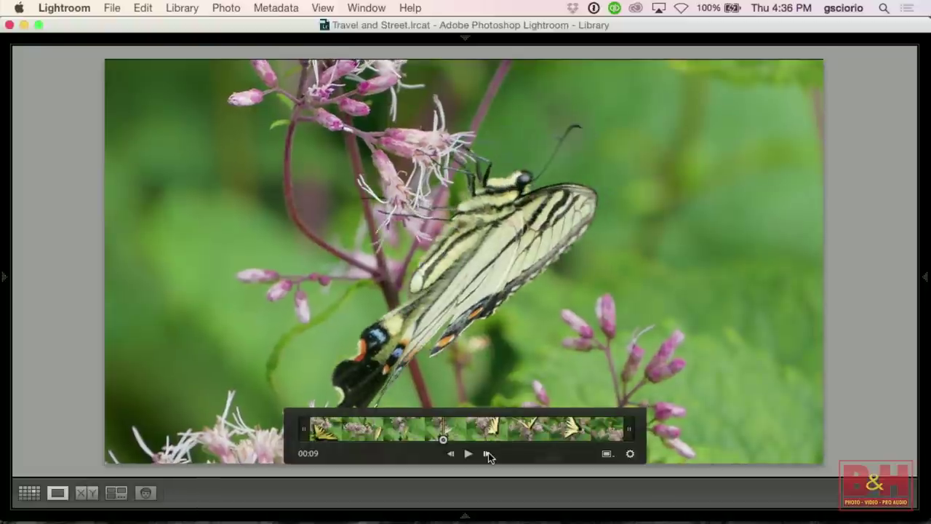
pyautogui.click(488, 453)
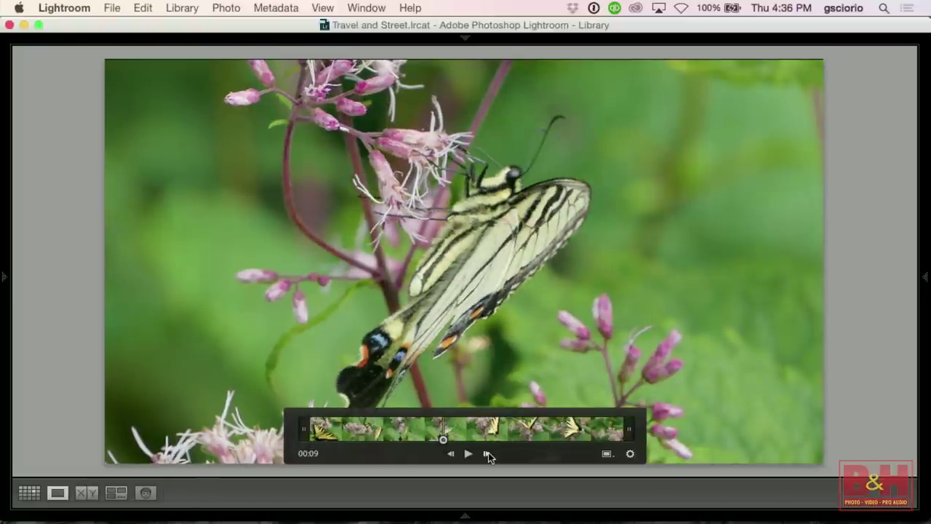
pyautogui.click(487, 454)
pyautogui.click(488, 454)
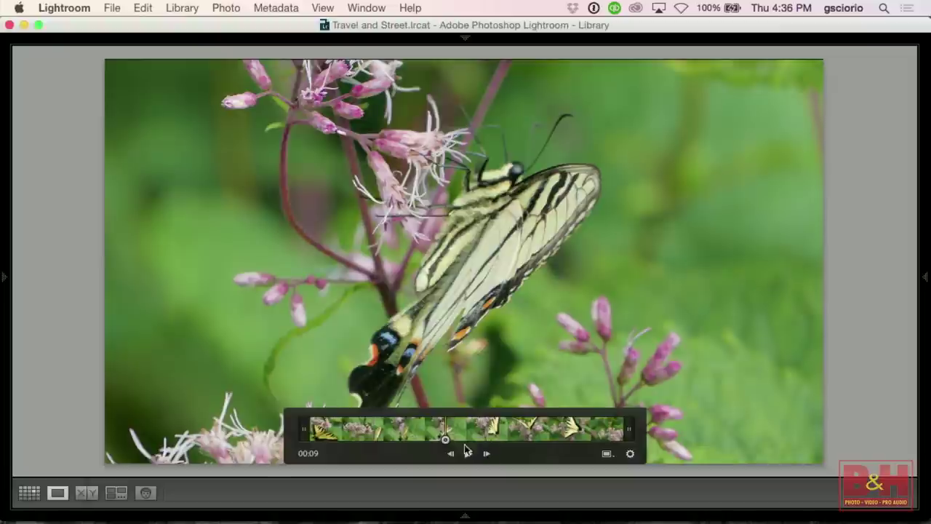
# Step: Capture two more stills from the yellow butterfly video: the spread wings at 00:13 and the folded wings at 00:07
pyautogui.moveTo(444, 439); pyautogui.dragTo(506, 438)
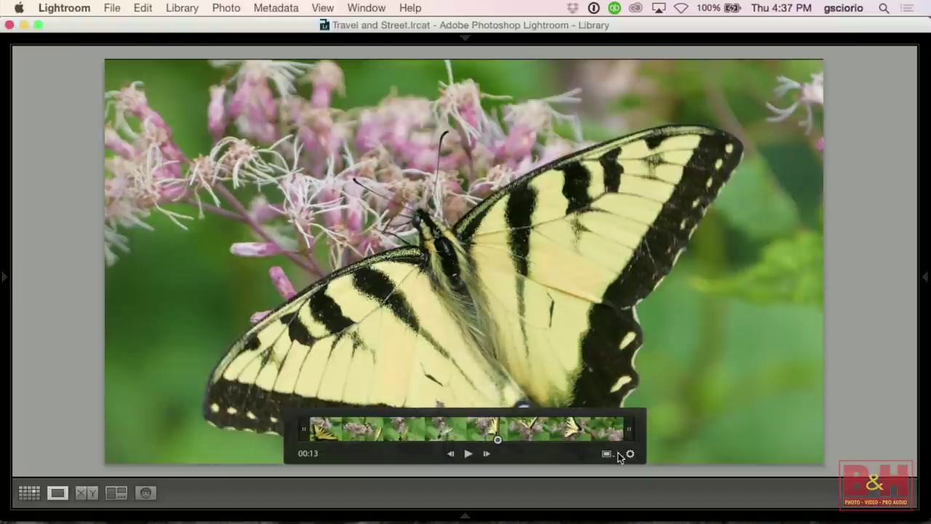
pyautogui.click(630, 453)
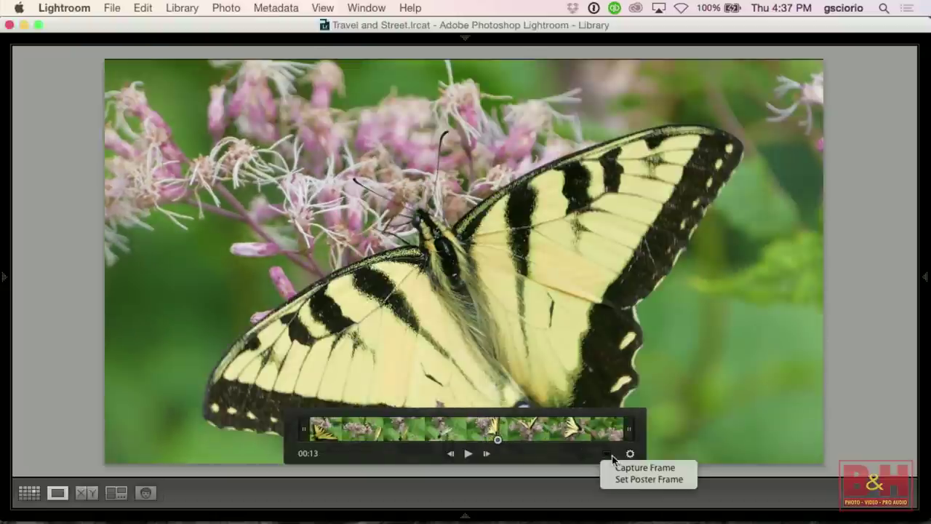
pyautogui.click(633, 468)
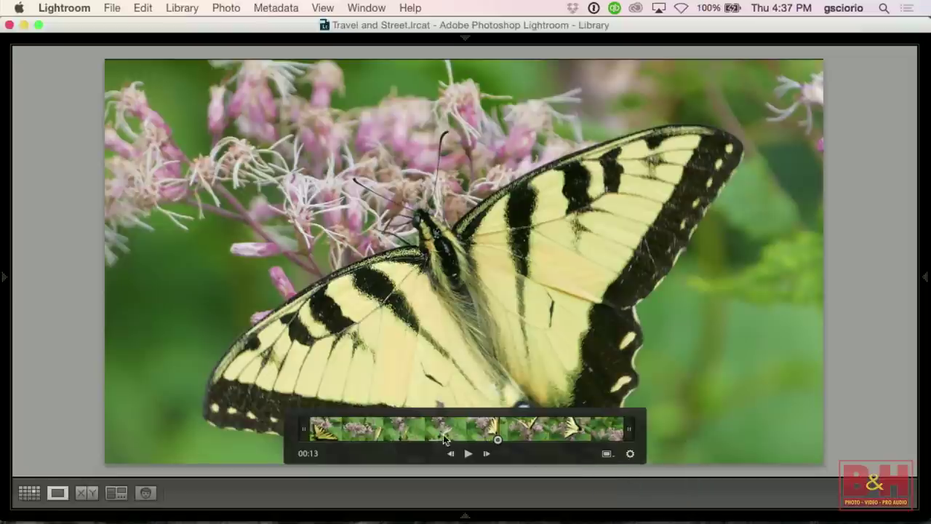
pyautogui.click(413, 431)
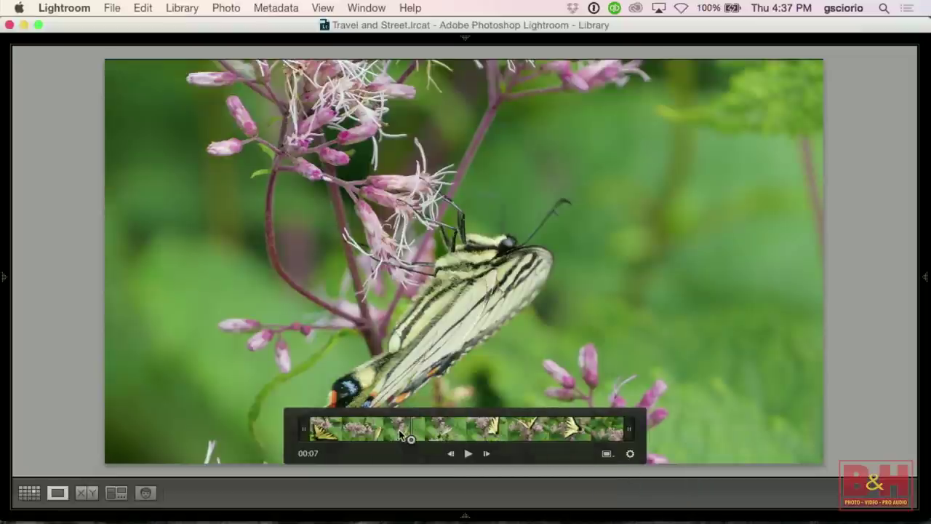
pyautogui.click(630, 453)
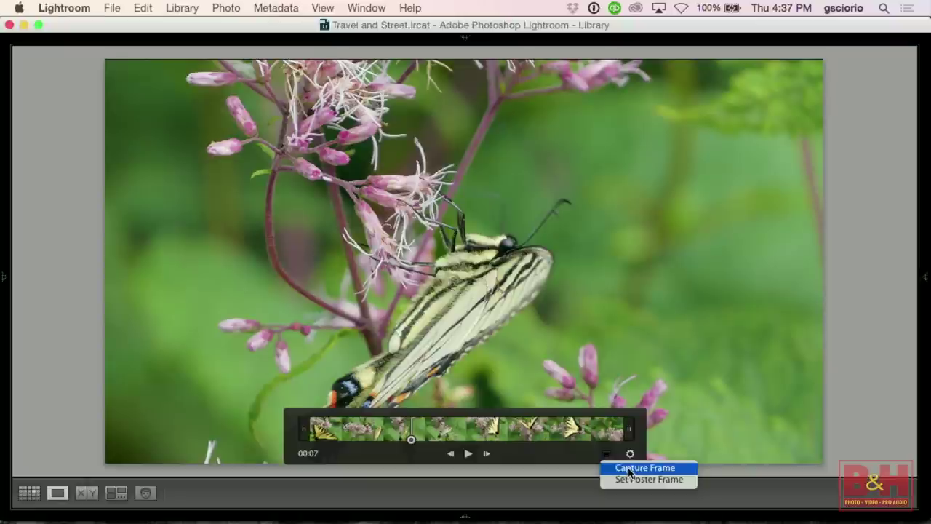
pyautogui.click(628, 467)
# Step: Return to the library grid, select the three captured yellow butterfly stills, and compare them in Survey view
pyautogui.press('g')
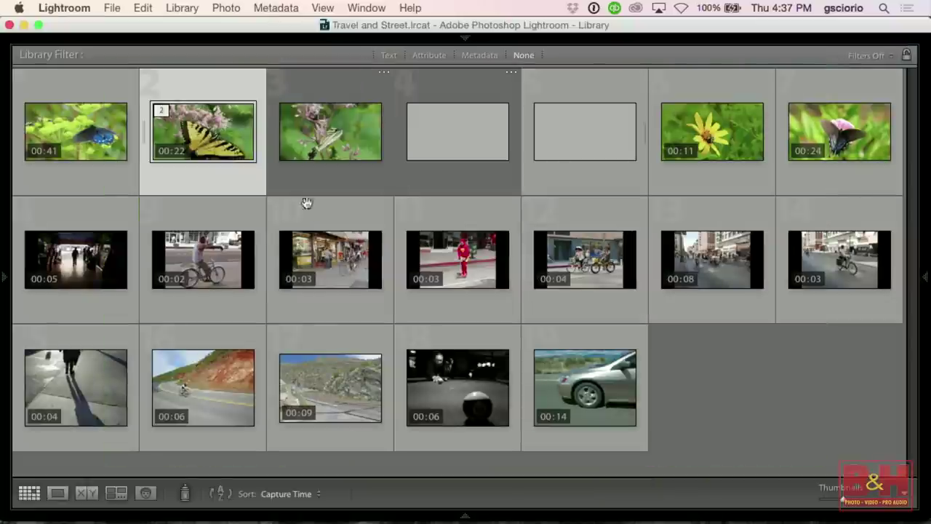
pyautogui.click(387, 145)
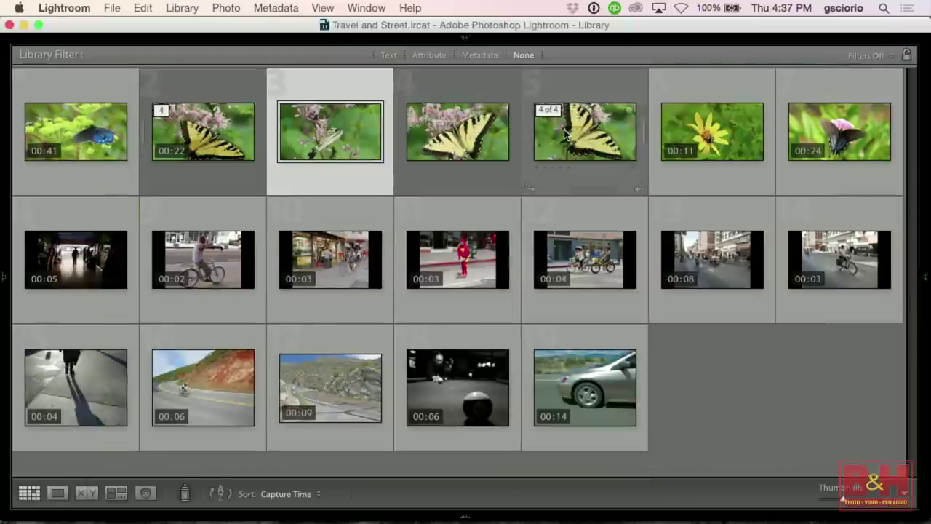
pyautogui.press('n')
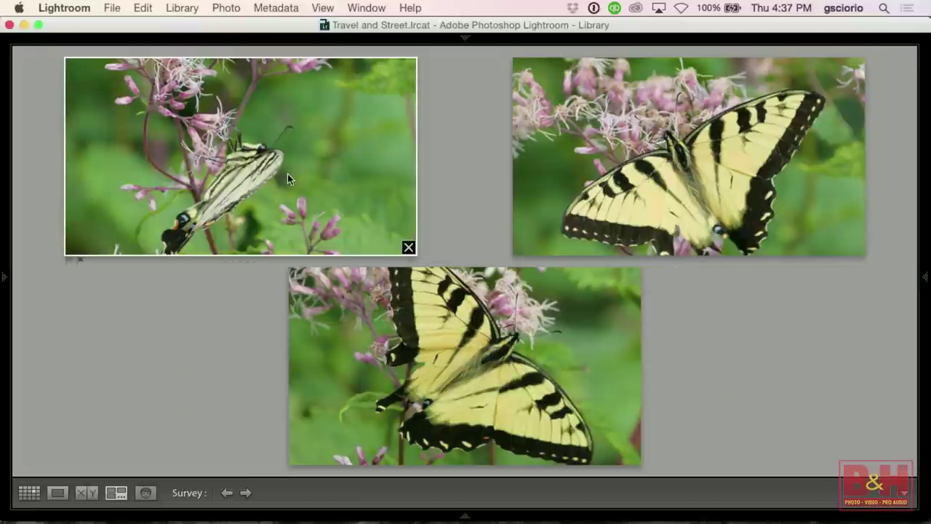
pyautogui.press('super+j')
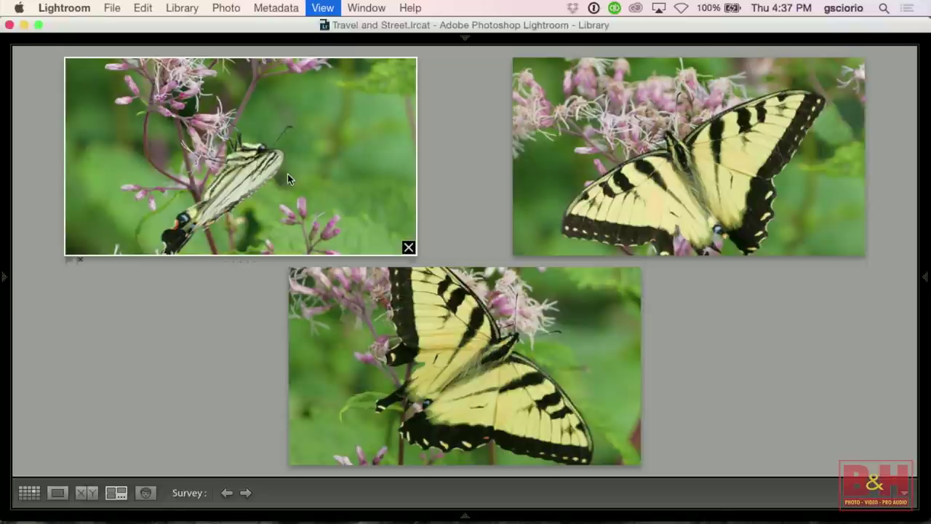
# Step: Open the folded-wing still in Develop, dismiss the tips, and set Exposure to +0.28, Clarity to +30 and Vibrance to +36
pyautogui.press('d')
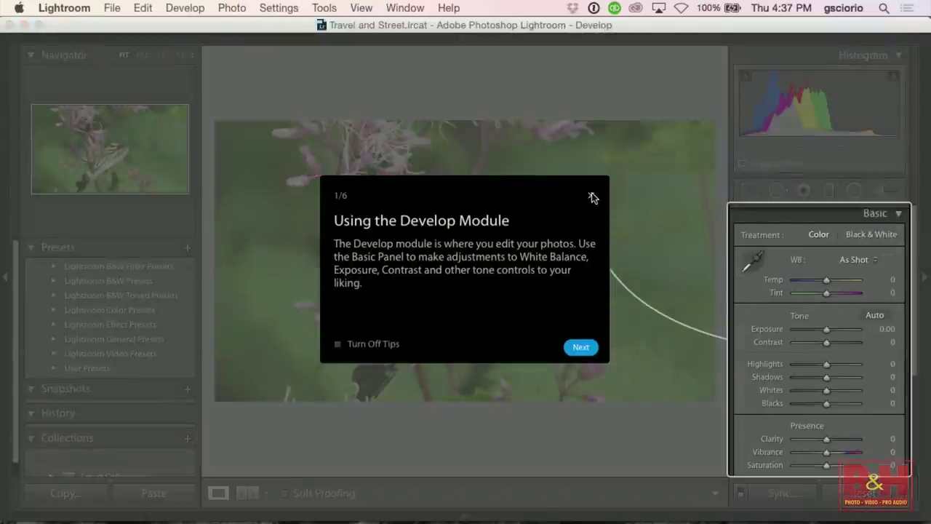
pyautogui.click(591, 195)
pyautogui.scroll(-5, 762, 339)
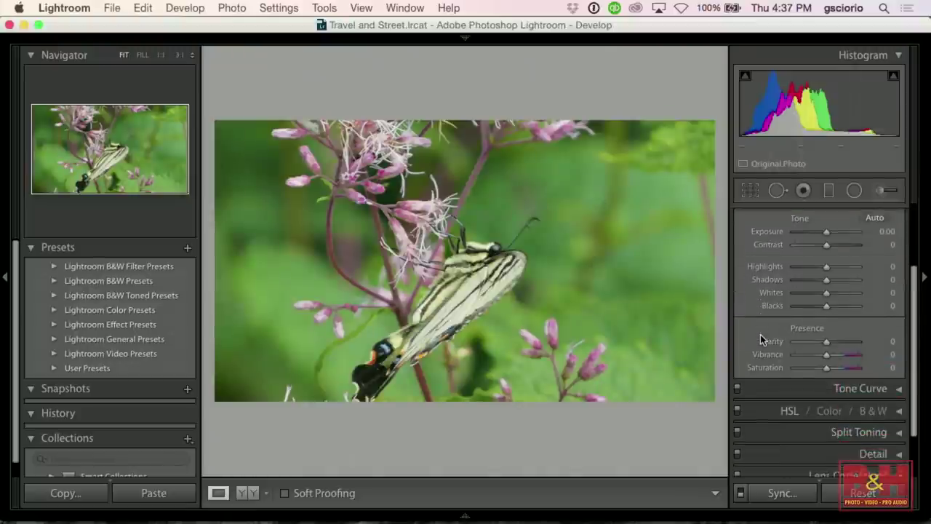
pyautogui.moveTo(814, 109); pyautogui.dragTo(829, 109)
pyautogui.click(884, 308)
pyautogui.write('30')
pyautogui.press('Return')
pyautogui.click(884, 308)
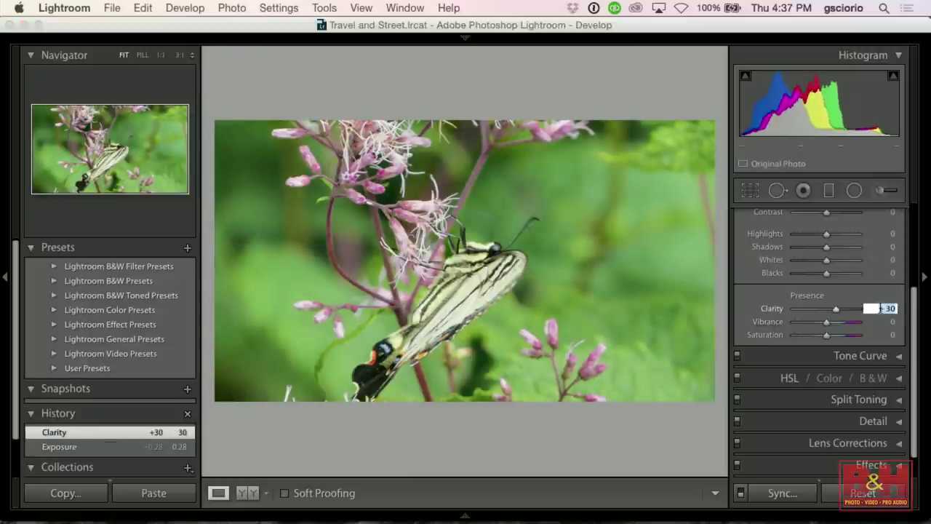
pyautogui.moveTo(828, 324); pyautogui.dragTo(837, 325)
# Step: Expand the Effects settings and set the Grain Amount of the folded-wing still to 91
pyautogui.scroll(-2, 765, 305)
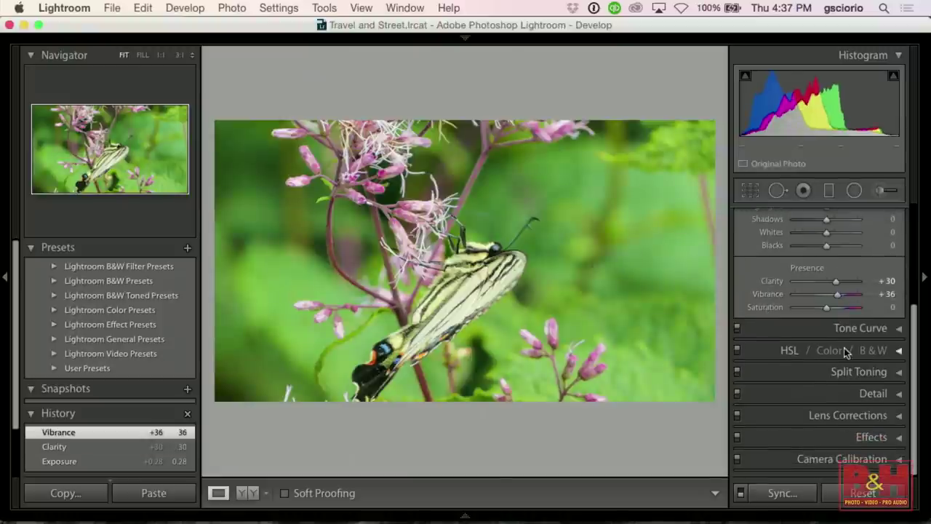
pyautogui.click(899, 437)
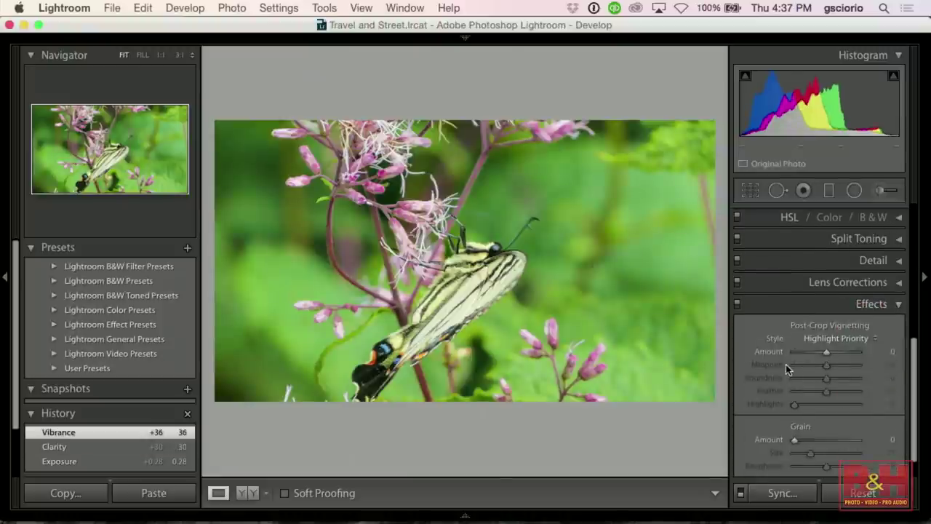
pyautogui.scroll(-2, 786, 364)
pyautogui.moveTo(794, 412); pyautogui.dragTo(852, 413)
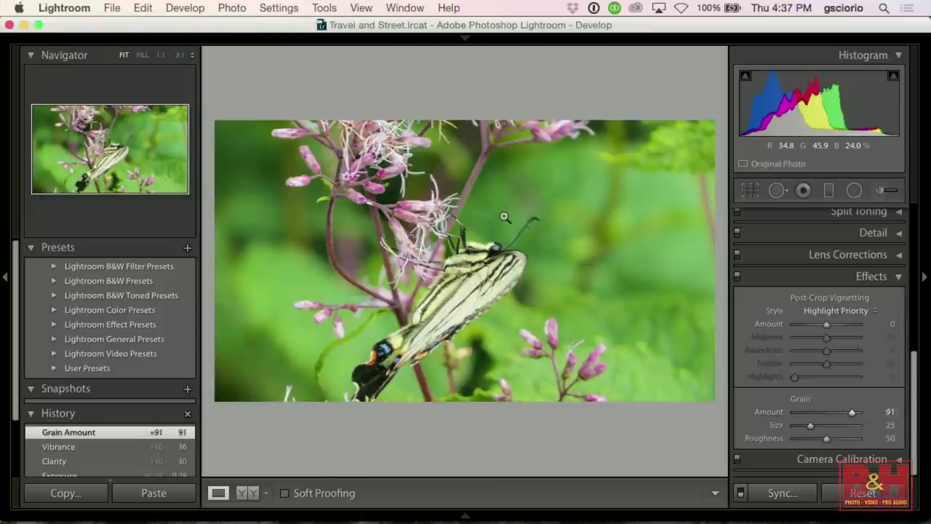
# Step: Return to the library grid, open the 24-second black butterfly video in the large single view, and capture its first frame
pyautogui.press('g')
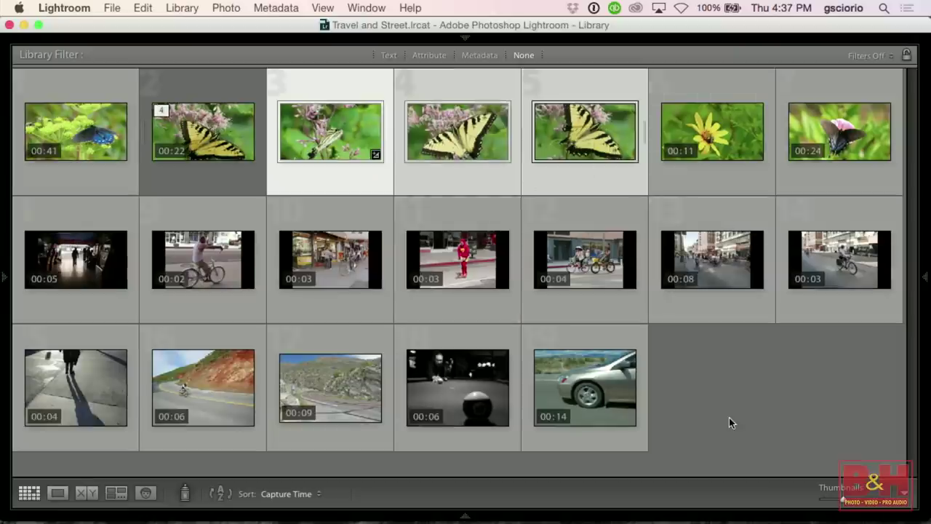
pyautogui.click(729, 422)
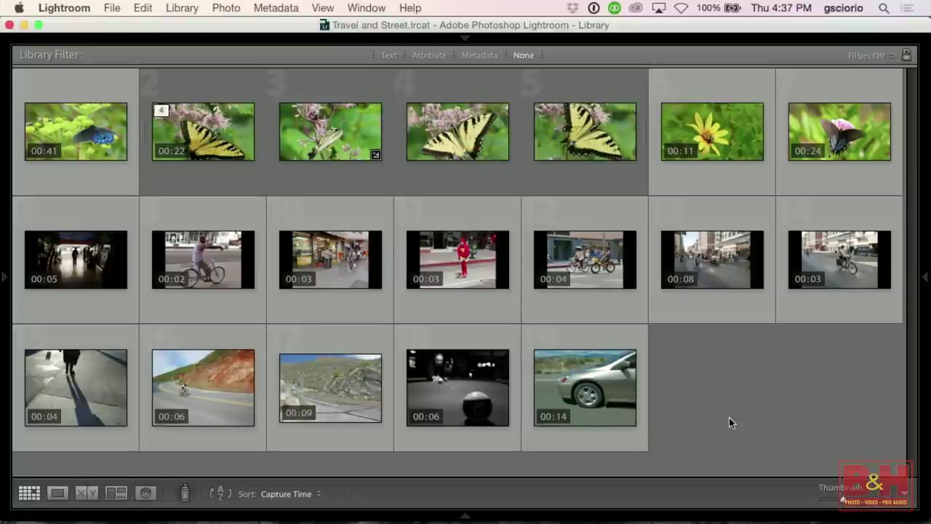
pyautogui.doubleClick(857, 137)
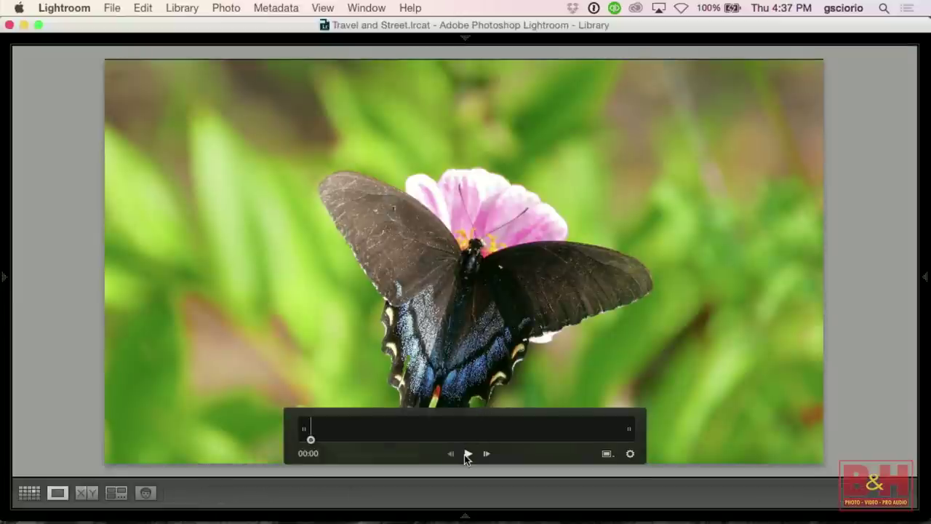
pyautogui.click(608, 454)
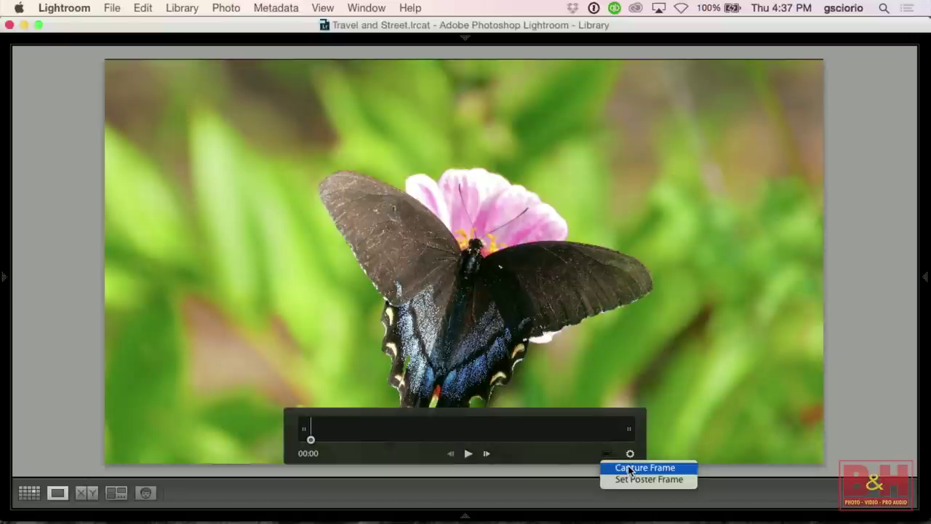
pyautogui.click(630, 469)
# Step: Play the black butterfly video with the sound muted, pause it at 00:12, and capture that frame as a still
pyautogui.click(469, 454)
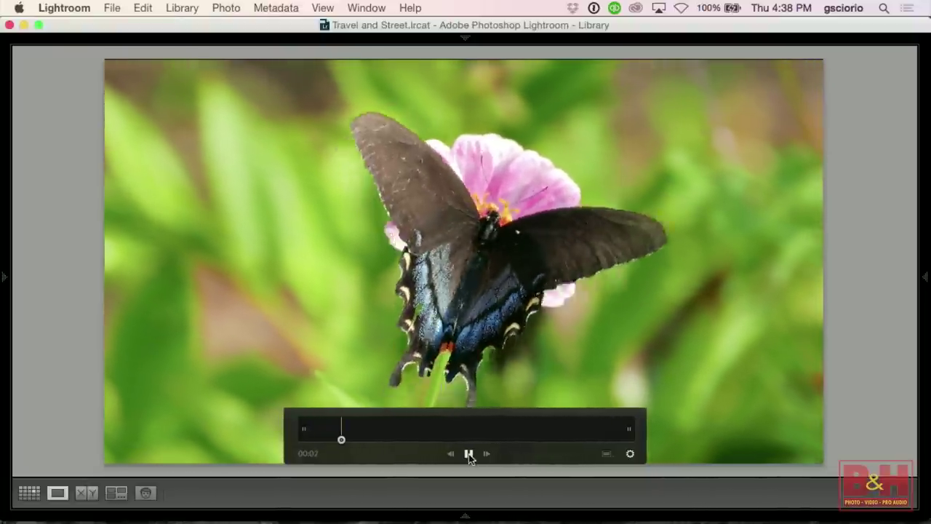
pyautogui.press('XF86AudioMute')
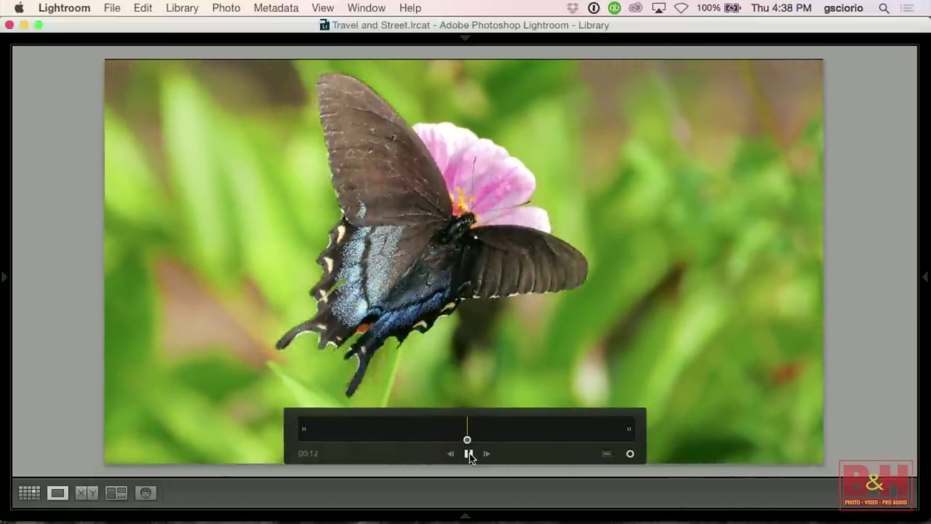
pyautogui.click(469, 454)
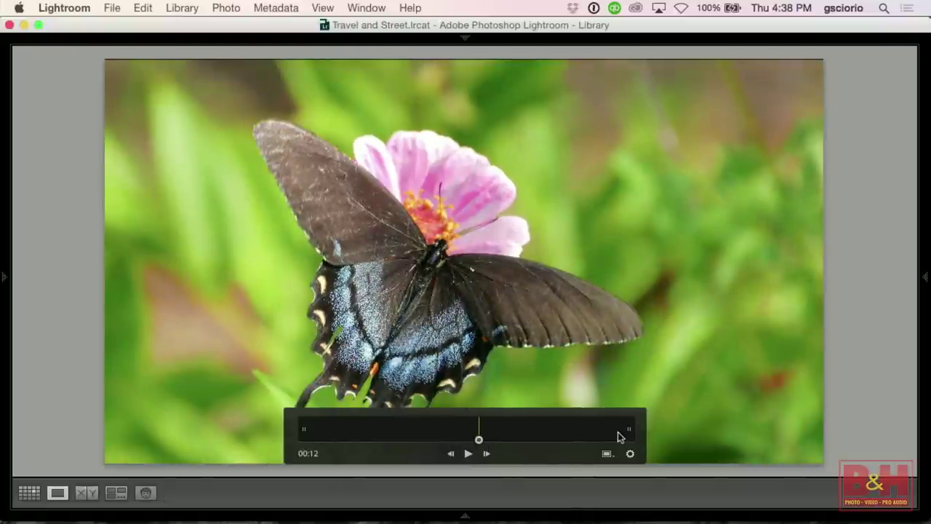
pyautogui.click(607, 453)
pyautogui.click(619, 467)
# Step: Move the playhead to 00:16, where the pink flower stands alone, and capture that frame as a still
pyautogui.click(574, 436)
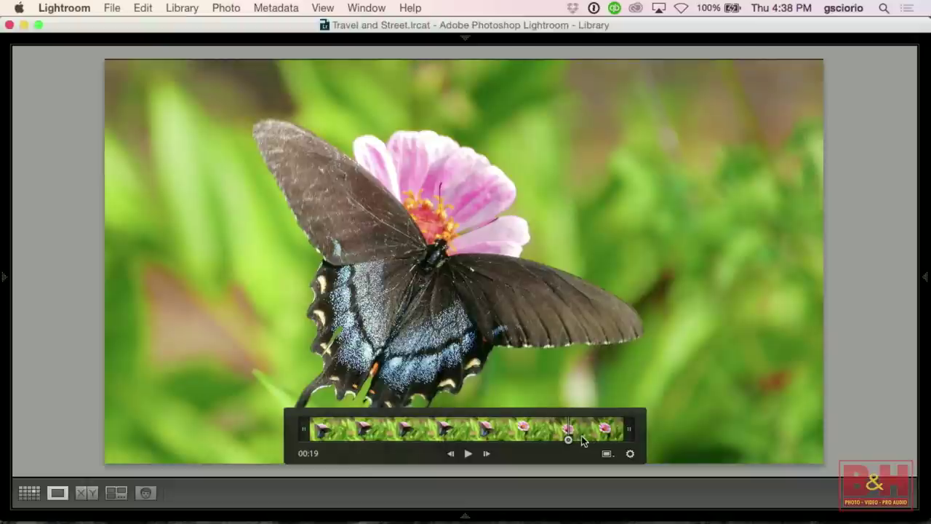
pyautogui.click(528, 435)
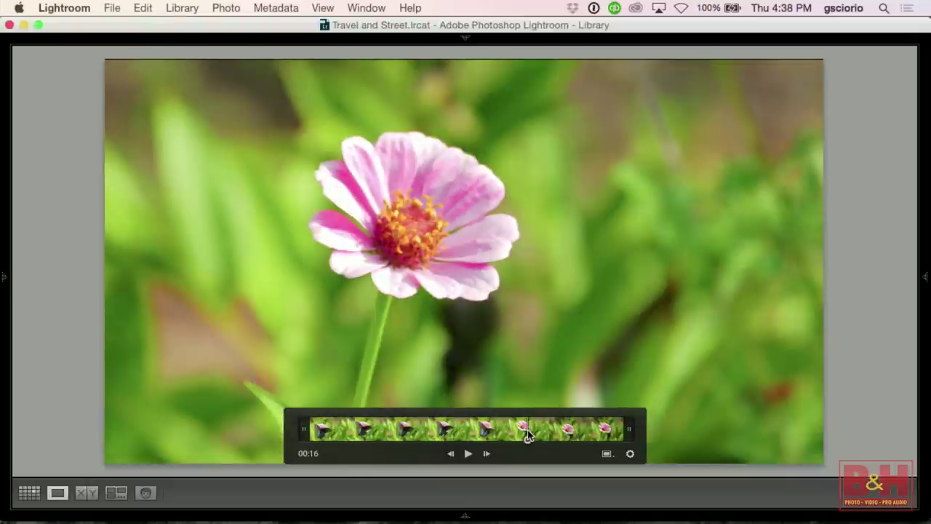
pyautogui.click(612, 453)
pyautogui.click(648, 469)
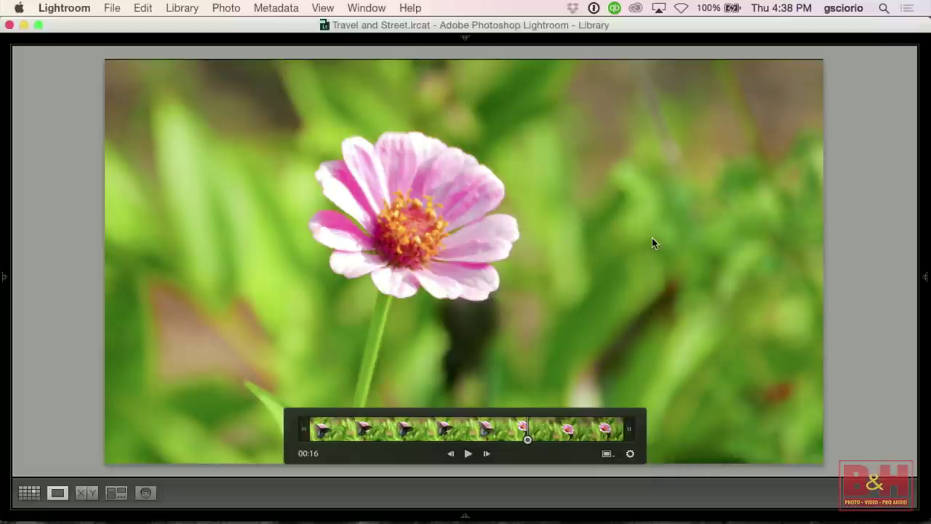
# Step: Return to the library grid showing the new stills, and switch to Photos
pyautogui.press('g')
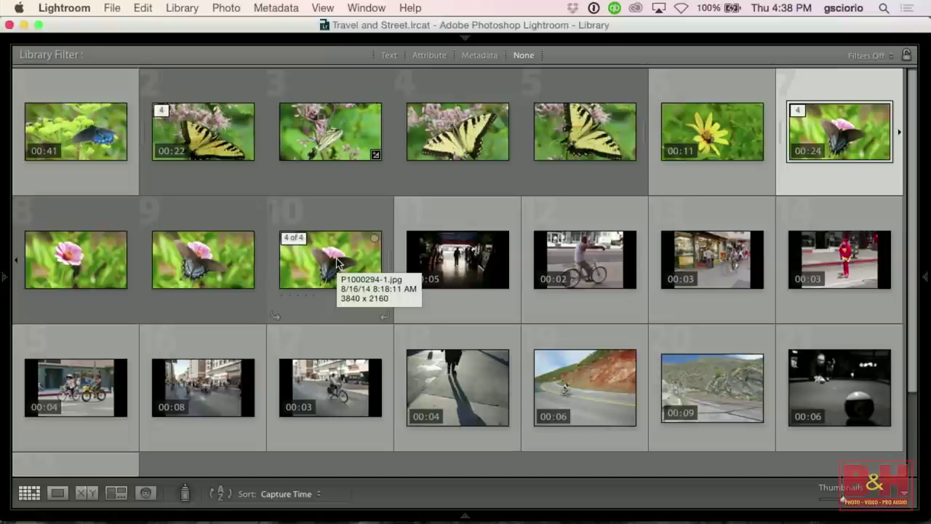
pyautogui.press('super+Tab')
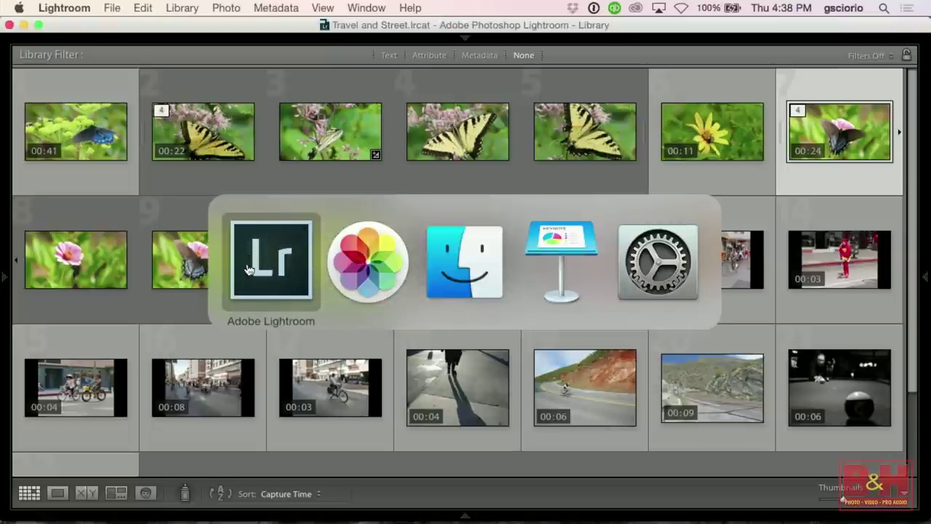
pyautogui.click(342, 282)
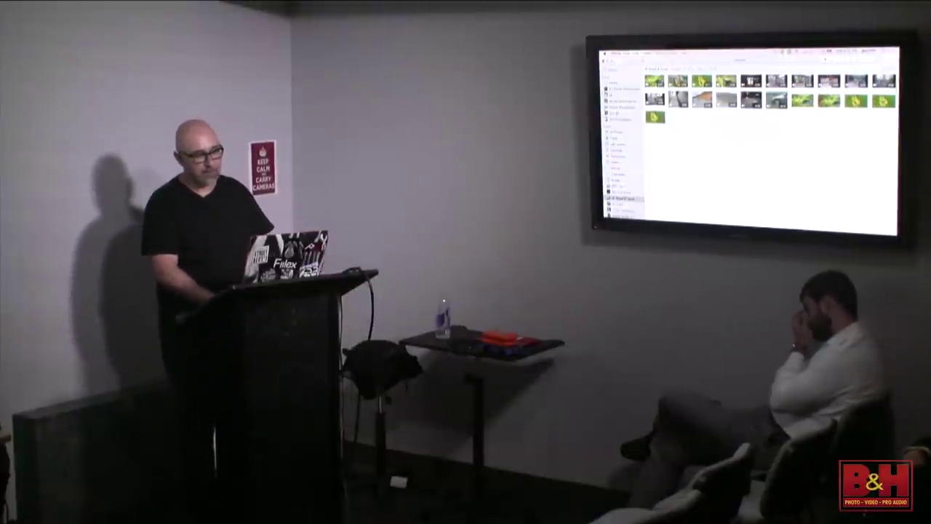
# Step: Switch to Lightroom, find the 5-second silhouette street video in the library grid, and open it in the large single view
pyautogui.press('super+Tab')
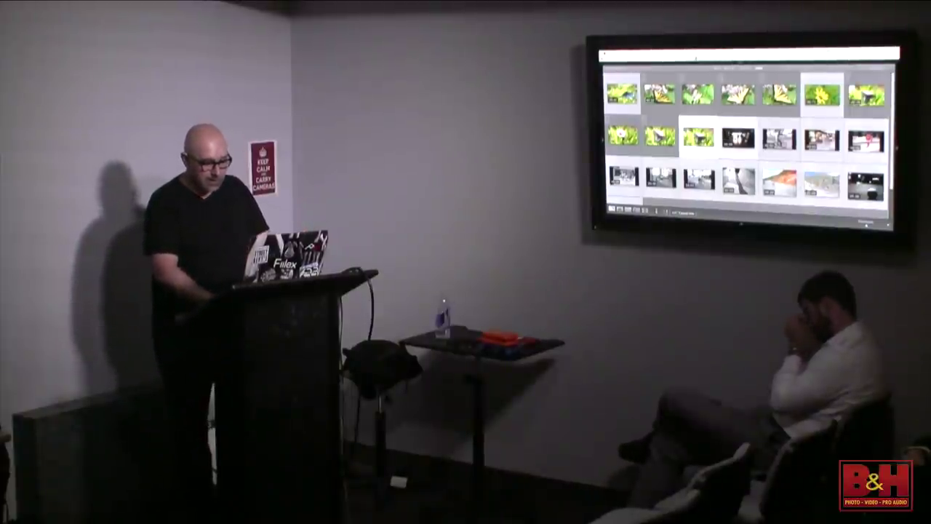
pyautogui.scroll(-3, 748, 138)
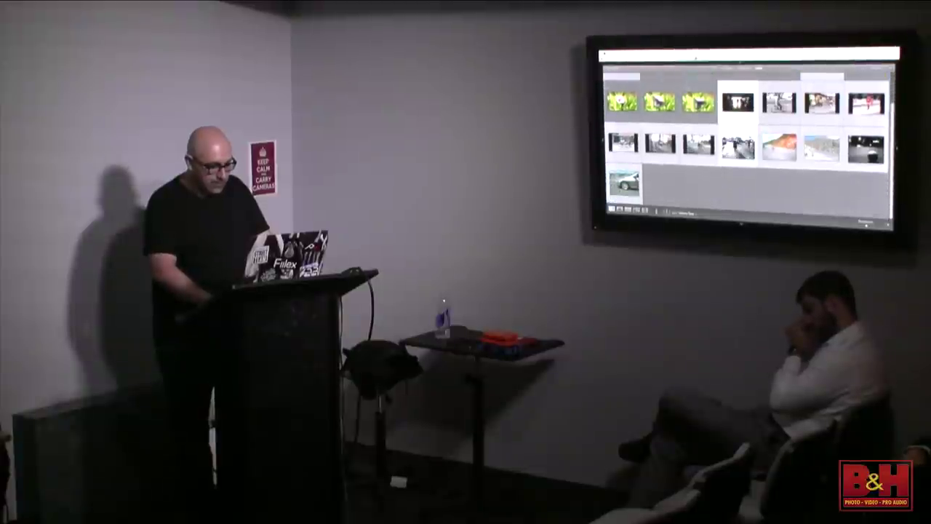
pyautogui.scroll(3, 748, 138)
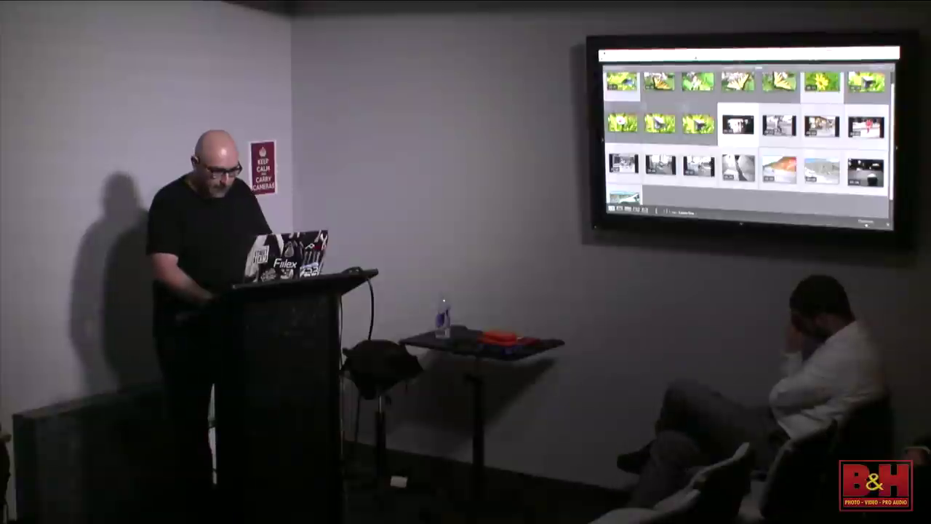
pyautogui.press('e')
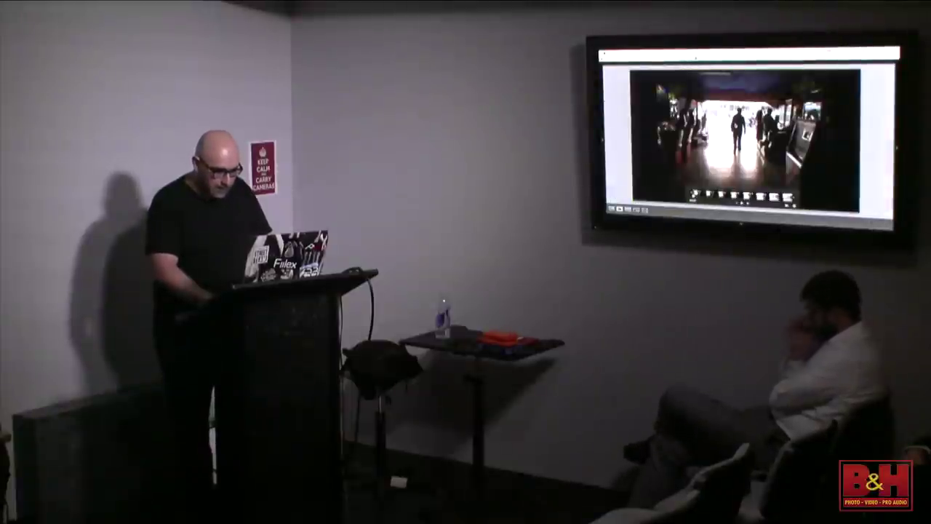
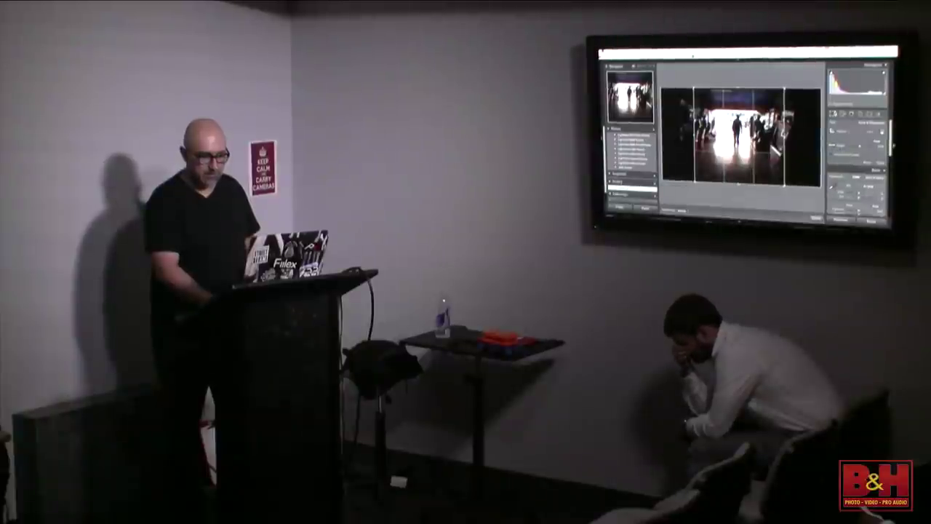
# Step: Apply the crop that trims both black sides off the captured silhouette still, and return to the library grid
pyautogui.click(835, 114)
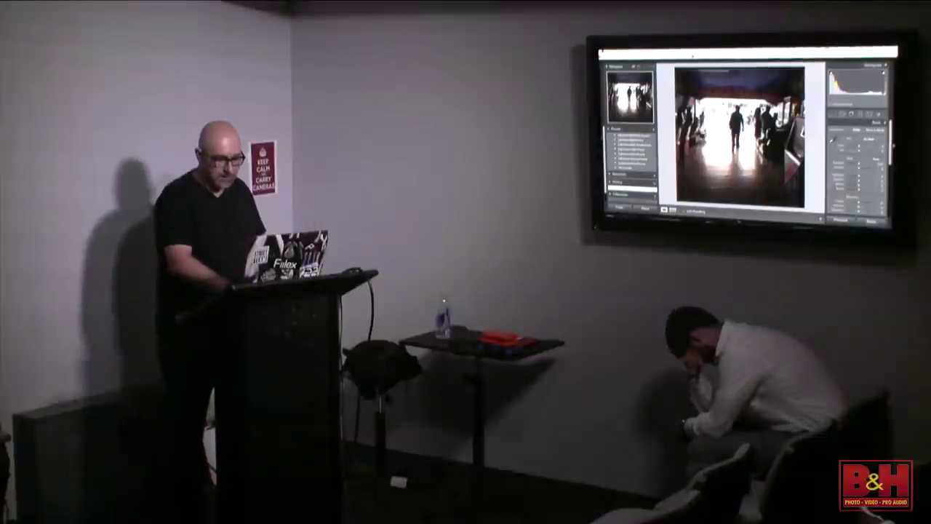
pyautogui.press('g')
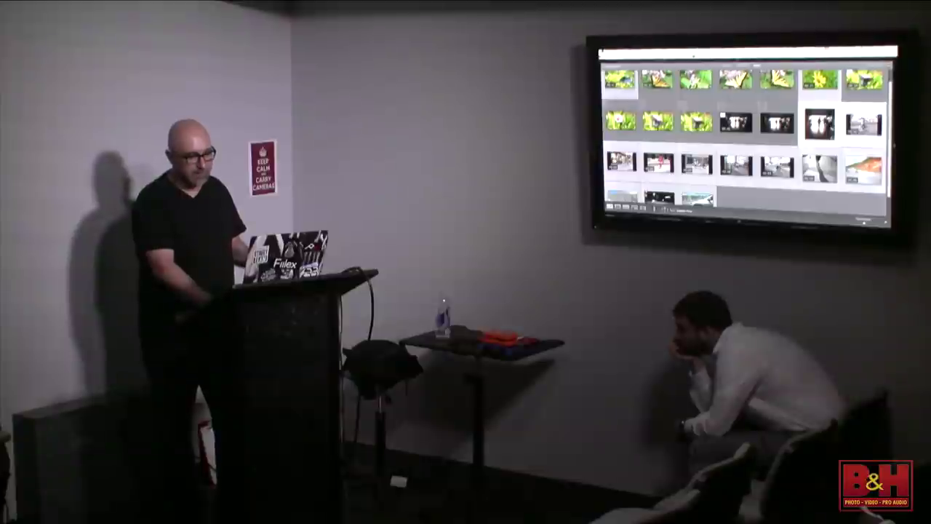
# Step: Open the 2-second video of the man on the cruiser bicycle, capture its first frame, play it, and return to the library grid
pyautogui.press('e')
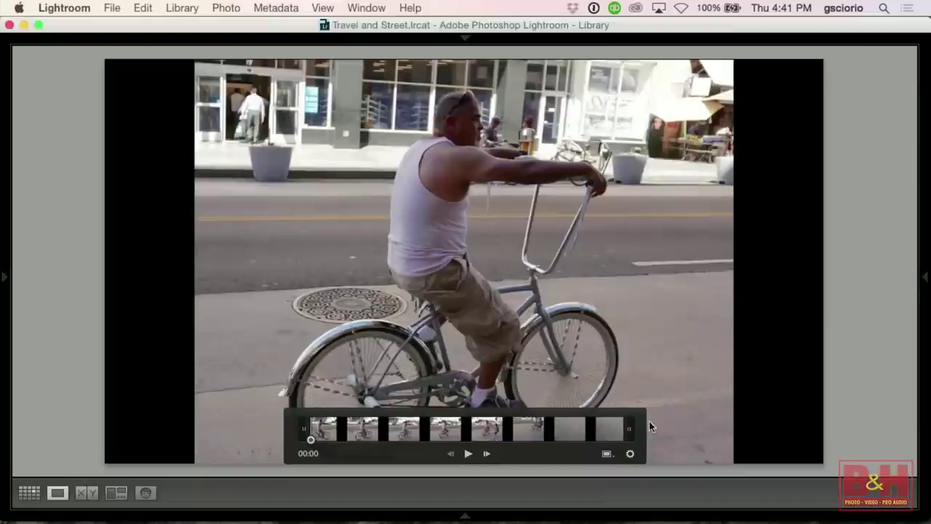
pyautogui.click(611, 454)
pyautogui.click(634, 468)
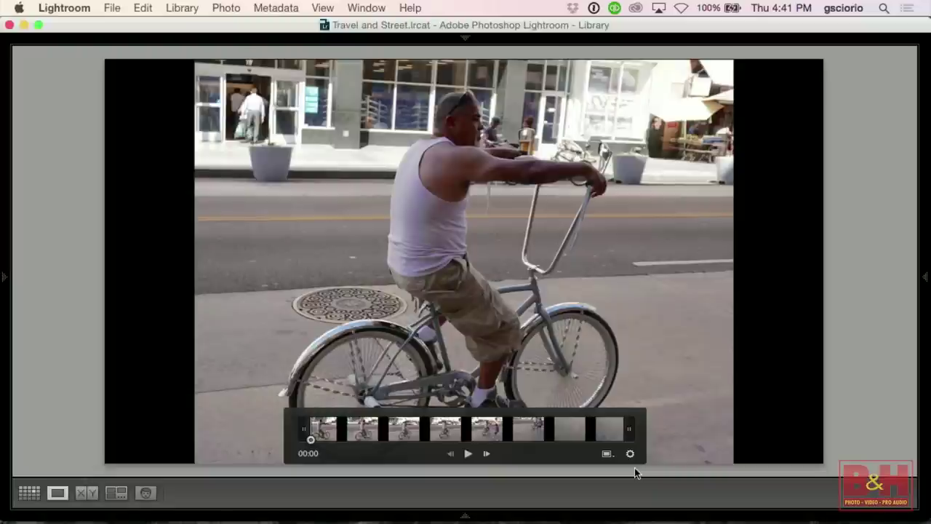
pyautogui.click(468, 454)
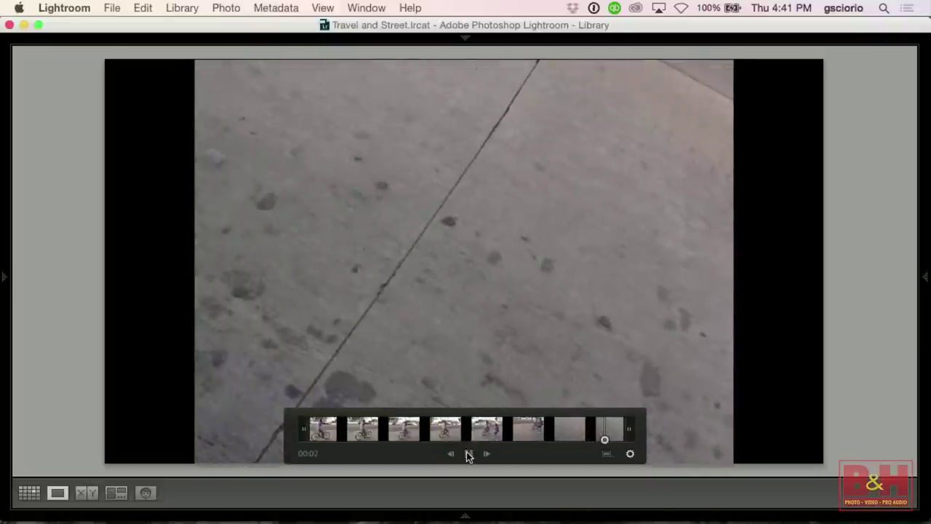
pyautogui.doubleClick(460, 307)
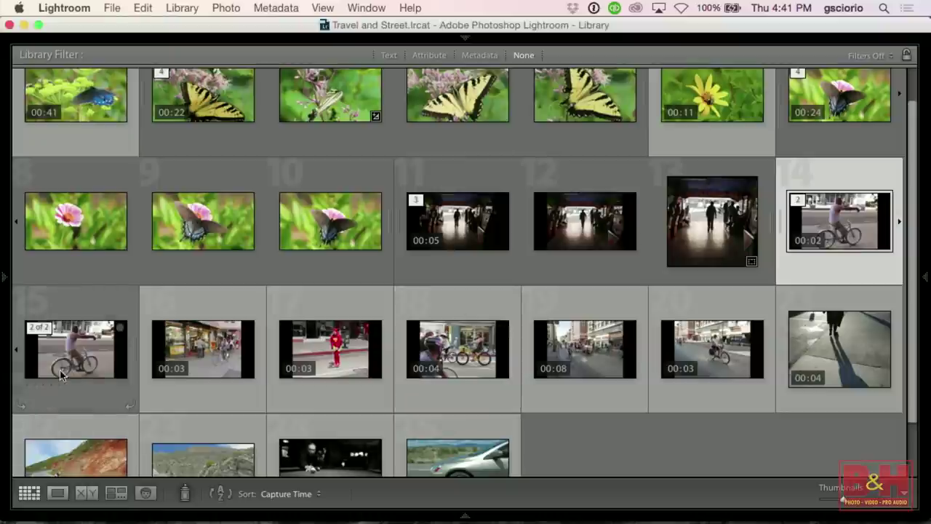
# Step: Switch to Photos, open the 4-second video of the cyclist outside the jewelry store, and export its first frame to Pictures
pyautogui.press('super+Tab')
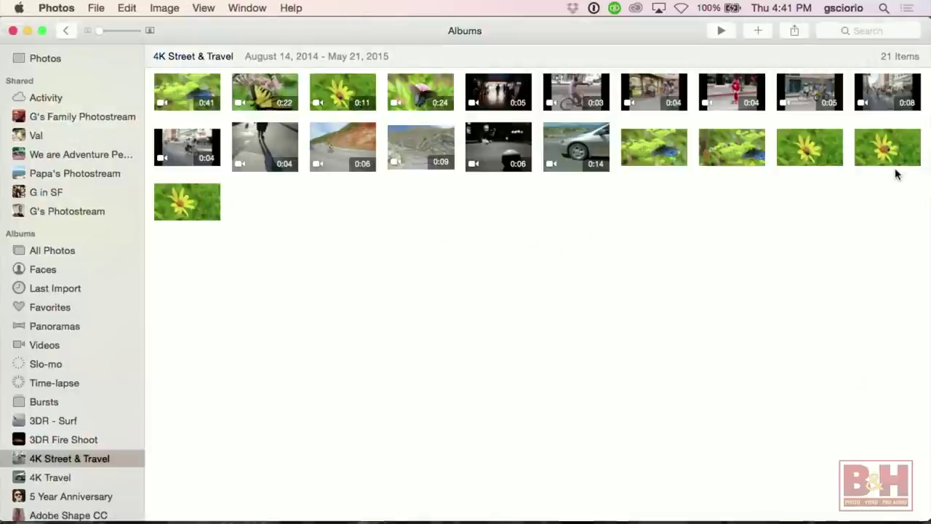
pyautogui.click(653, 89)
pyautogui.doubleClick(653, 87)
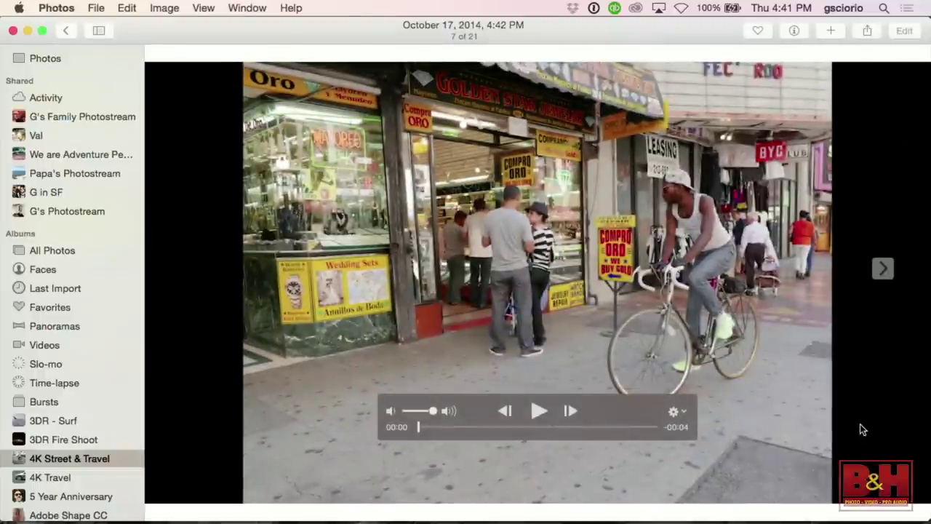
pyautogui.click(675, 412)
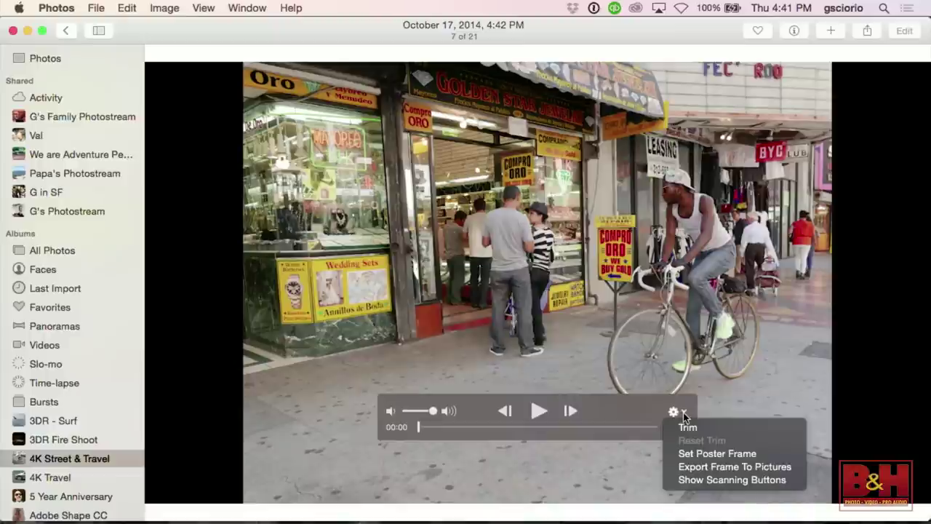
pyautogui.click(731, 467)
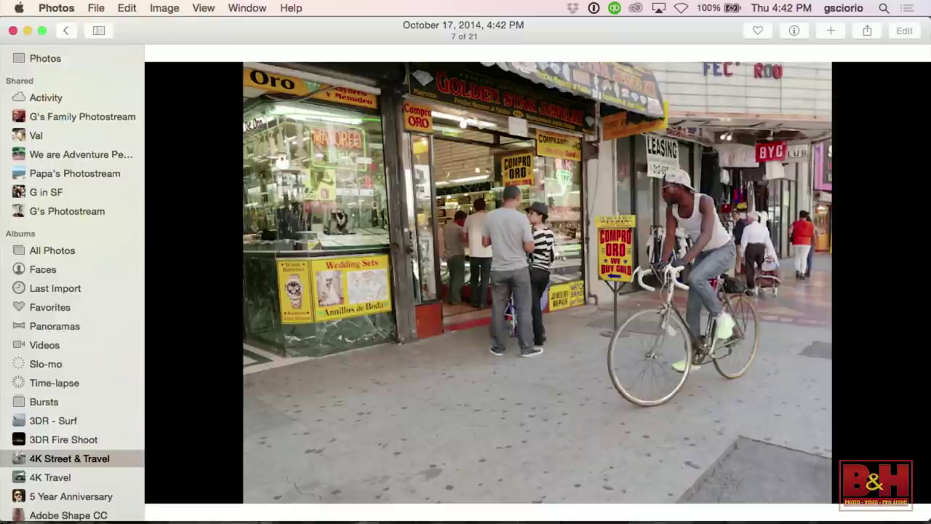
# Step: Play the jewelry store video to its end, rewind it to 00:00, and play it through again
pyautogui.moveTo(563, 428)
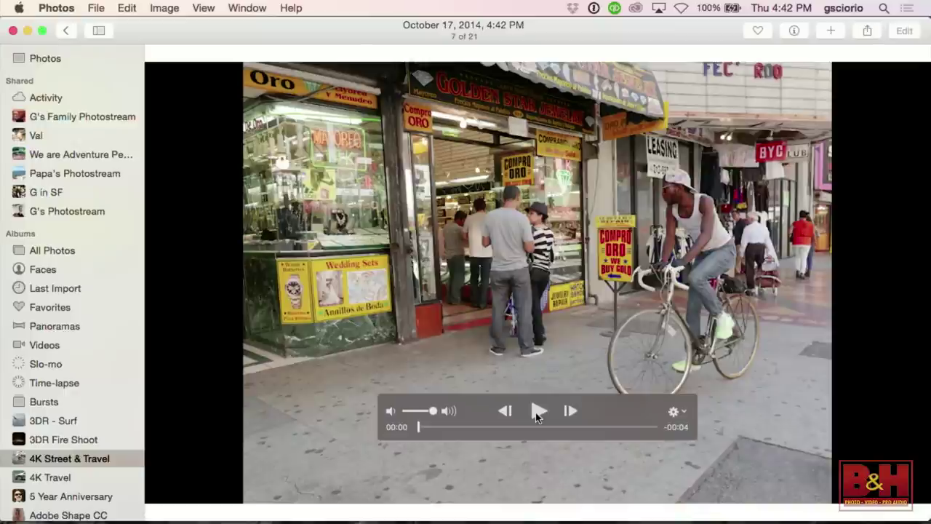
pyautogui.click(537, 412)
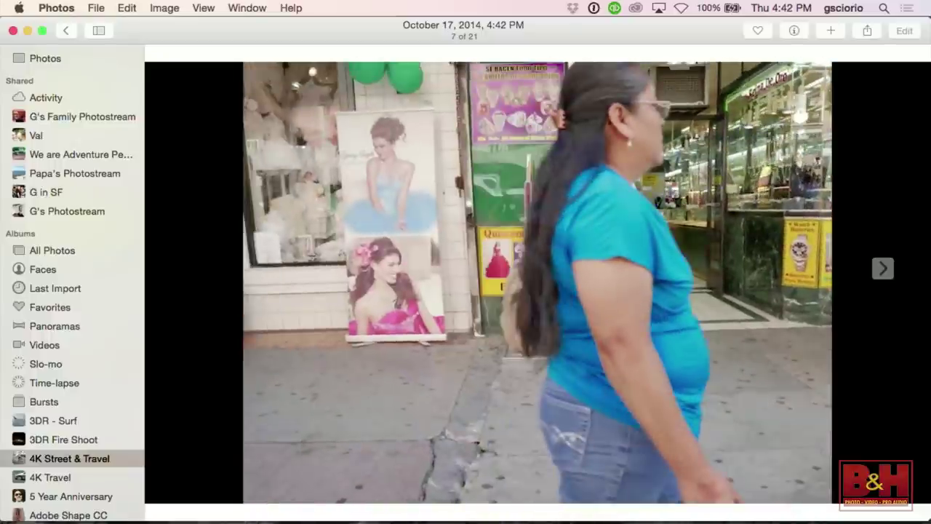
pyautogui.moveTo(645, 415); pyautogui.dragTo(380, 433)
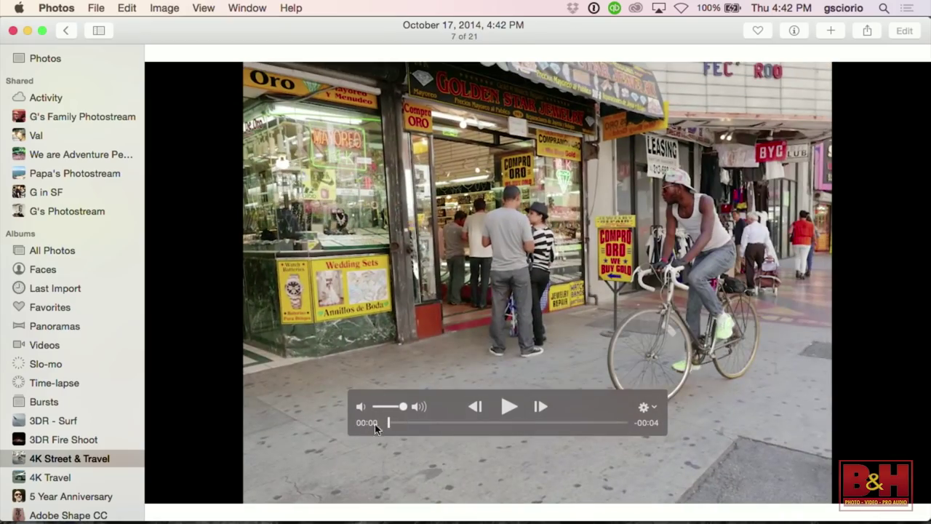
pyautogui.click(509, 407)
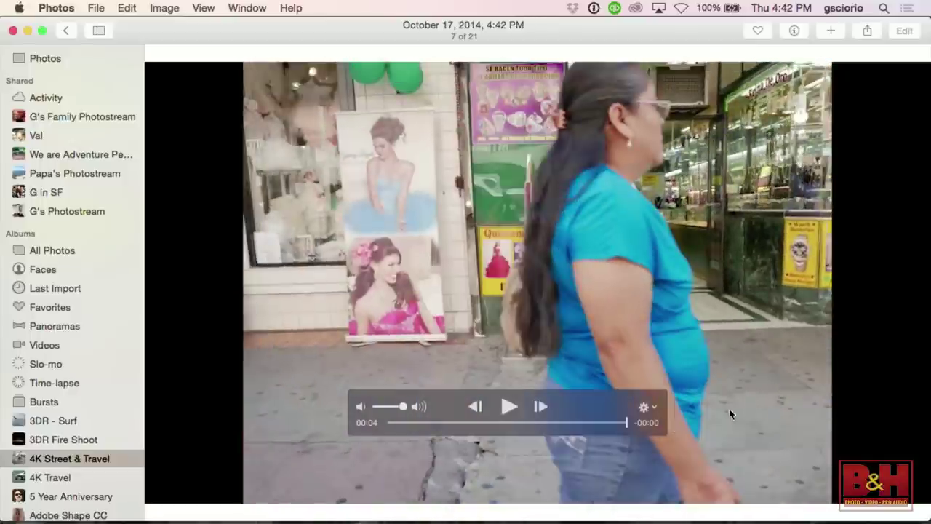
# Step: Move the playhead back to just after the start, with the cyclist before the shop, and export that frame to Pictures
pyautogui.moveTo(532, 422); pyautogui.dragTo(407, 425)
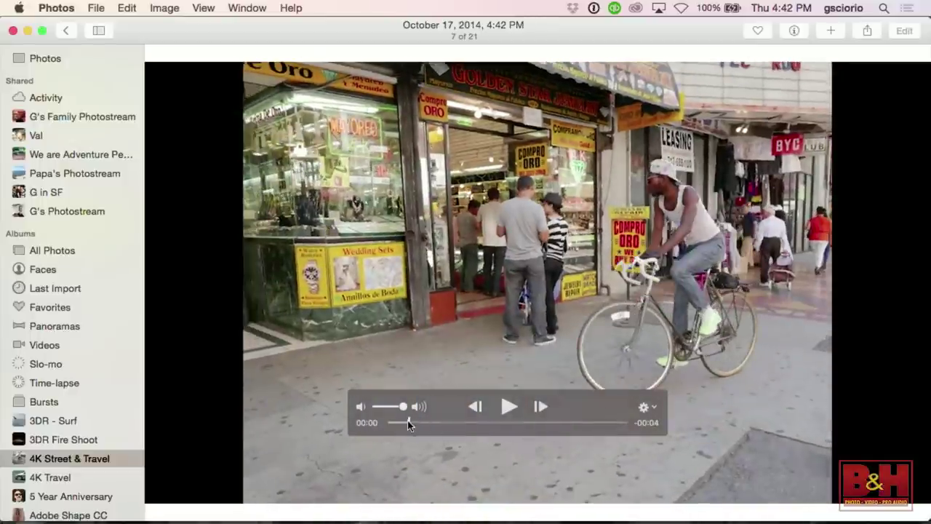
pyautogui.click(654, 406)
pyautogui.click(696, 462)
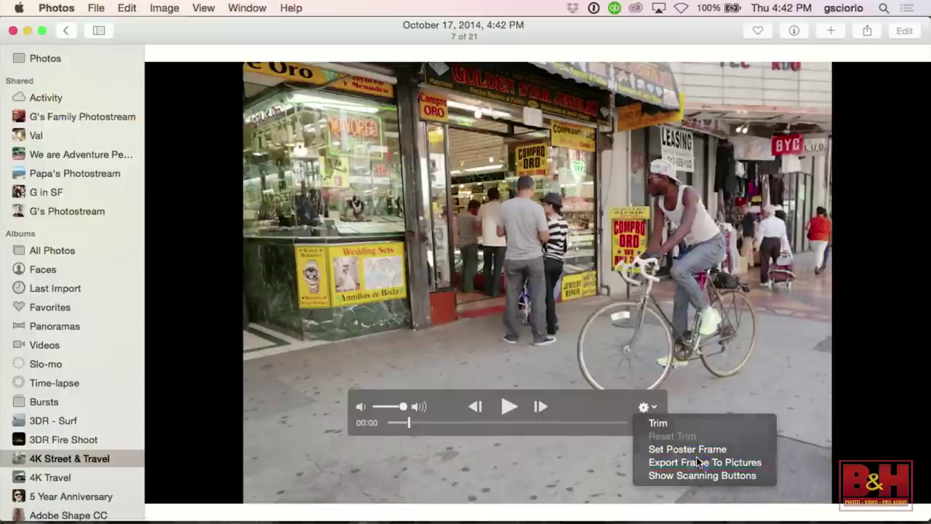
# Step: Advance the video to 00:02, where the standing man and the cyclist seen from behind appear, and export that frame to Pictures
pyautogui.click(540, 407)
pyautogui.click(540, 407)
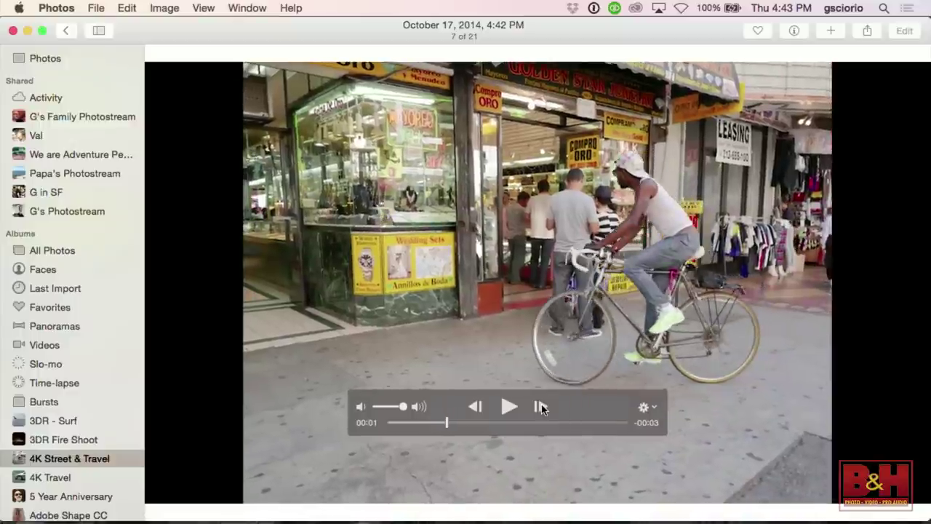
pyautogui.moveTo(456, 421); pyautogui.dragTo(548, 421)
pyautogui.click(643, 406)
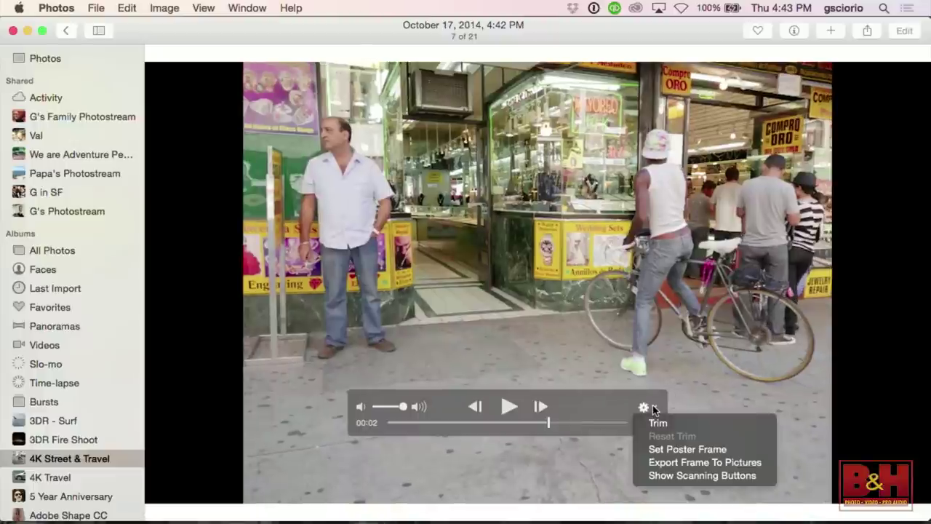
pyautogui.click(687, 462)
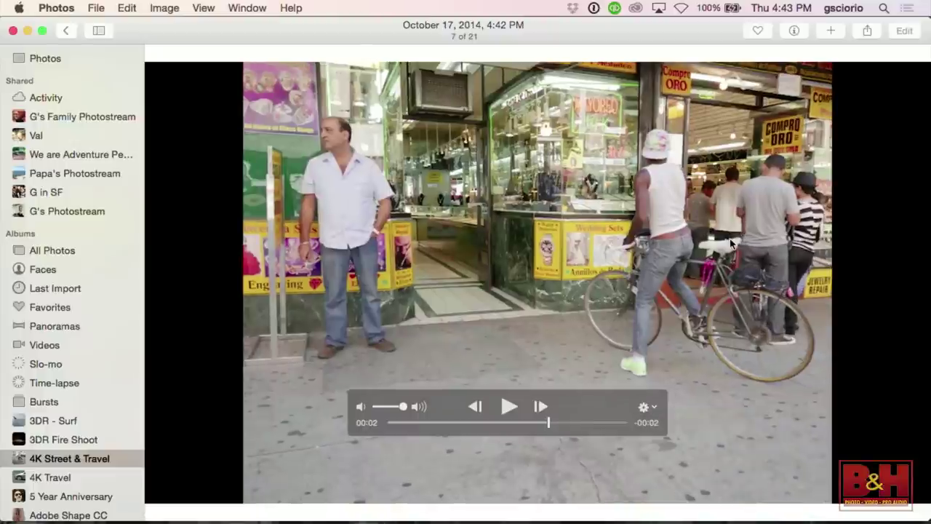
# Step: Return to the 4K Street & Travel album and import the three newly exported jewelry store frames from Finder's Pictures folder into it
pyautogui.press('Escape')
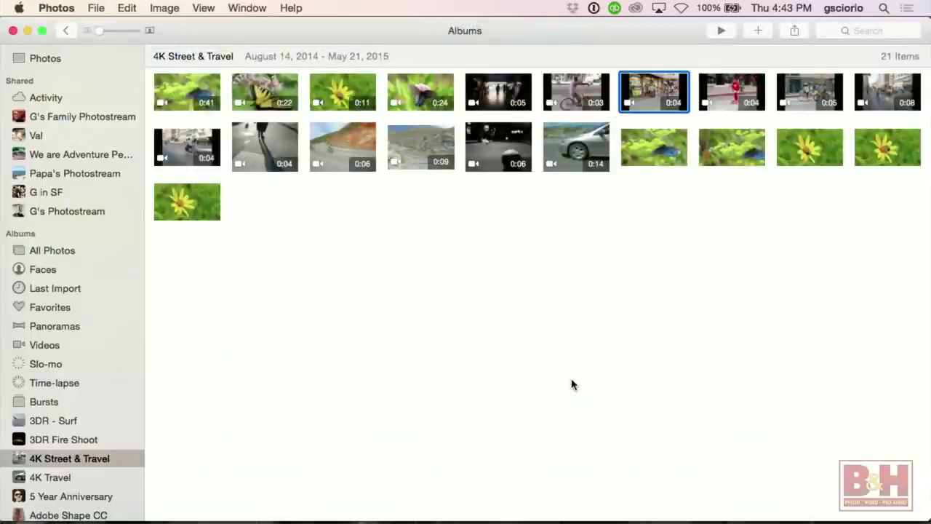
pyautogui.press('super+Tab')
pyautogui.press('super+Tab')
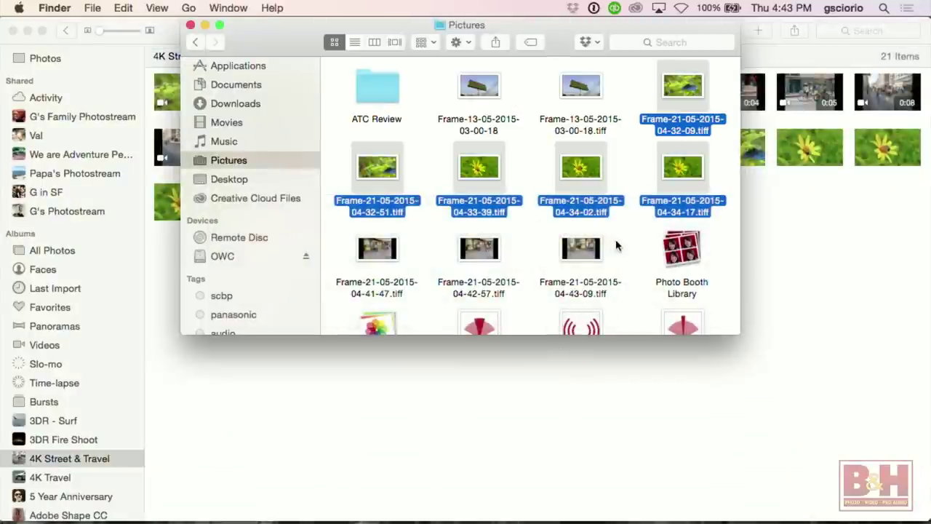
pyautogui.moveTo(615, 246); pyautogui.dragTo(432, 391)
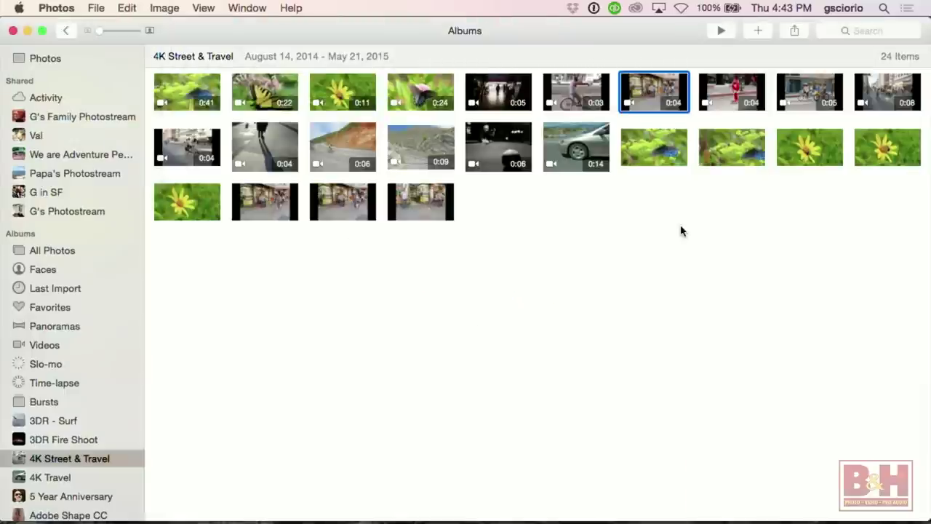
# Step: Open the first imported jewelry store still for editing and crop away the black bars on both sides
pyautogui.click(268, 209)
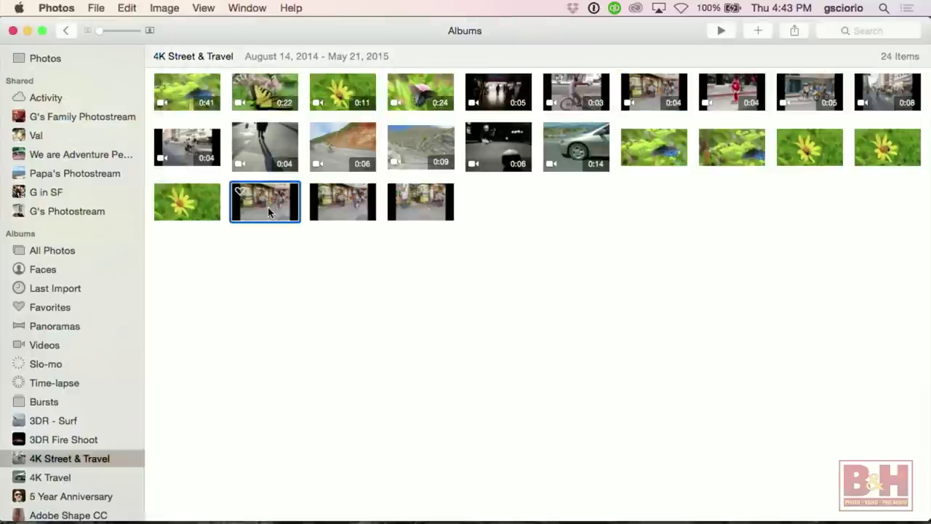
pyautogui.doubleClick(268, 207)
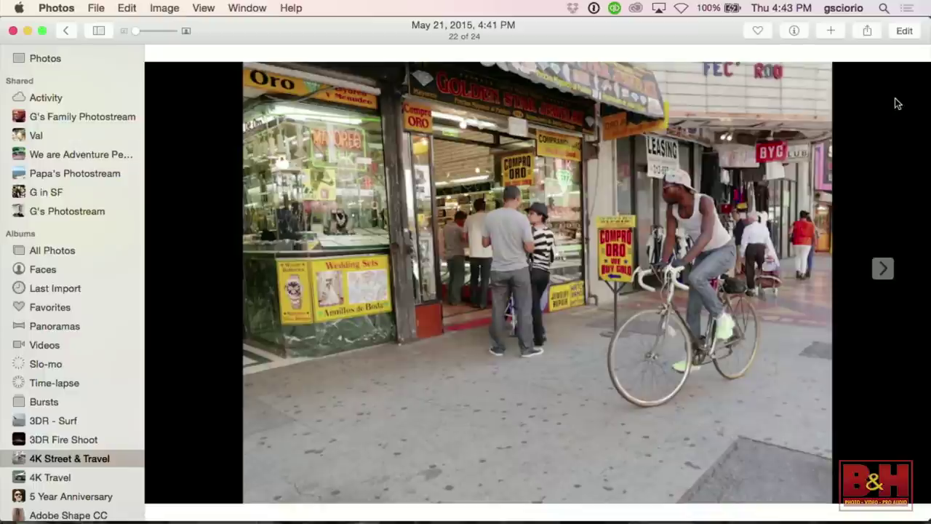
pyautogui.click(905, 31)
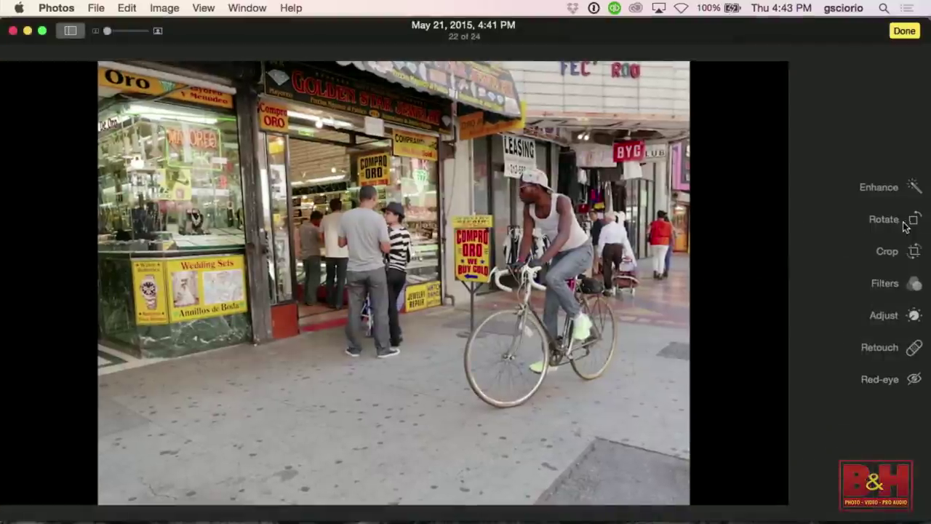
pyautogui.click(914, 251)
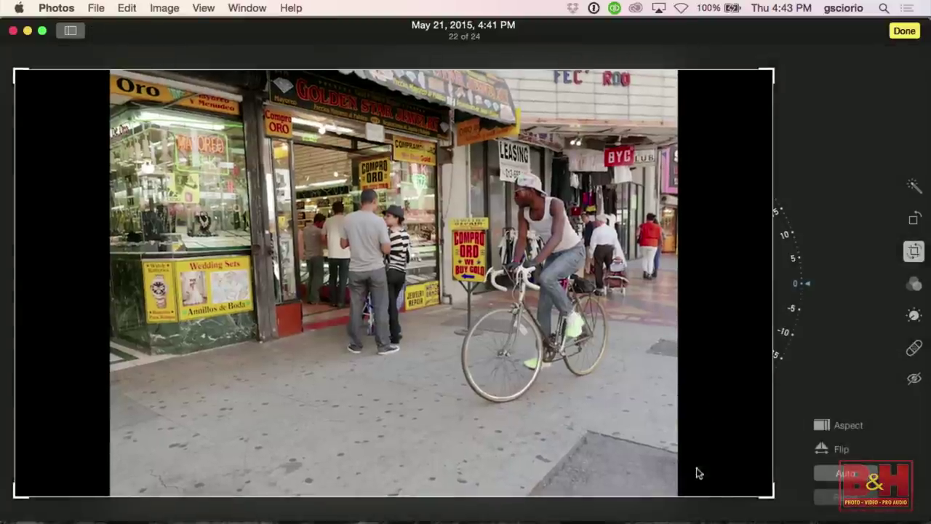
pyautogui.moveTo(774, 358); pyautogui.dragTo(678, 364)
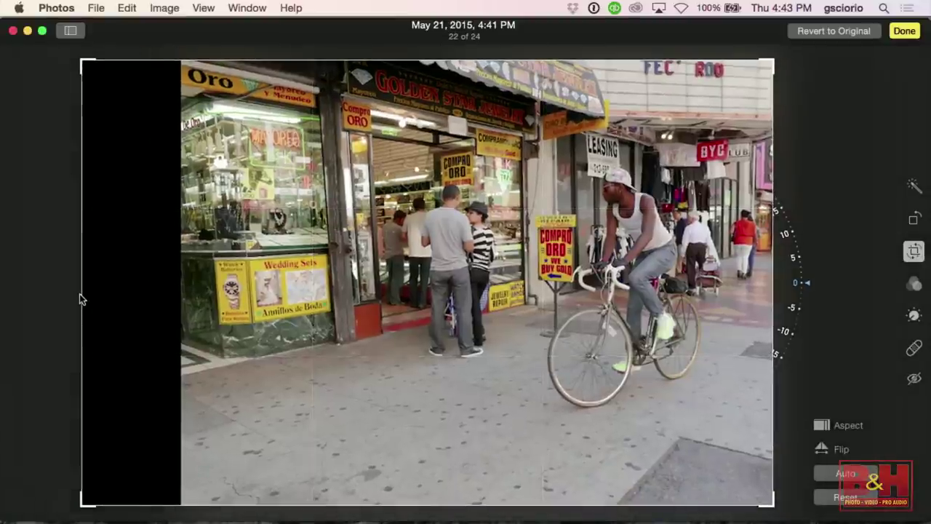
pyautogui.moveTo(80, 296); pyautogui.dragTo(181, 295)
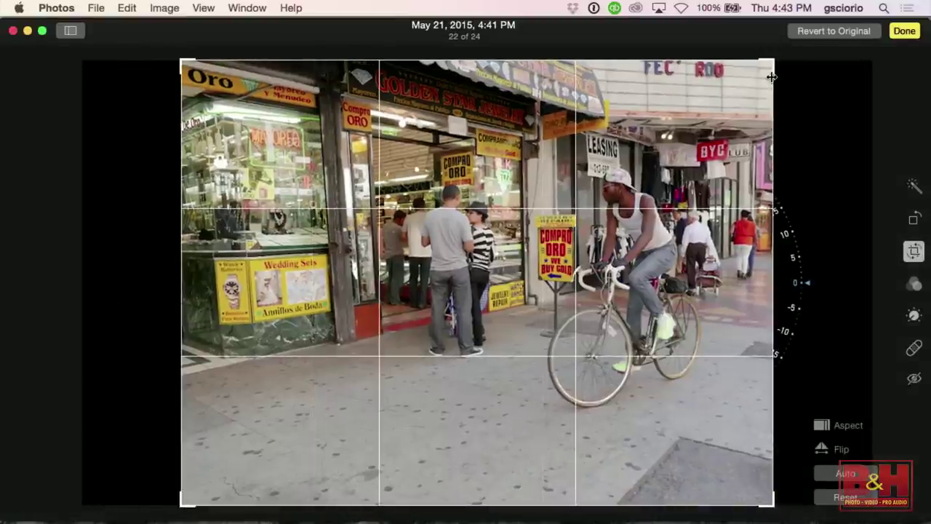
# Step: Apply the Chrome filter to the cropped jewelry store still
pyautogui.click(915, 284)
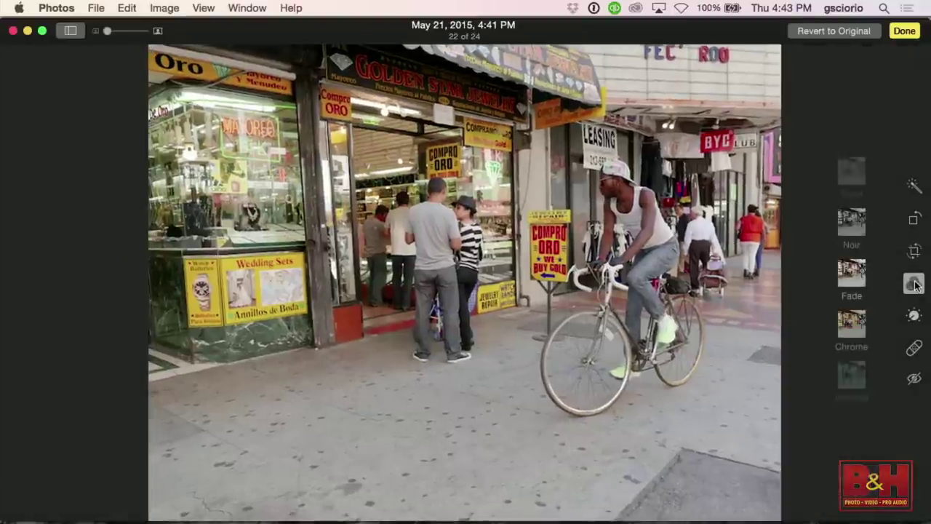
pyautogui.click(852, 325)
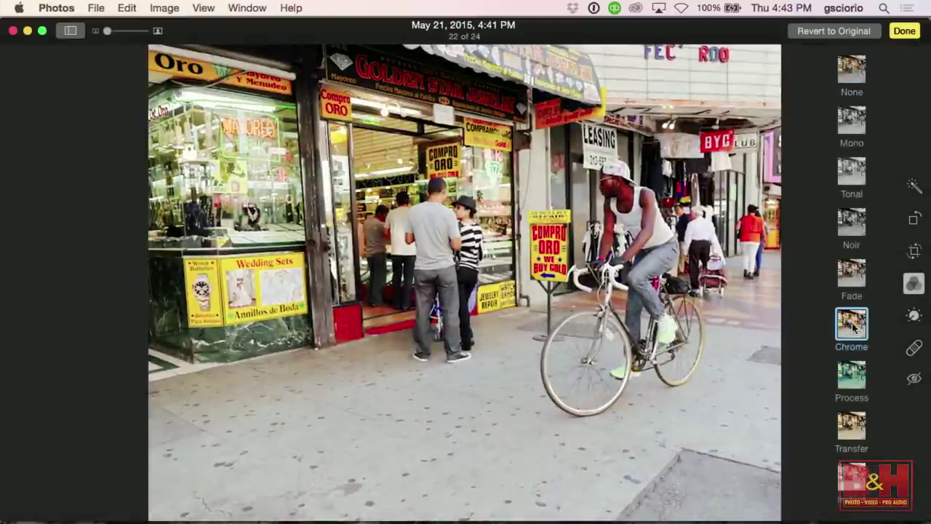
# Step: Apply the Transfer filter to the jewelry store still, finish editing and return to the 4K Street & Travel album
pyautogui.click(849, 429)
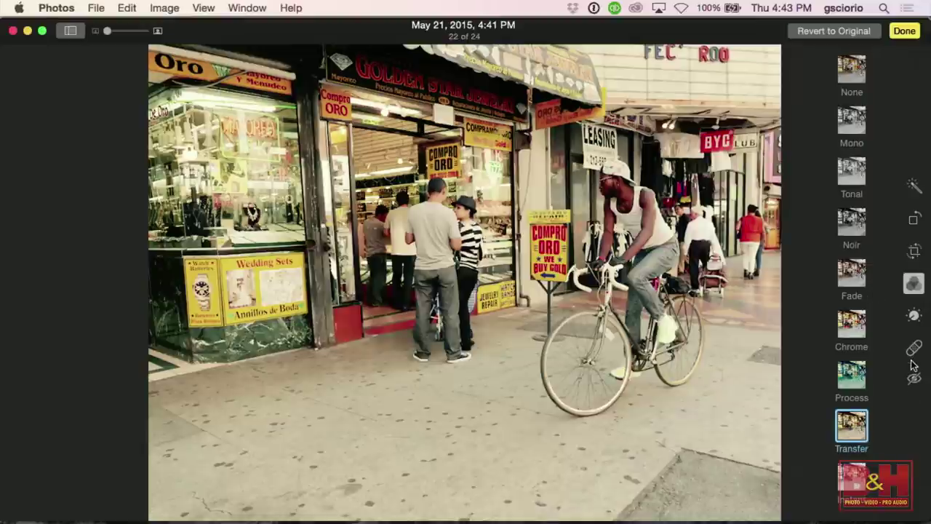
pyautogui.click(904, 31)
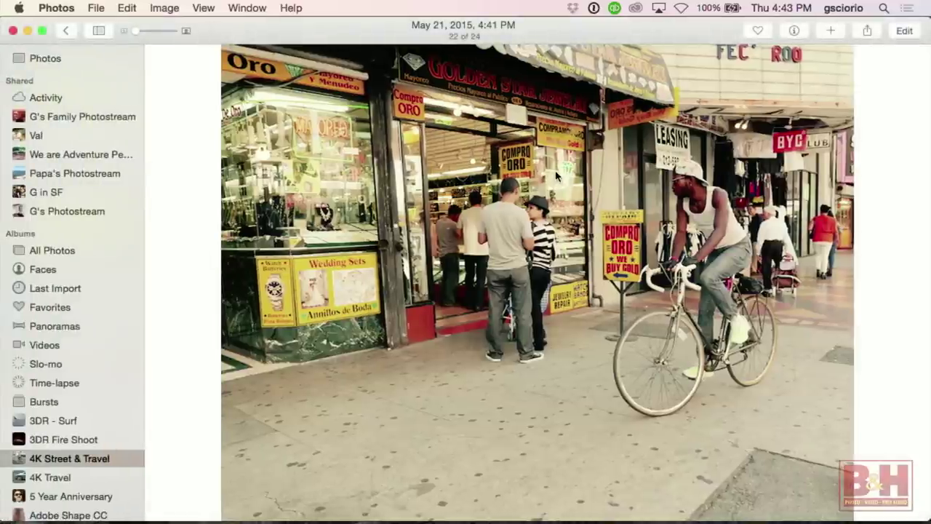
pyautogui.press('Escape')
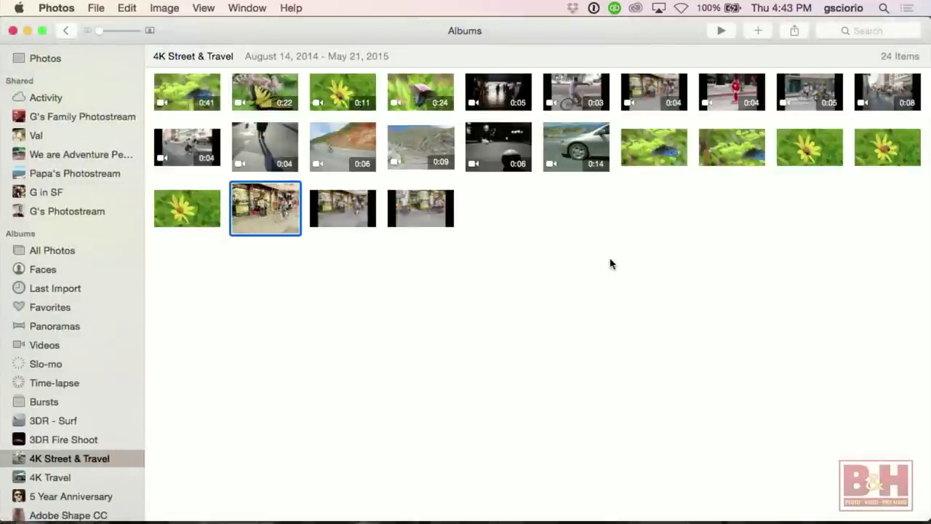
pyautogui.click(609, 264)
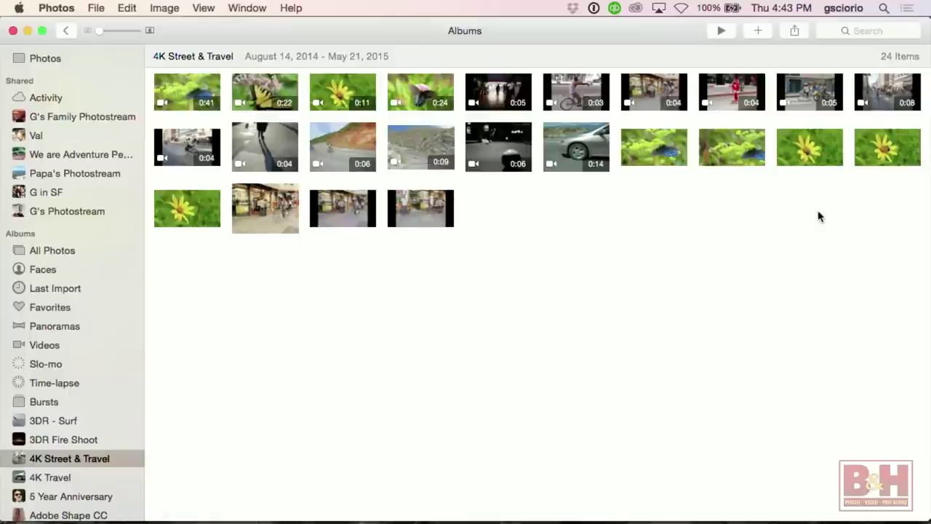
# Step: Open the 0:04 video of the man in the red costume and play it from the start
pyautogui.click(737, 86)
pyautogui.doubleClick(737, 86)
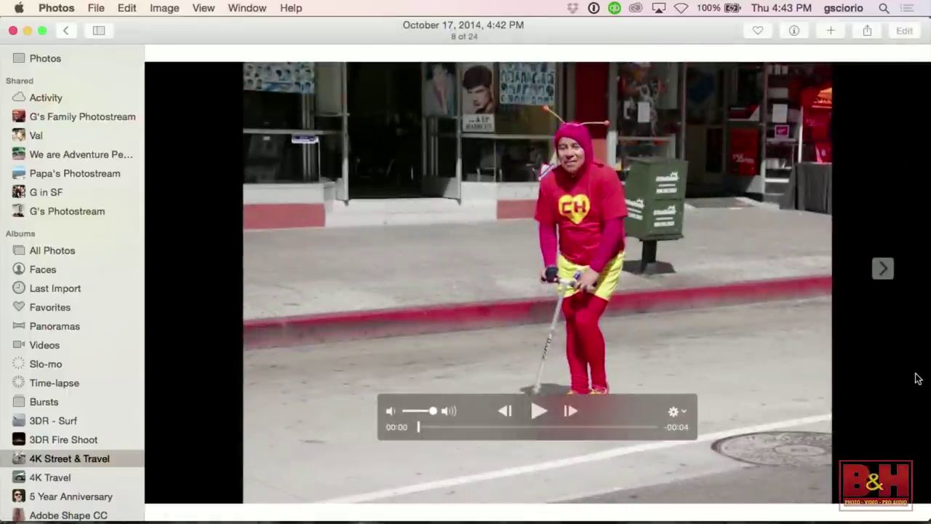
pyautogui.press('space')
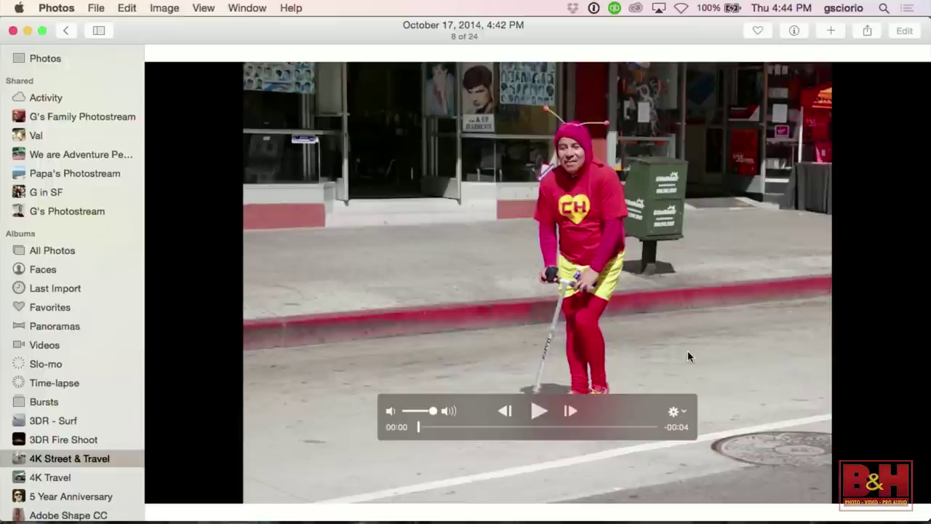
pyautogui.press('space')
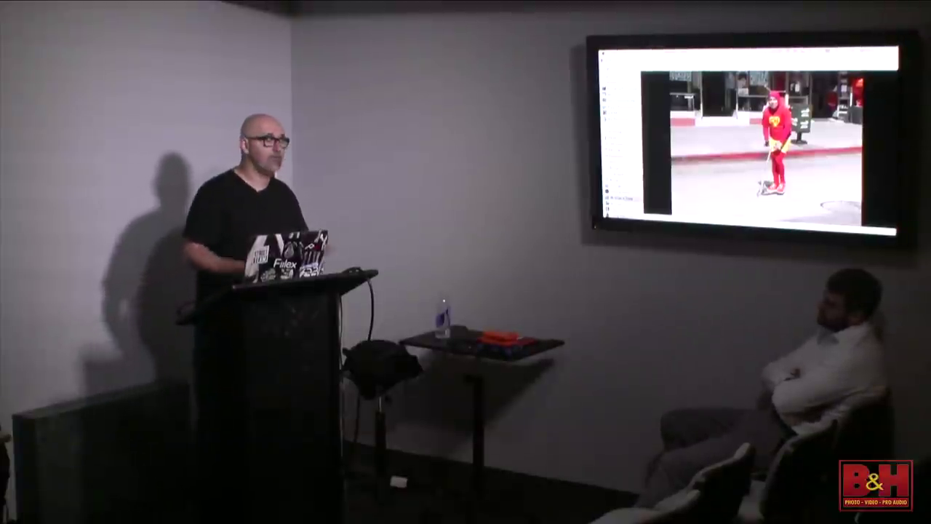
pyautogui.moveTo(764, 178)
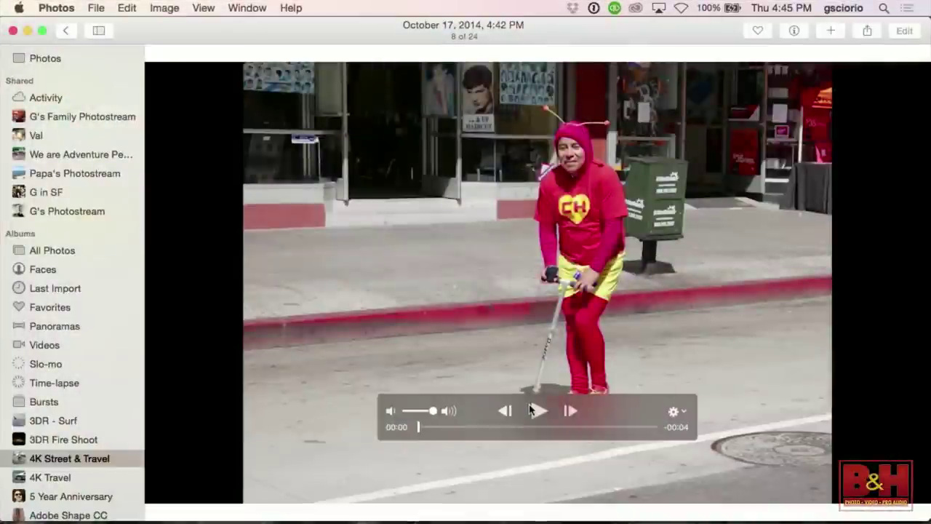
pyautogui.click(533, 411)
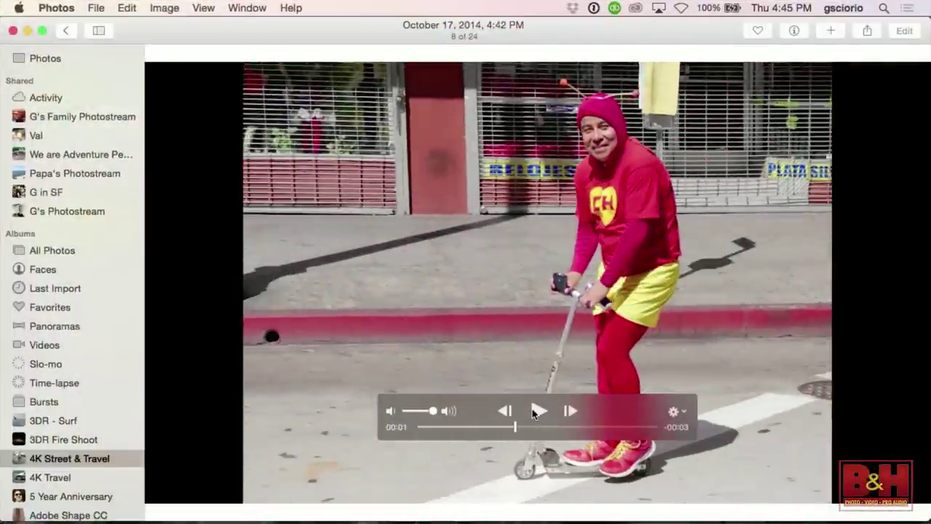
# Step: Pause the video, advance frame by frame to 00:02 with the scooter rider beside the lamppost, and export that frame to Pictures
pyautogui.click(536, 412)
pyautogui.click(570, 411)
pyautogui.click(570, 412)
pyautogui.click(570, 411)
pyautogui.click(570, 411)
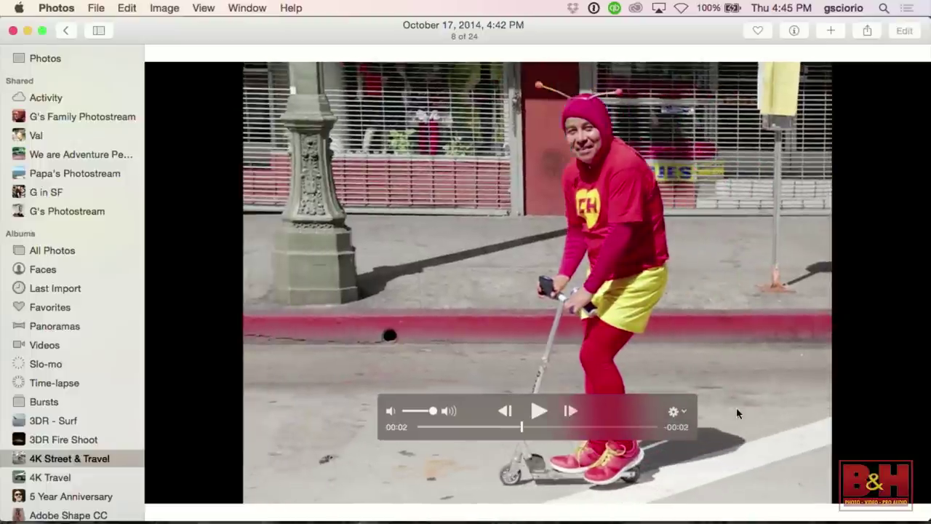
pyautogui.click(683, 411)
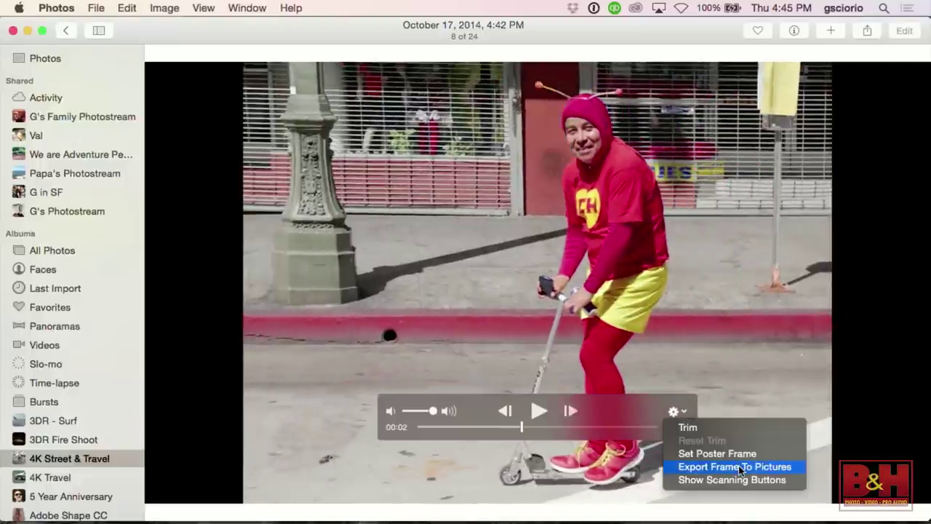
pyautogui.click(762, 471)
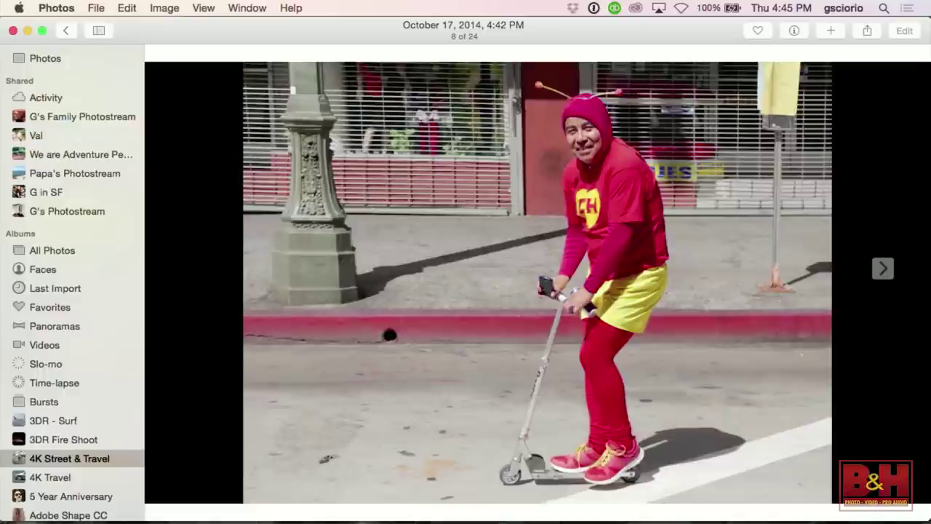
pyautogui.press('super+Tab')
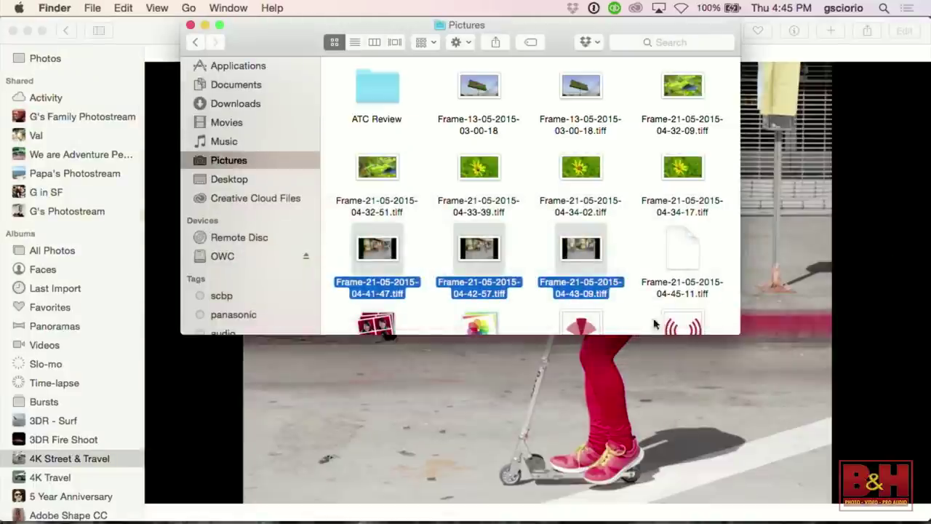
pyautogui.scroll(-2, 655, 273)
pyautogui.click(655, 205)
pyautogui.click(682, 233)
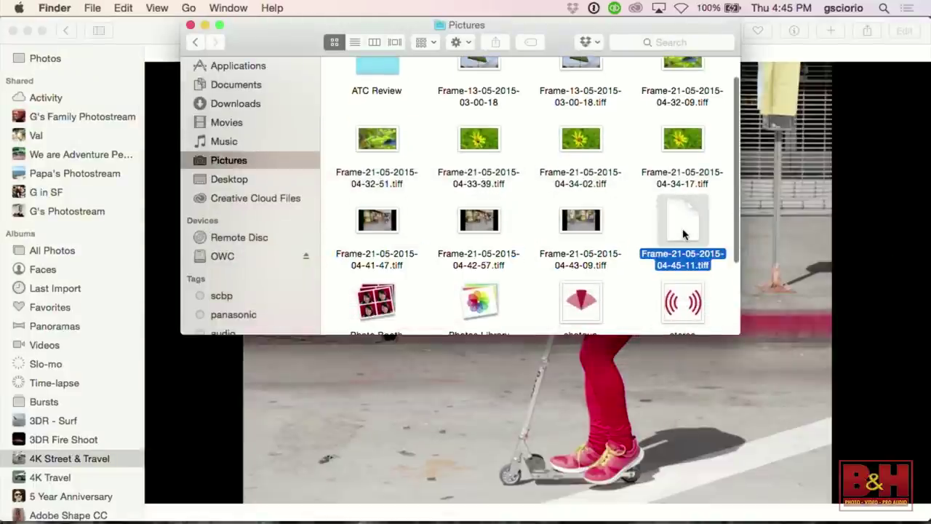
pyautogui.press('space')
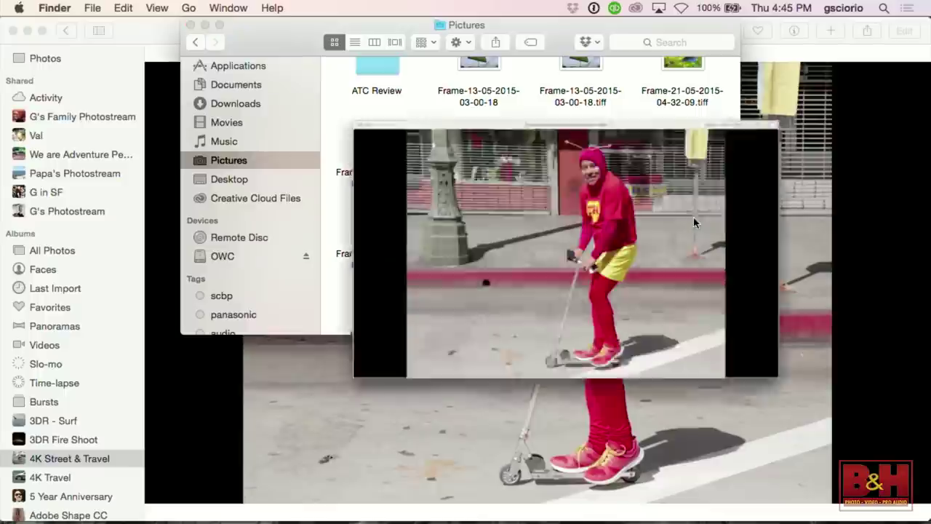
pyautogui.press('space')
pyautogui.click(745, 239)
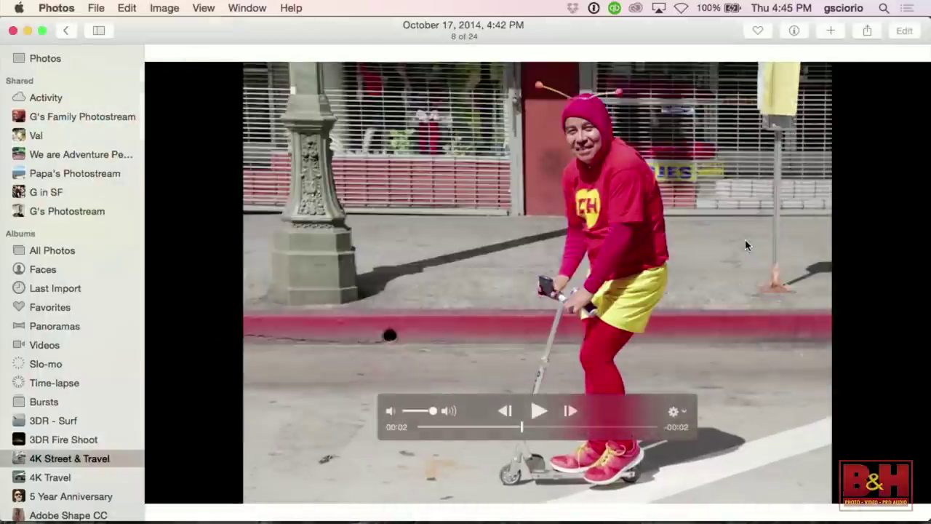
pyautogui.press('Escape')
pyautogui.press('super+Tab')
pyautogui.moveTo(692, 233); pyautogui.dragTo(824, 256)
pyautogui.click(818, 345)
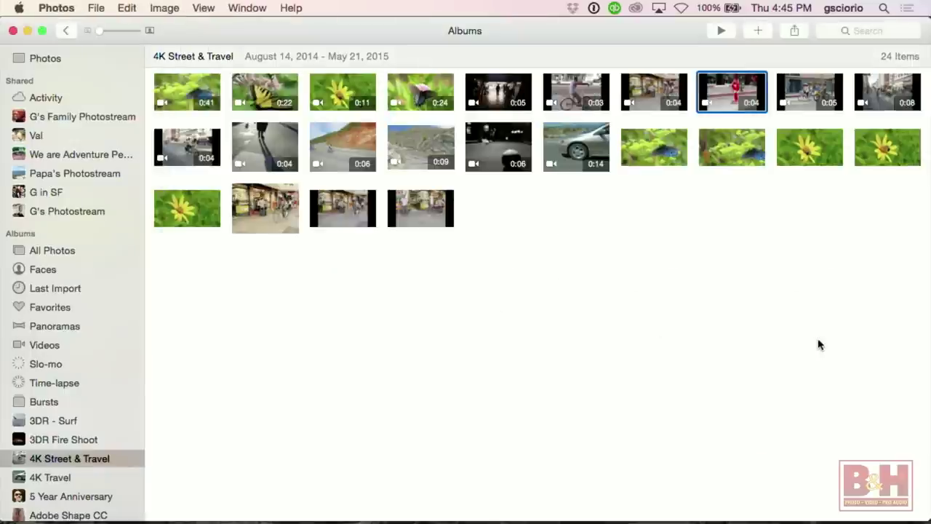
# Step: Open the newly imported scooter rider still to inspect it at full size, and return to the album
pyautogui.click(500, 207)
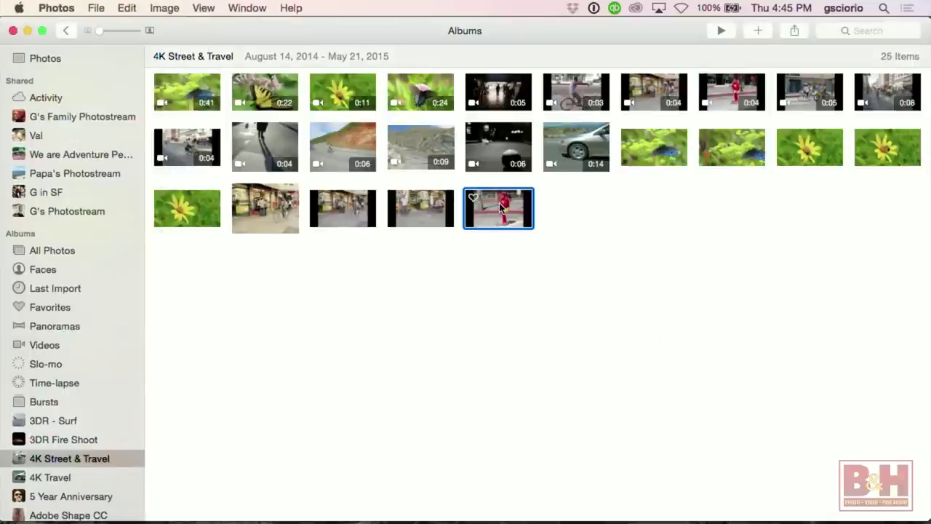
pyautogui.doubleClick(501, 207)
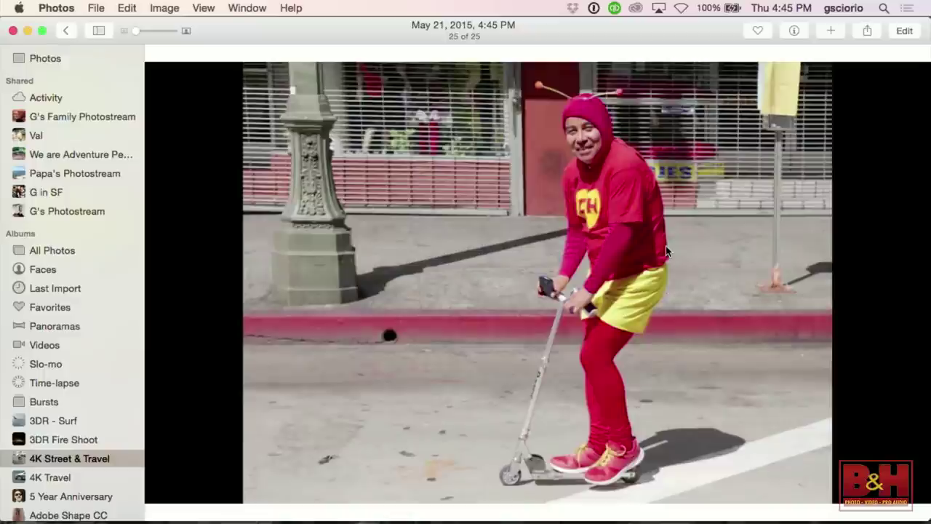
pyautogui.press('Escape')
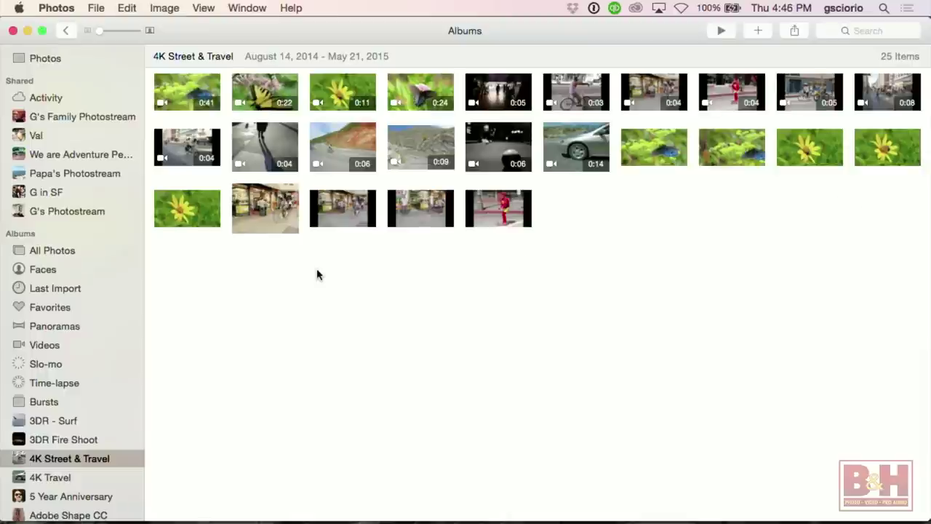
# Step: Open the 0:04 sidewalk shadow video, export the frame with the long leg shadows to Pictures, and return to the album
pyautogui.click(265, 148)
pyautogui.doubleClick(265, 147)
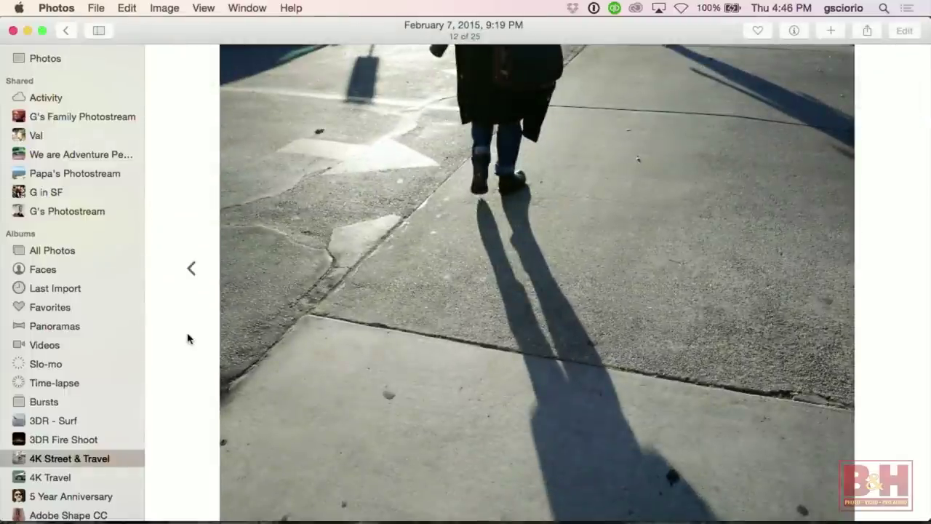
pyautogui.moveTo(335, 403)
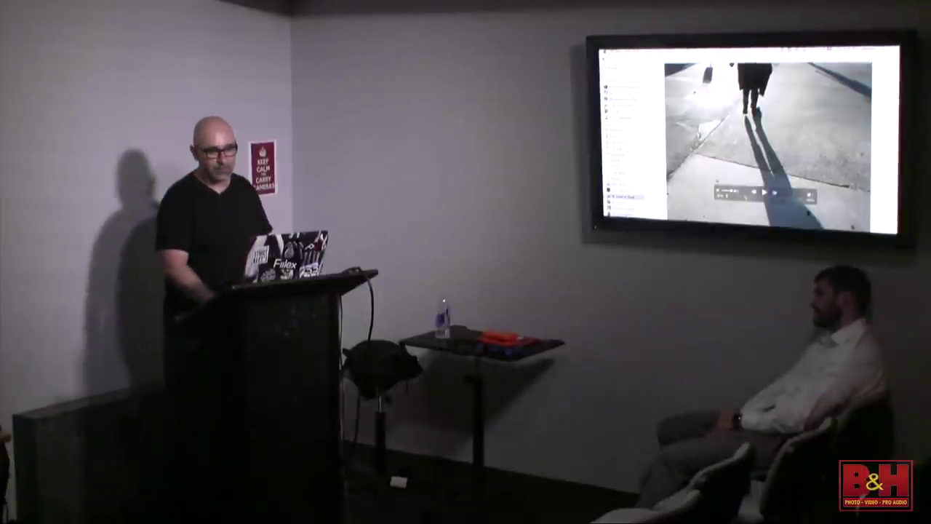
pyautogui.click(810, 195)
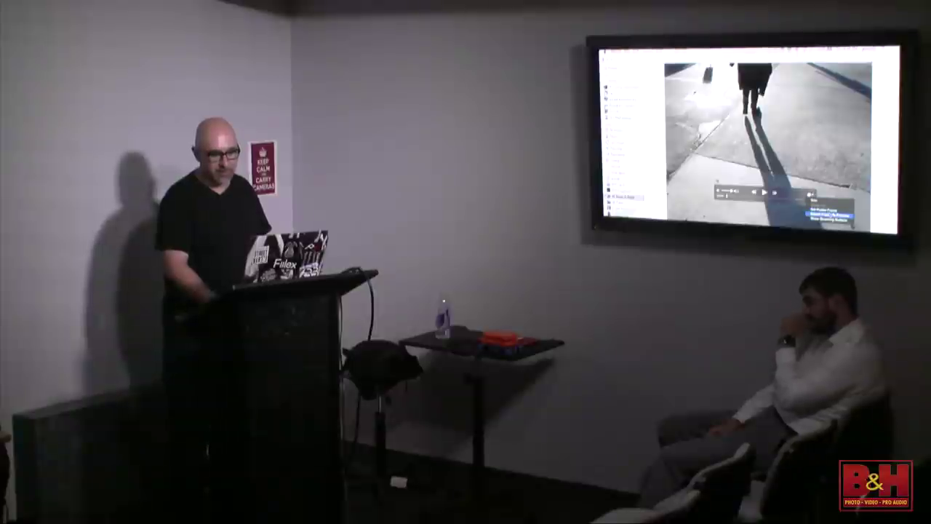
pyautogui.click(830, 214)
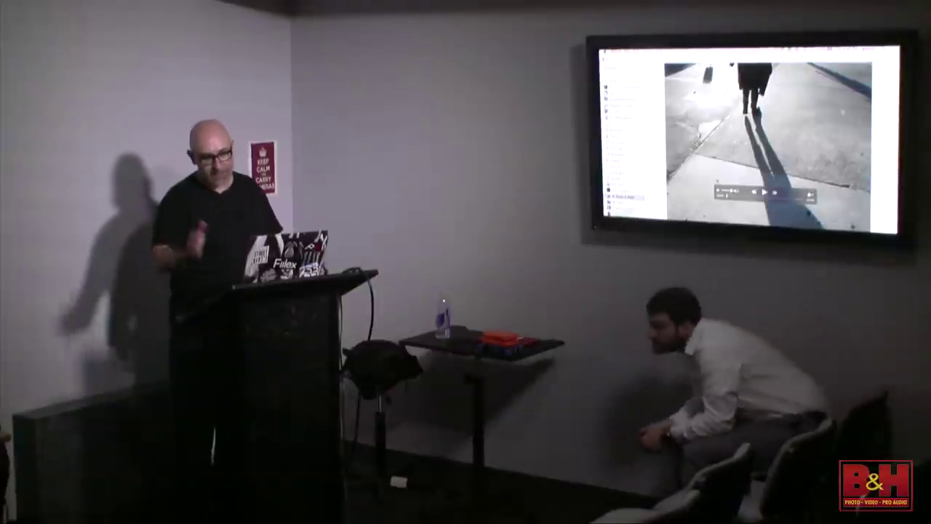
pyautogui.press('Escape')
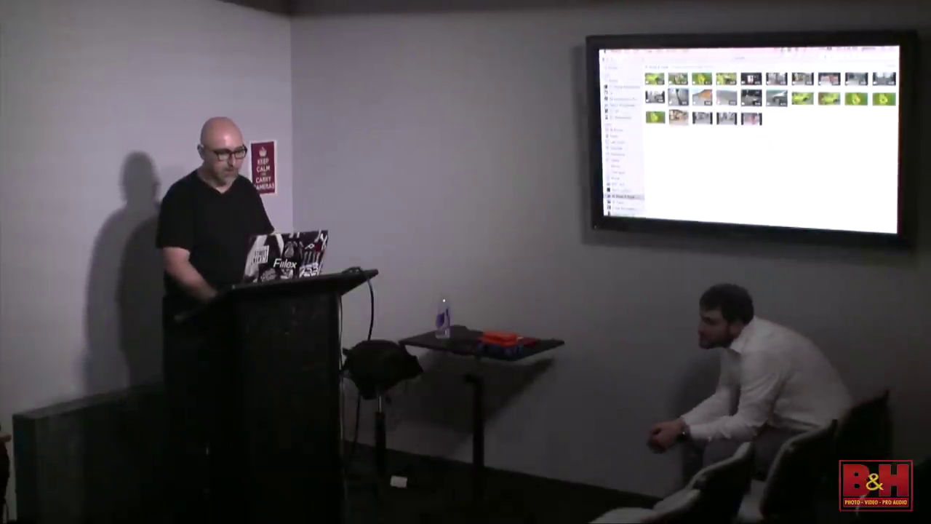
# Step: Reopen the sidewalk video, advance at 00:03 to a frame of the woman walking with a skateboard, and export it to Pictures
pyautogui.press('space')
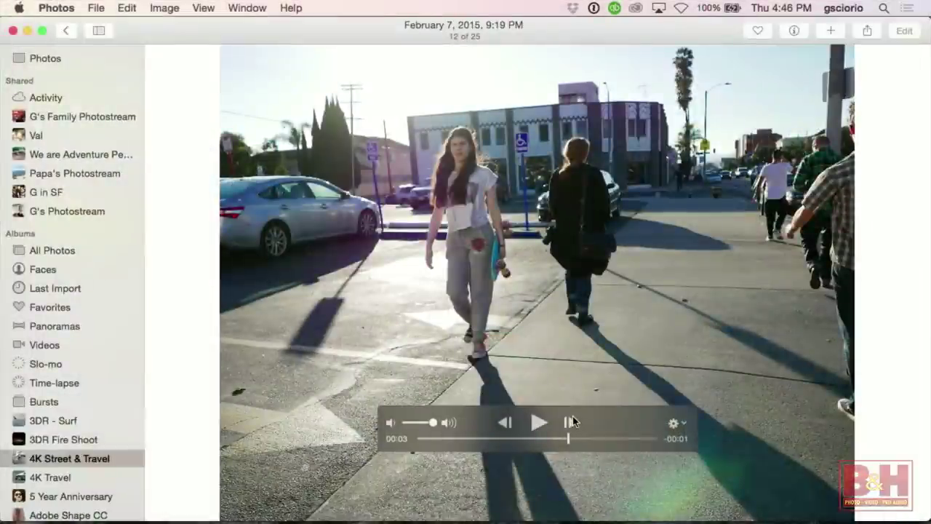
pyautogui.click(571, 420)
pyautogui.click(571, 421)
pyautogui.click(571, 420)
pyautogui.click(571, 420)
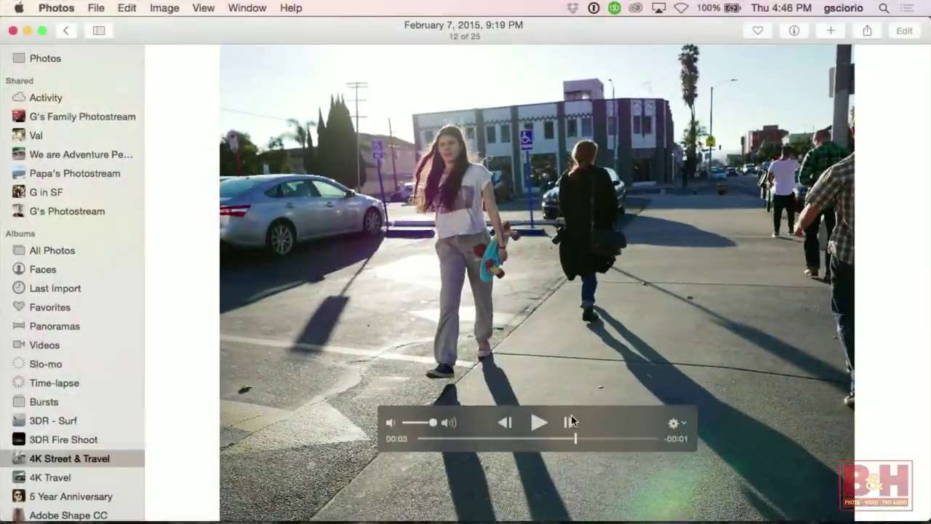
pyautogui.click(568, 422)
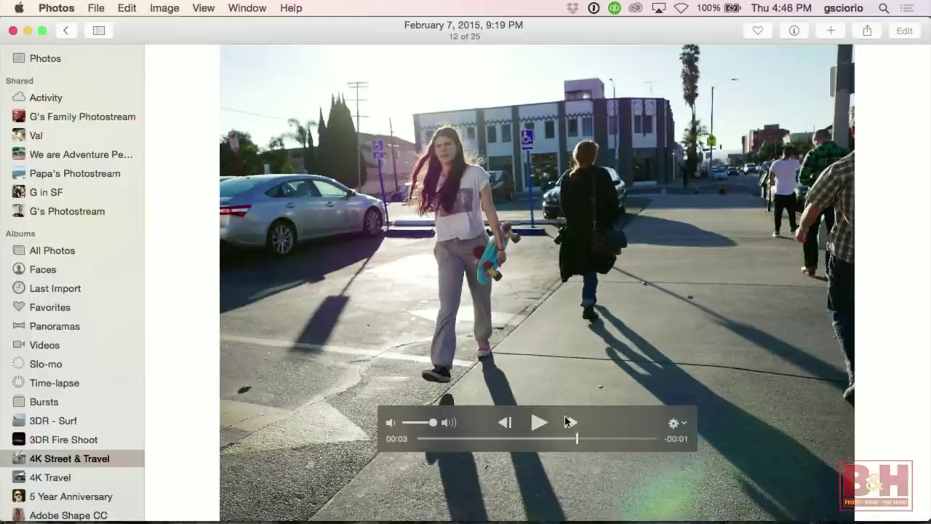
pyautogui.click(568, 421)
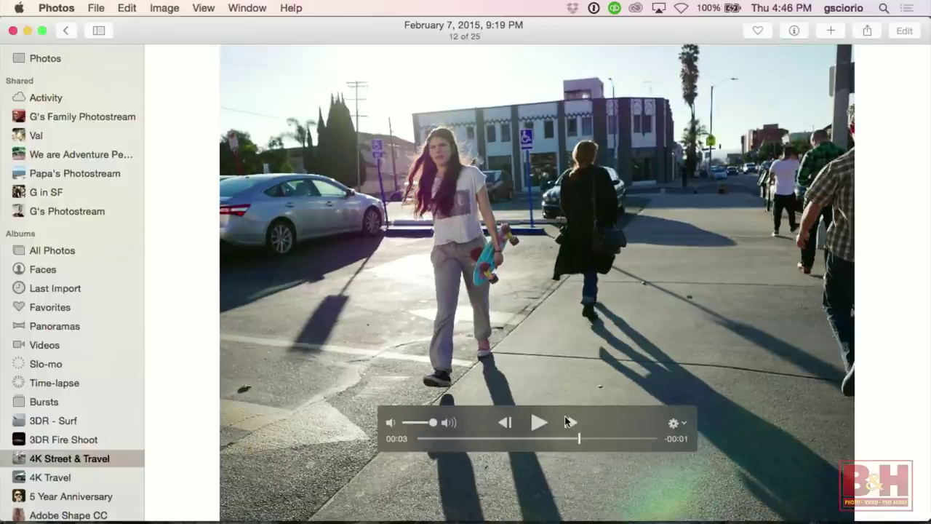
pyautogui.click(676, 424)
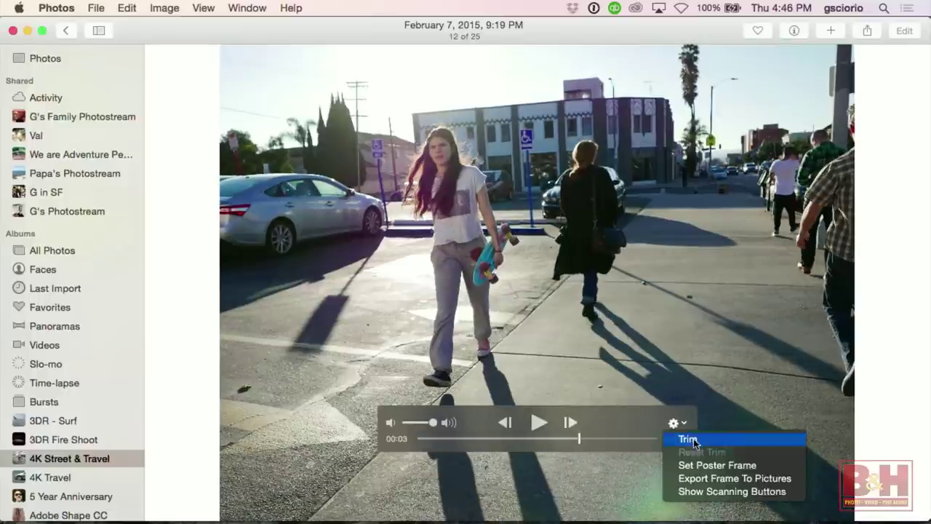
pyautogui.click(723, 479)
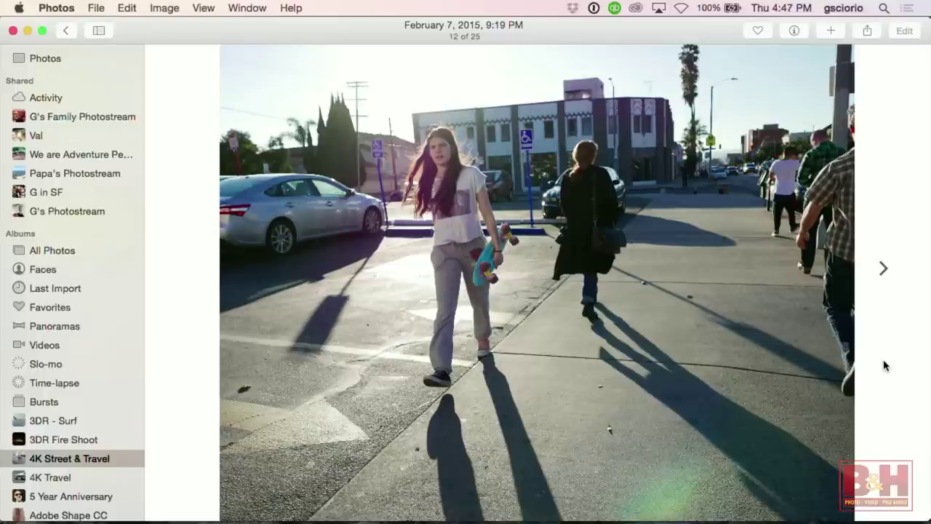
# Step: Move one frame past the exported skateboard shot and export that frame to Pictures as well
pyautogui.click(569, 424)
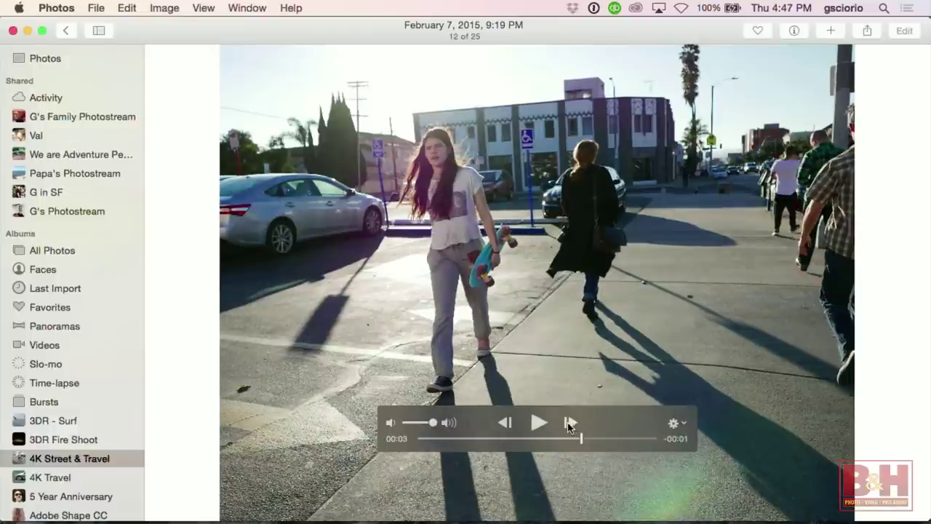
pyautogui.click(570, 424)
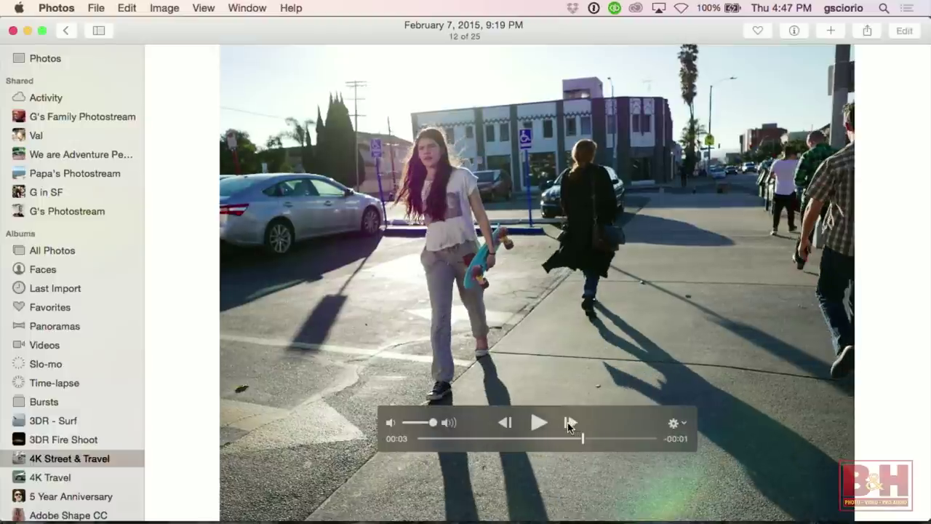
pyautogui.click(503, 423)
pyautogui.click(675, 422)
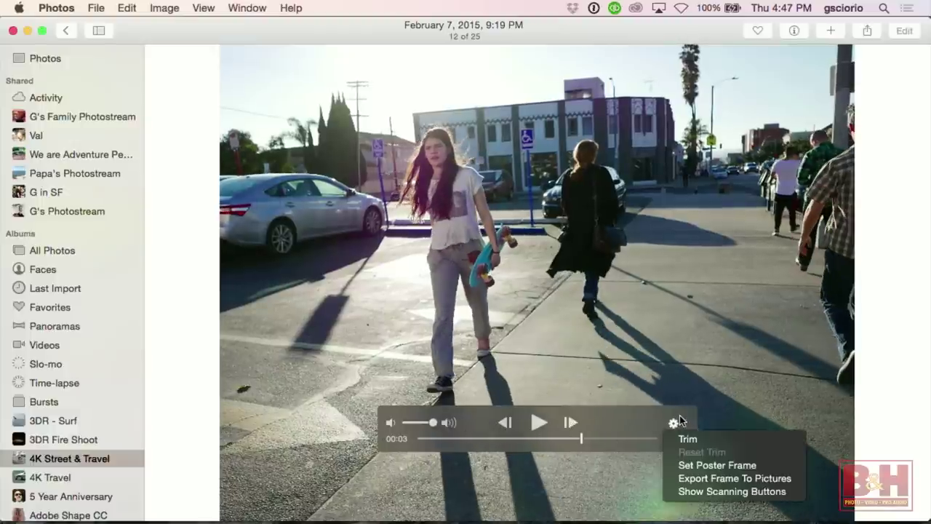
pyautogui.click(716, 479)
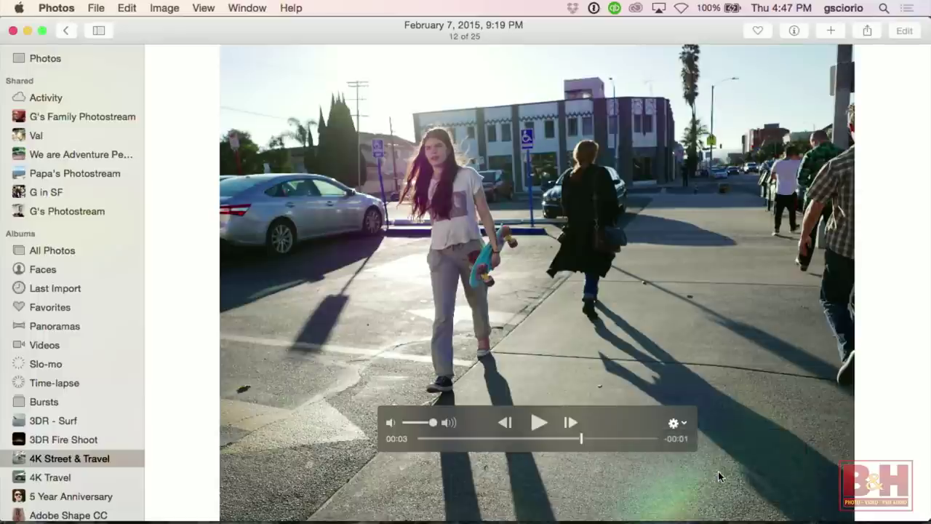
# Step: Return to the 4K Street & Travel album and import the shadow still and both skateboard stills from the Pictures folder
pyautogui.press('Escape')
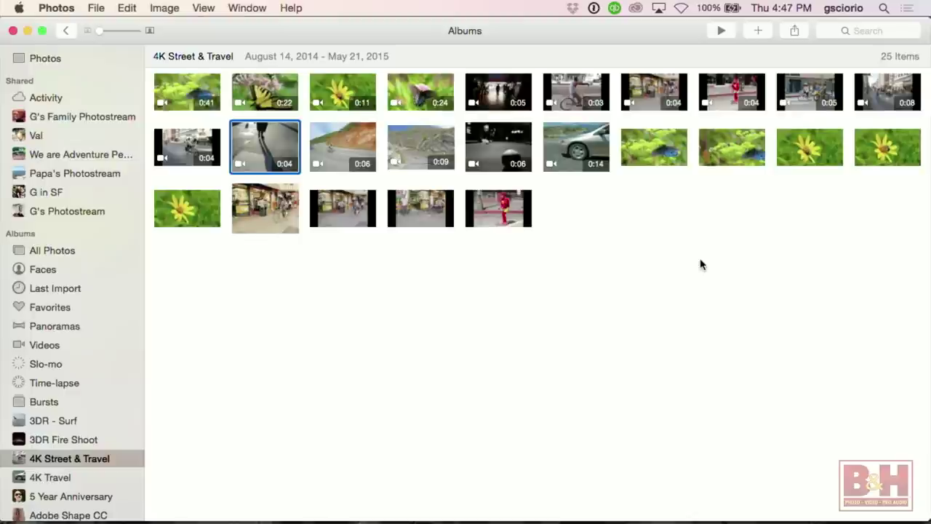
pyautogui.press('super+Tab')
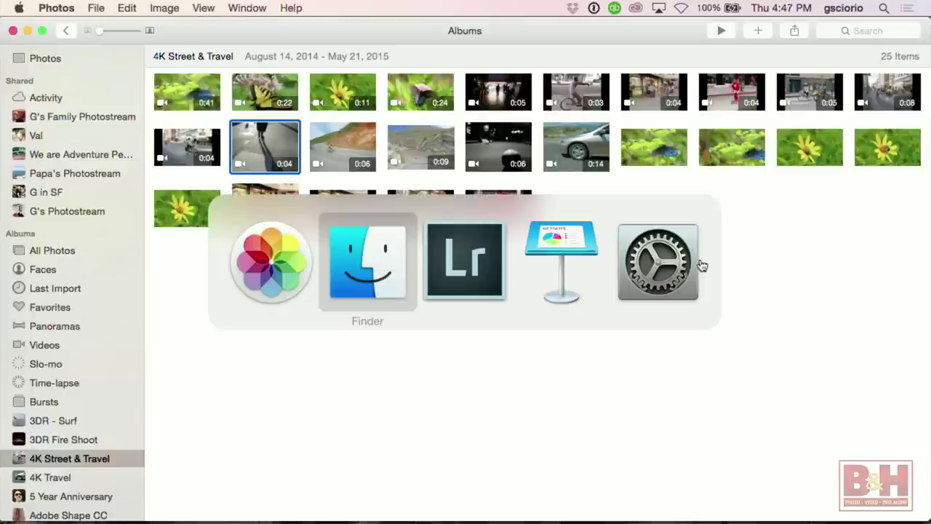
pyautogui.scroll(-5, 575, 261)
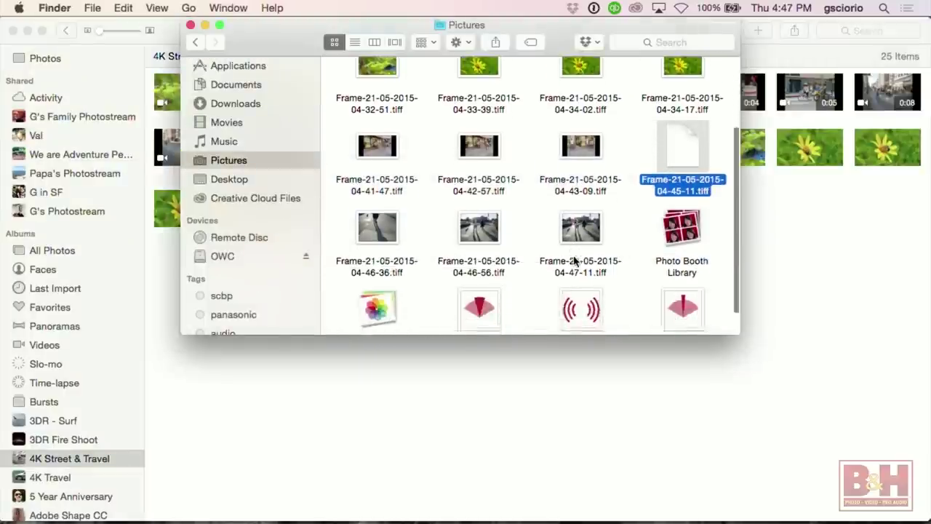
pyautogui.click(617, 231)
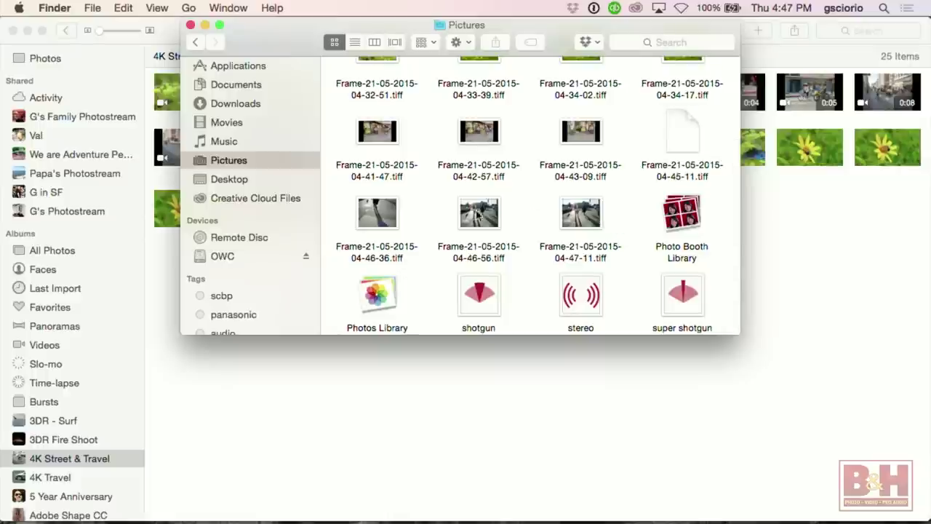
pyautogui.moveTo(627, 228); pyautogui.dragTo(412, 439)
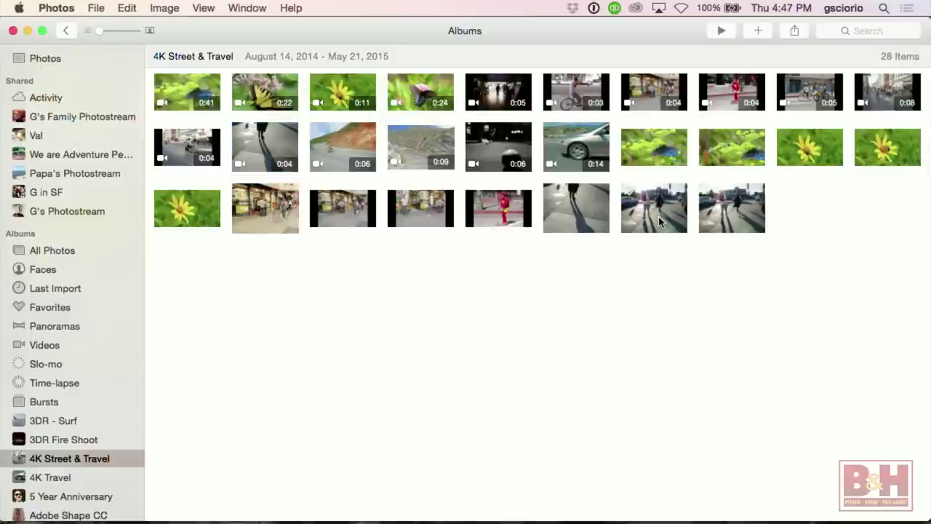
# Step: Open the imported long leg shadow still, apply the Noir filter, save the edit, and return to the album
pyautogui.doubleClick(568, 204)
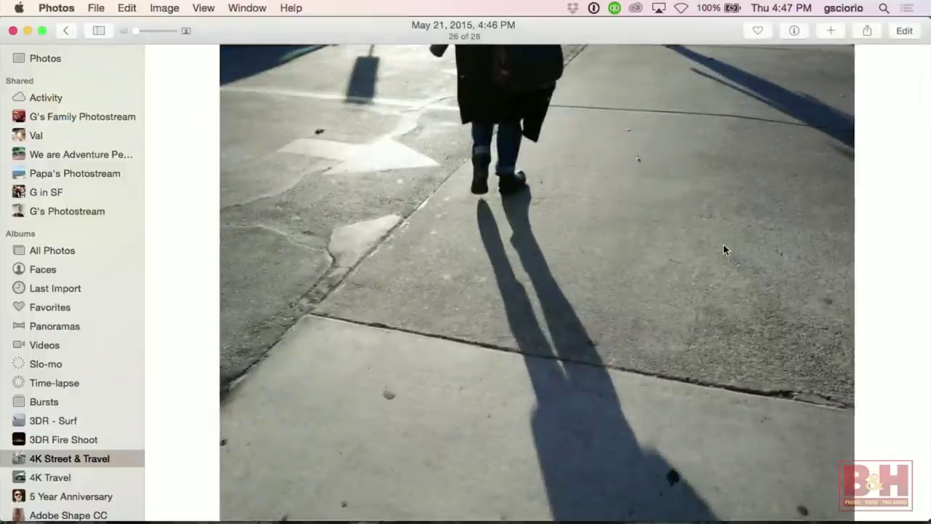
pyautogui.click(904, 30)
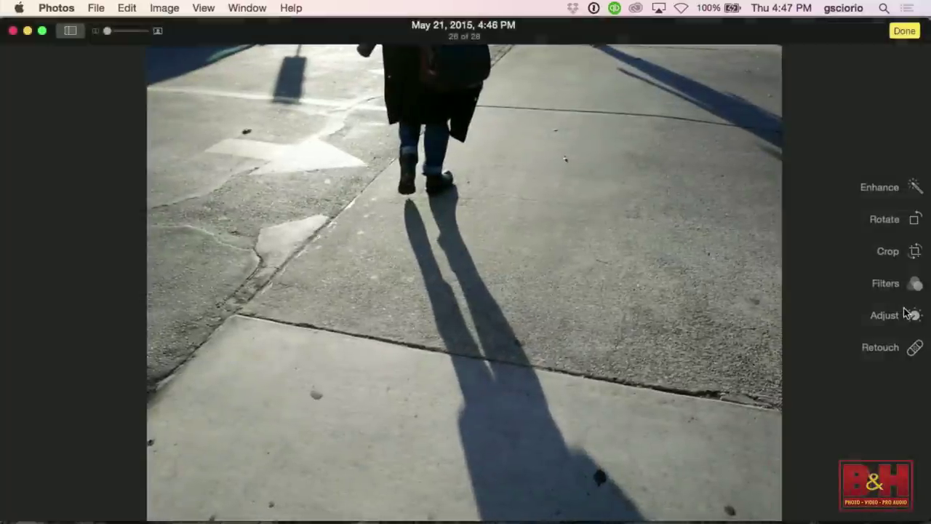
pyautogui.click(916, 284)
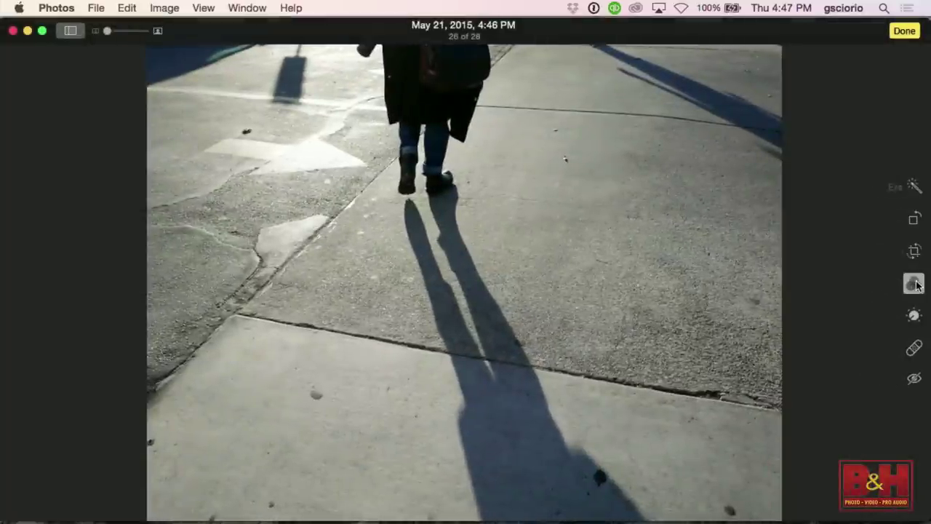
pyautogui.click(861, 230)
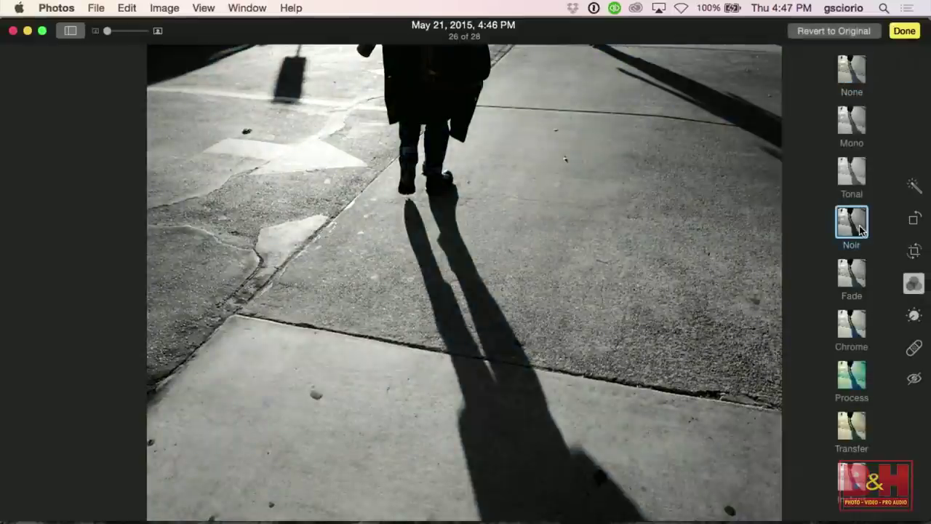
pyautogui.click(906, 32)
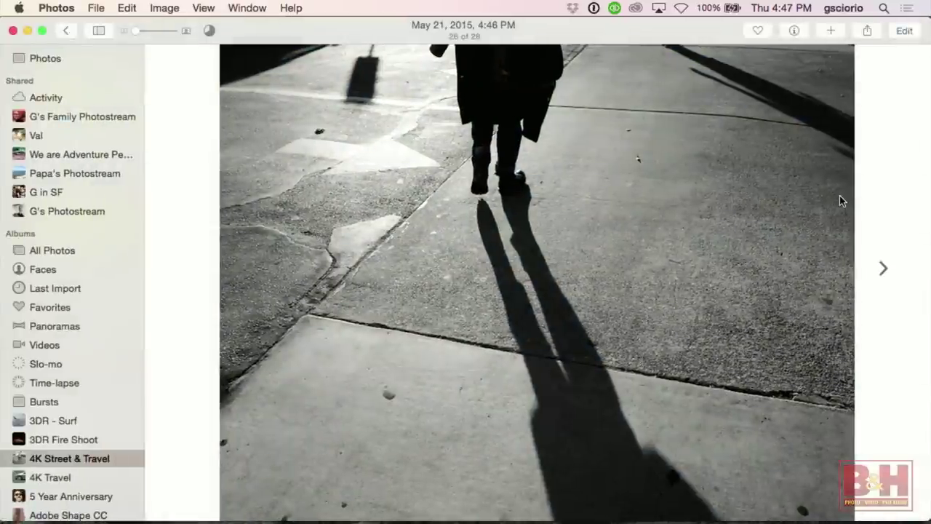
pyautogui.press('Escape')
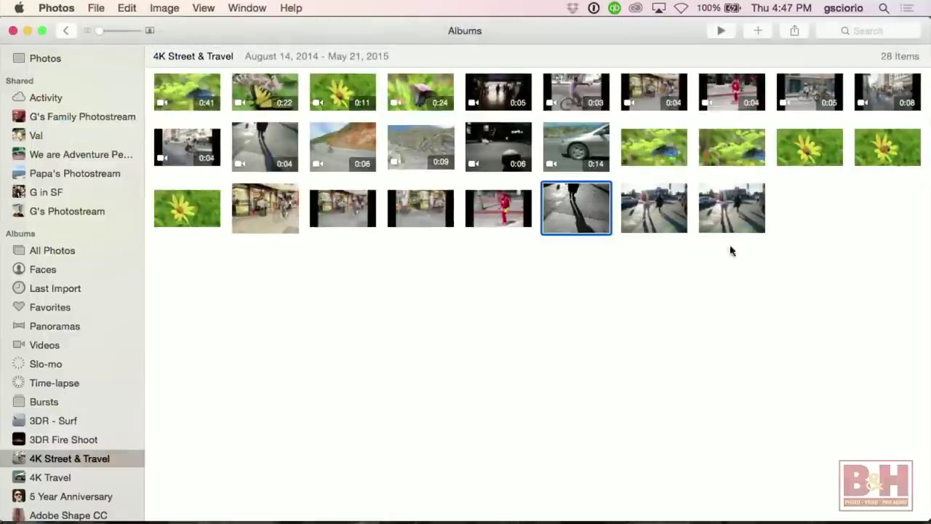
# Step: Open the first imported skateboard still for editing and crop it tightly around the woman from head to thighs
pyautogui.click(662, 207)
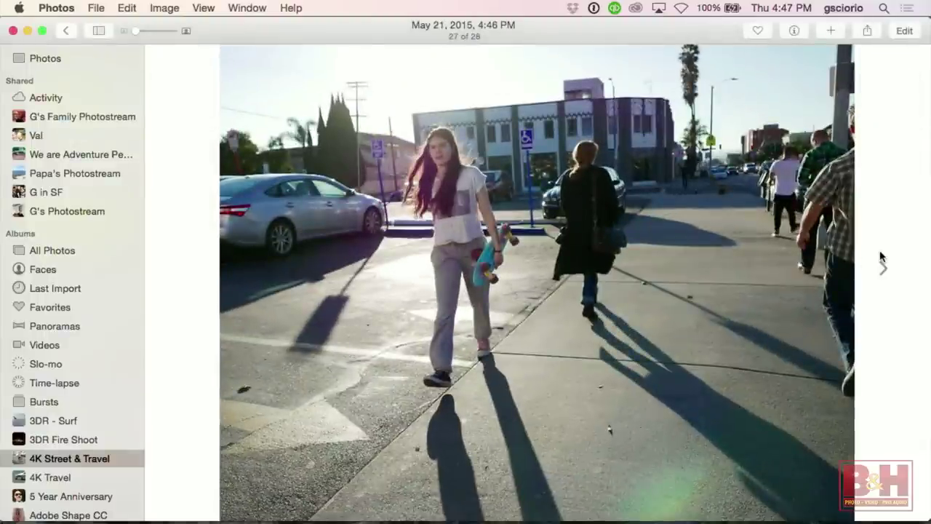
pyautogui.click(905, 30)
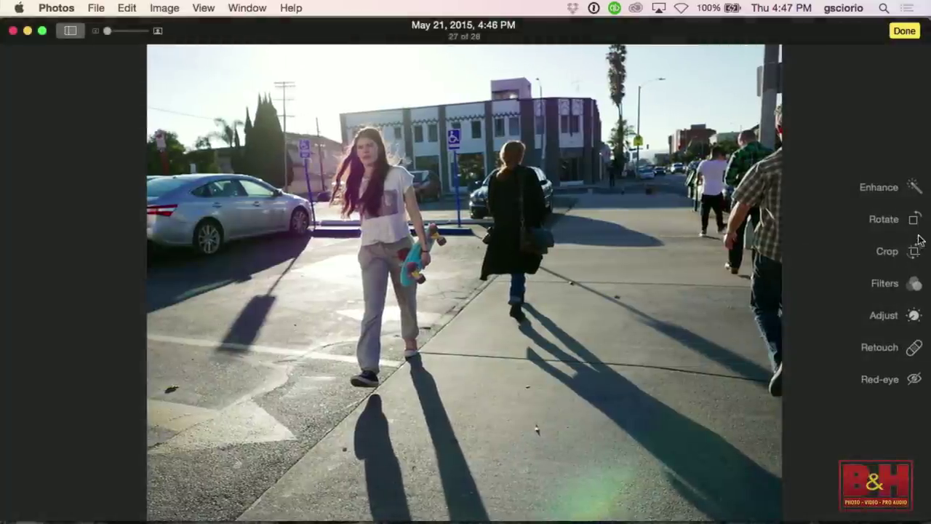
pyautogui.click(914, 250)
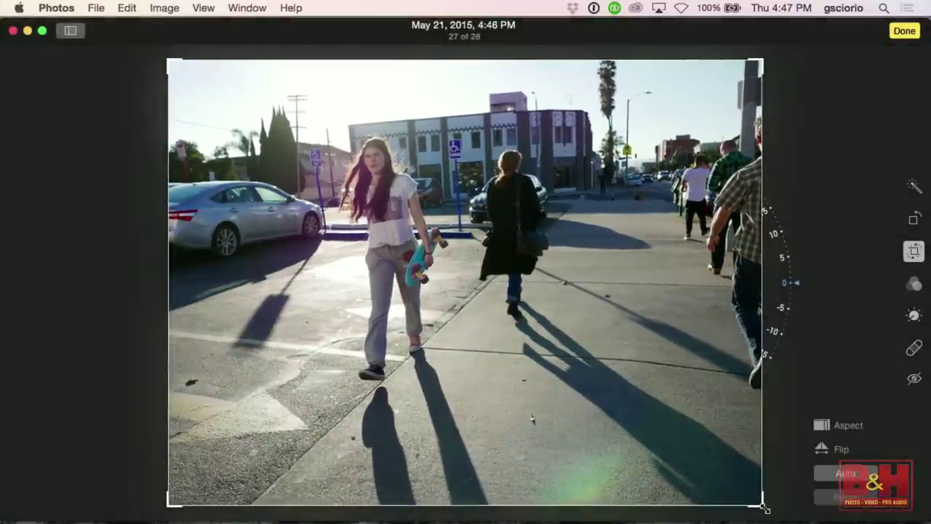
pyautogui.moveTo(763, 502); pyautogui.dragTo(497, 309)
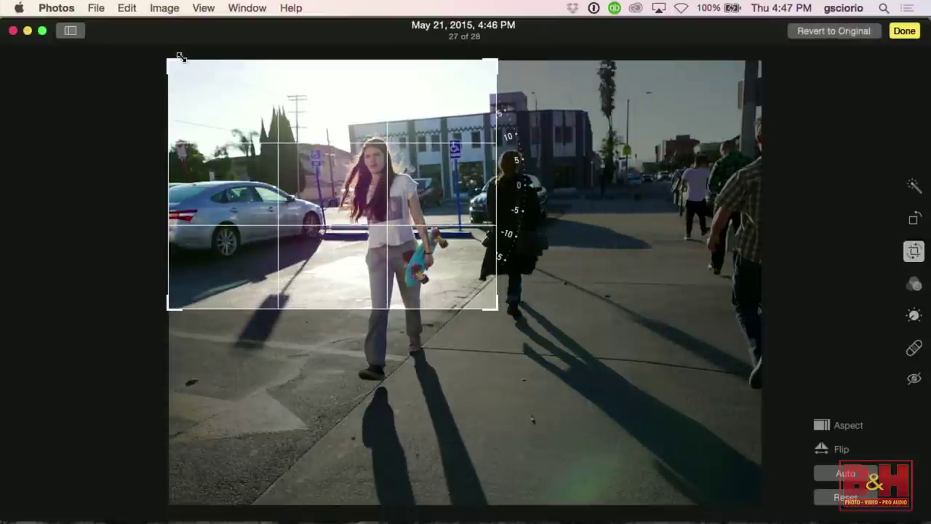
pyautogui.moveTo(170, 62); pyautogui.dragTo(293, 101)
pyautogui.moveTo(378, 144); pyautogui.dragTo(422, 156)
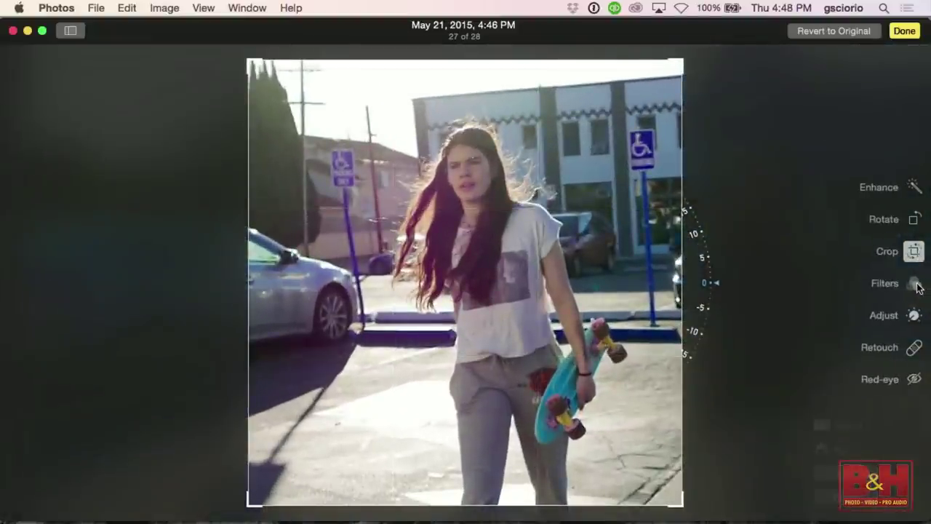
# Step: Apply the Chrome filter to the cropped skateboard still, save the edit, and return to the album
pyautogui.click(916, 284)
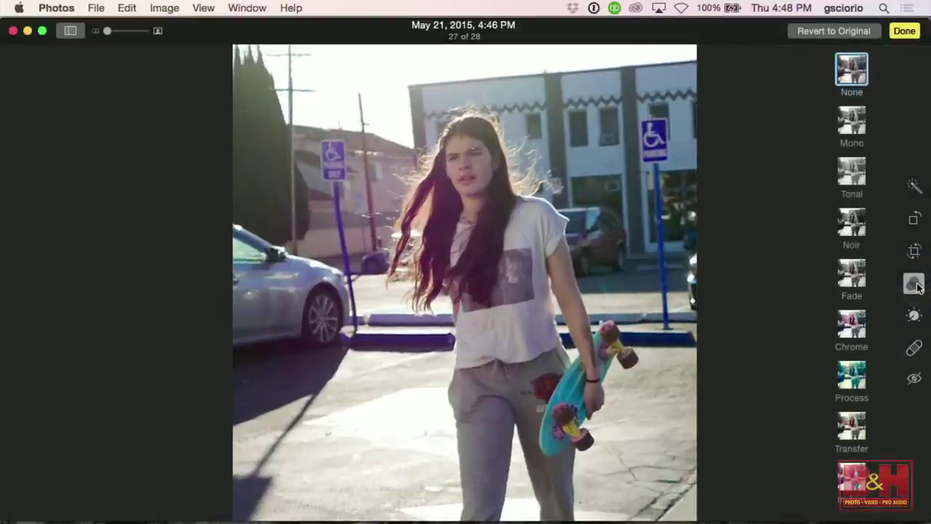
pyautogui.click(853, 282)
pyautogui.click(857, 325)
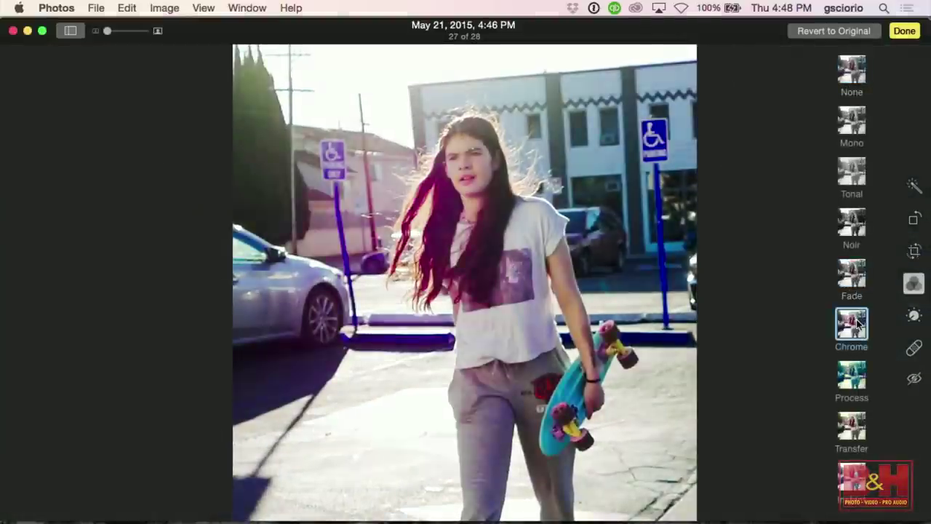
pyautogui.click(904, 30)
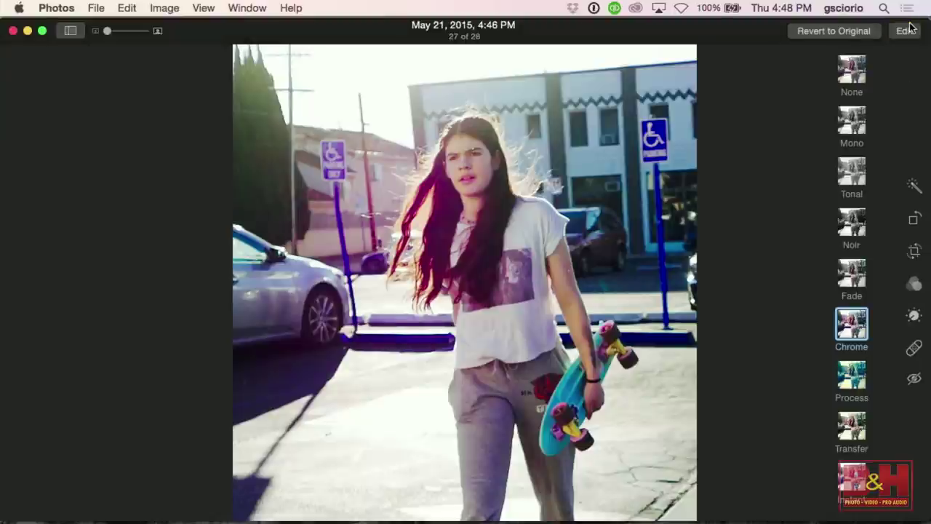
pyautogui.press('Escape')
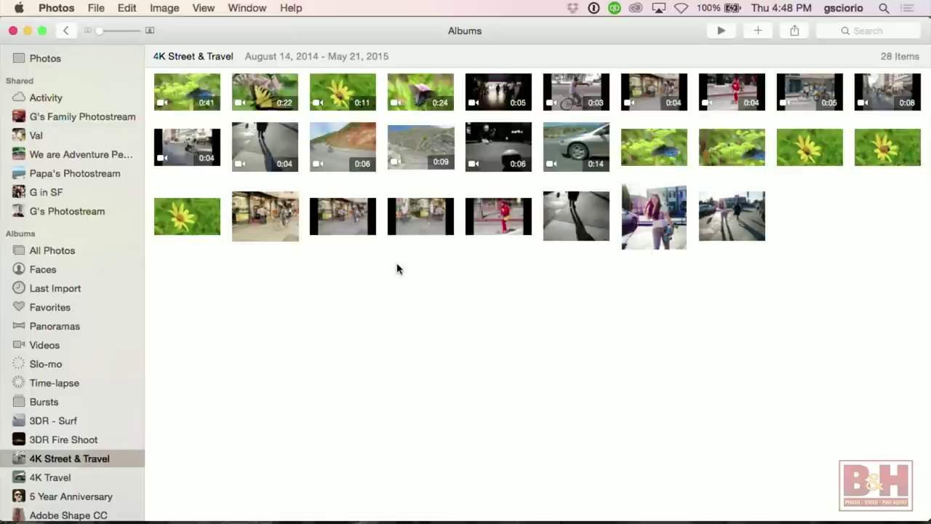
# Step: Open the 0:06 cyclist video, move to the side-on frame of the rider at 00:00, and export it to Pictures
pyautogui.doubleClick(342, 145)
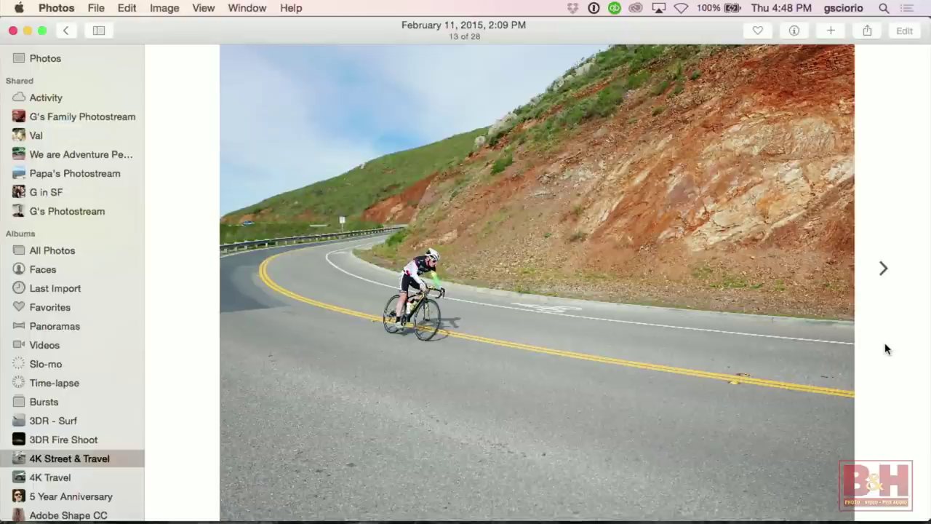
pyautogui.moveTo(591, 285)
pyautogui.press('Escape')
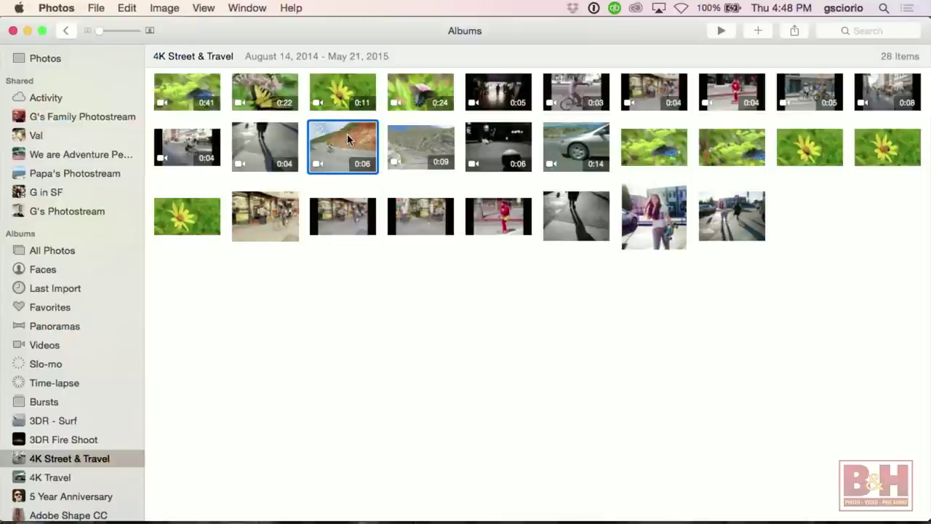
pyautogui.doubleClick(348, 140)
pyautogui.click(538, 425)
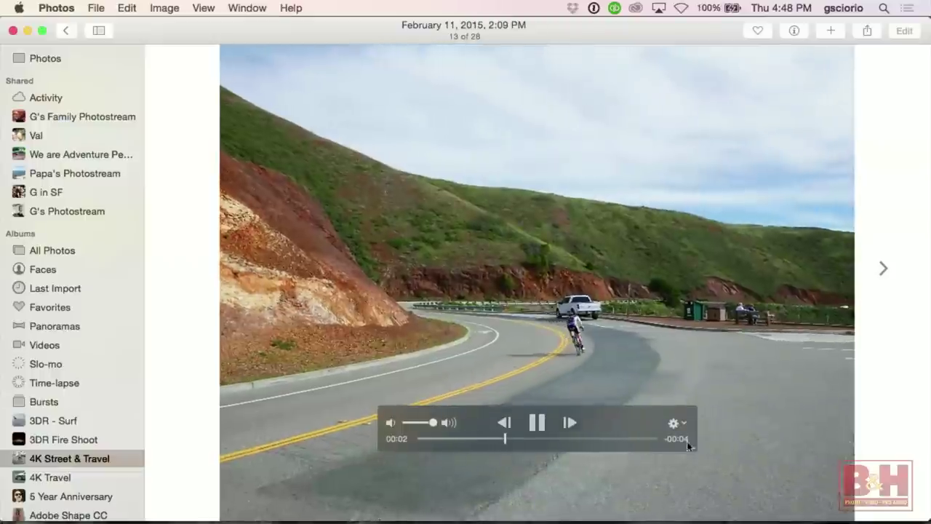
pyautogui.click(538, 422)
pyautogui.moveTo(538, 440); pyautogui.dragTo(435, 440)
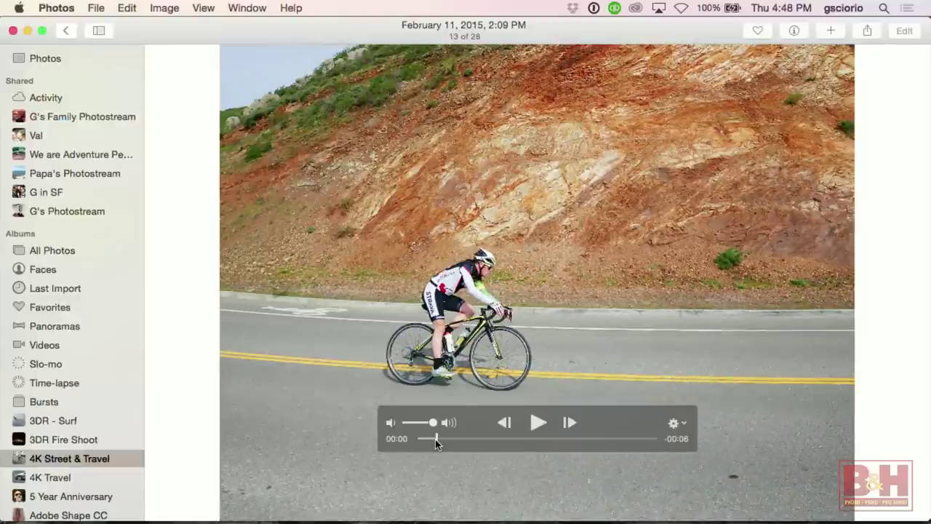
pyautogui.click(681, 427)
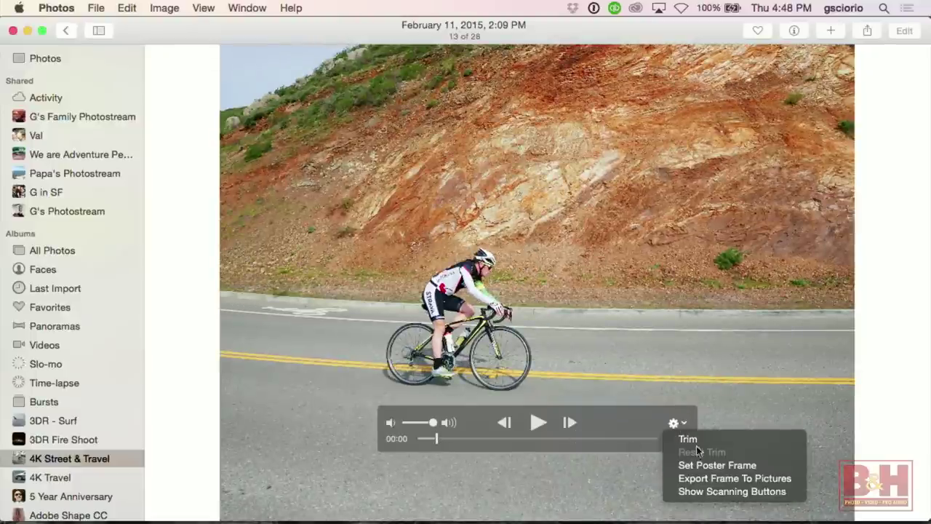
pyautogui.click(737, 480)
pyautogui.press('super+Tab')
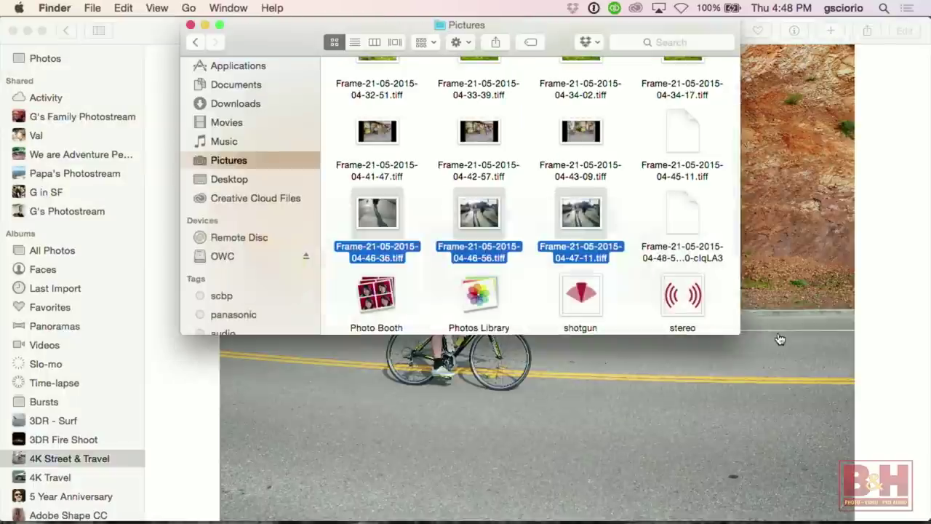
pyautogui.rightClick(514, 290)
pyautogui.click(673, 224)
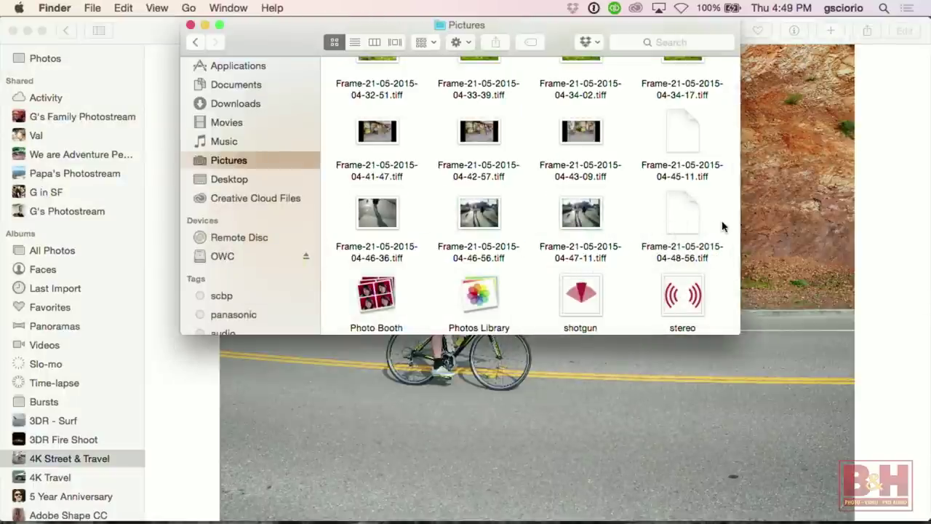
pyautogui.click(682, 220)
pyautogui.moveTo(682, 219); pyautogui.dragTo(879, 241)
pyautogui.click(880, 241)
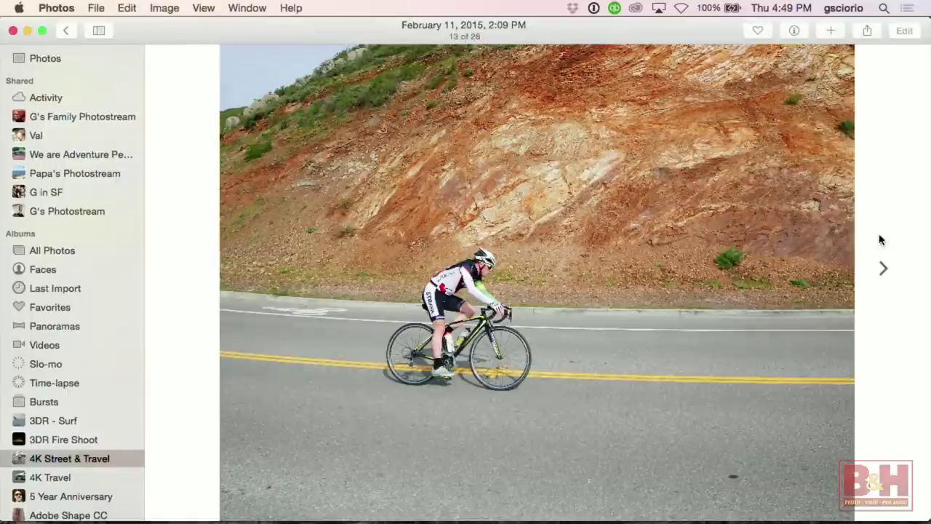
pyautogui.press('Escape')
pyautogui.press('super+Tab')
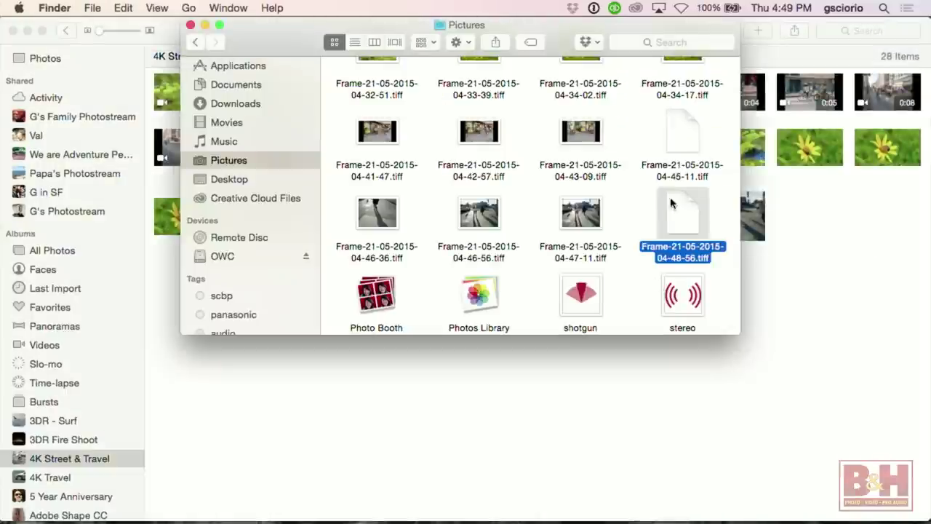
pyautogui.click(792, 272)
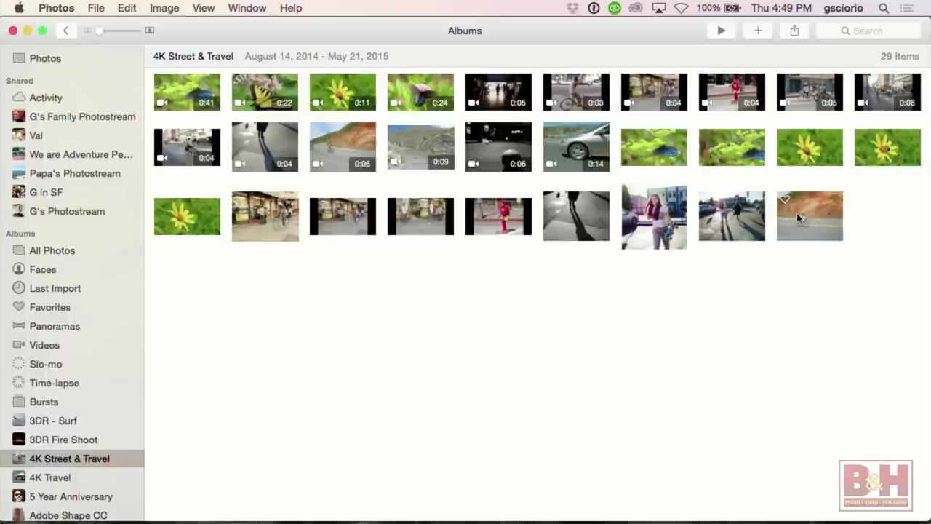
pyautogui.doubleClick(814, 208)
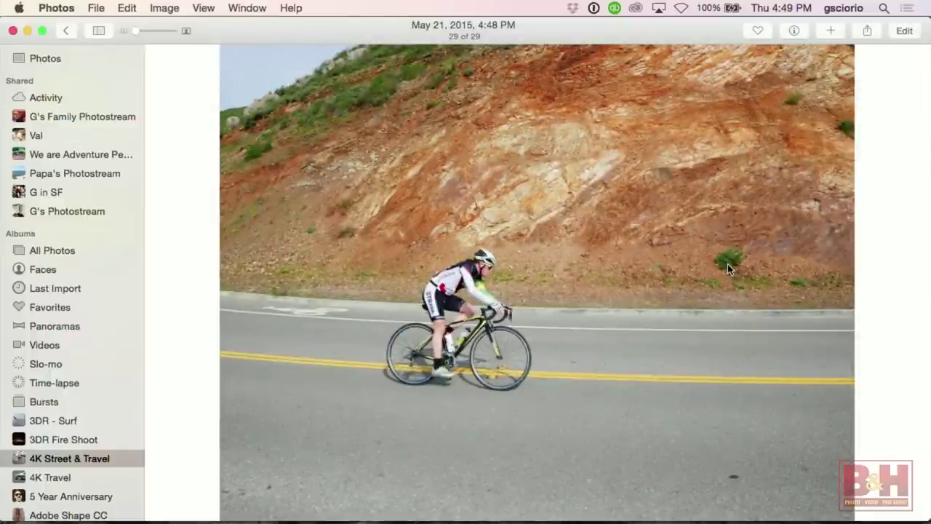
pyautogui.press('Escape')
# Step: Open the 0:09 motorcycle video from the album and move to the frame at 00:06 with the rider side-on near the centre
pyautogui.click(424, 151)
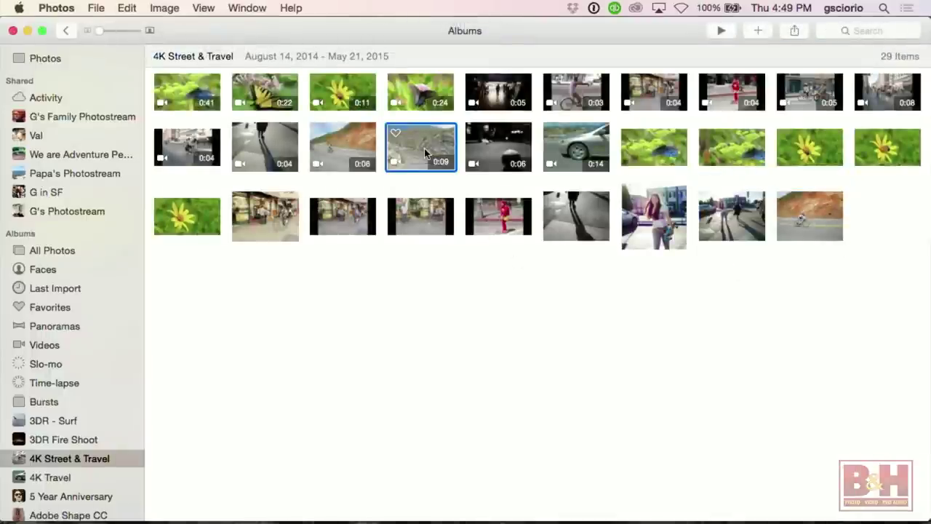
pyautogui.doubleClick(424, 149)
pyautogui.click(536, 422)
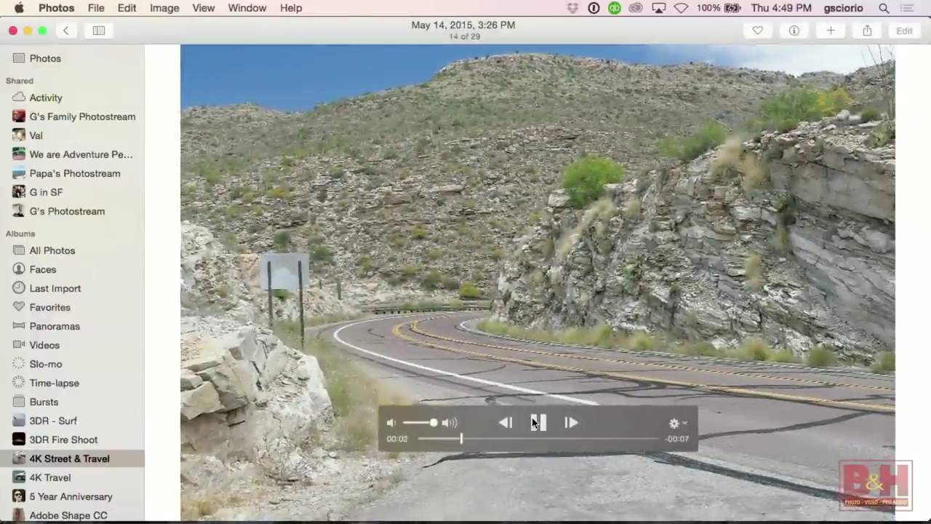
pyautogui.click(536, 422)
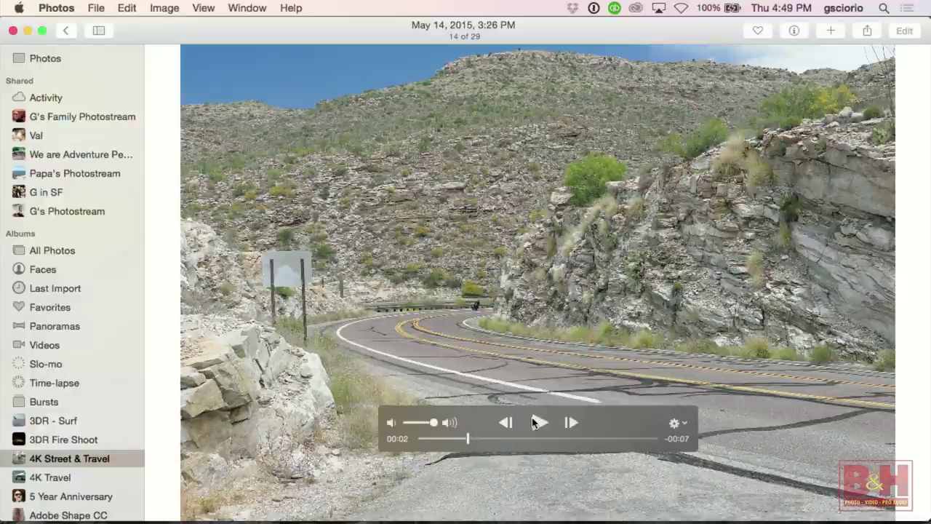
pyautogui.click(536, 422)
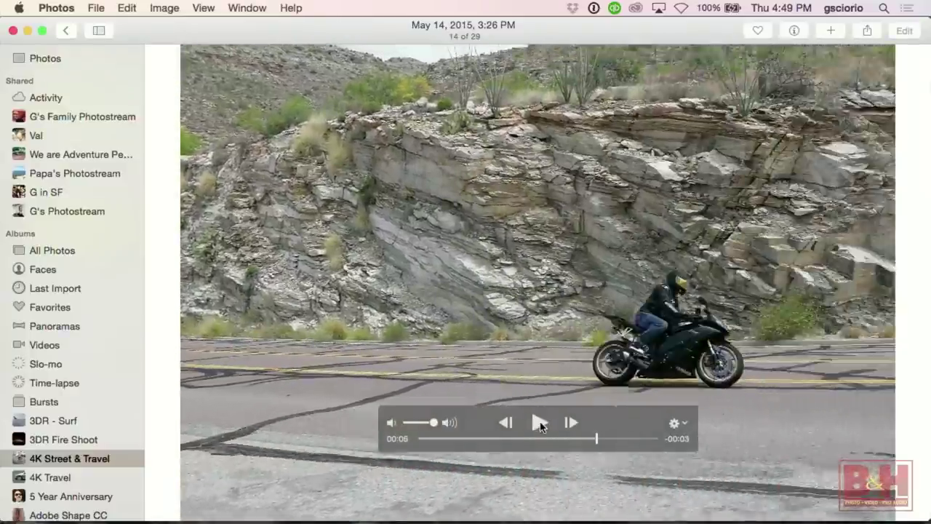
pyautogui.click(539, 424)
pyautogui.click(508, 426)
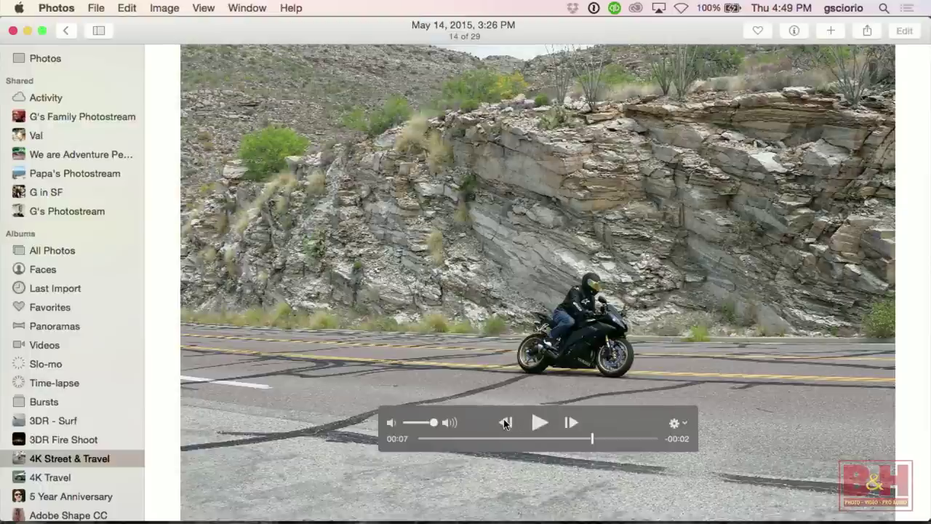
pyautogui.click(505, 423)
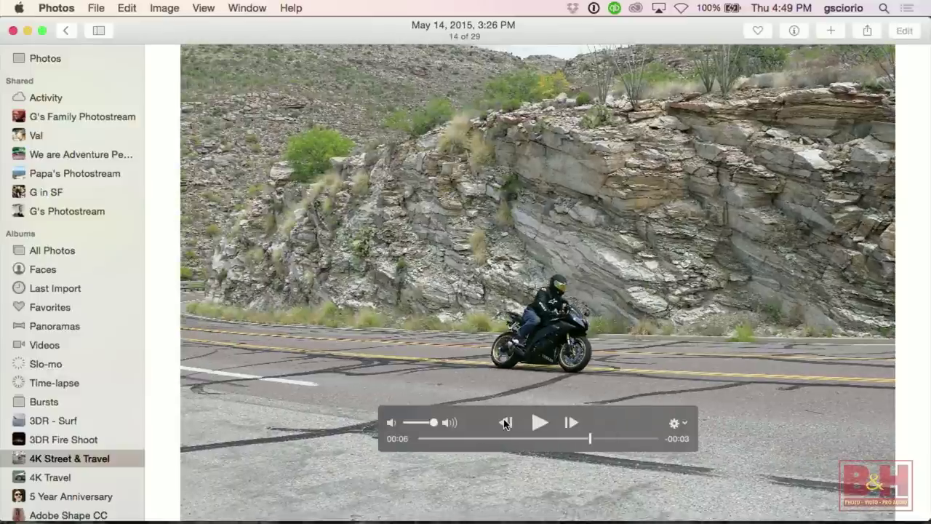
# Step: Export the current motorcycle frame to Pictures and return to the album
pyautogui.click(683, 422)
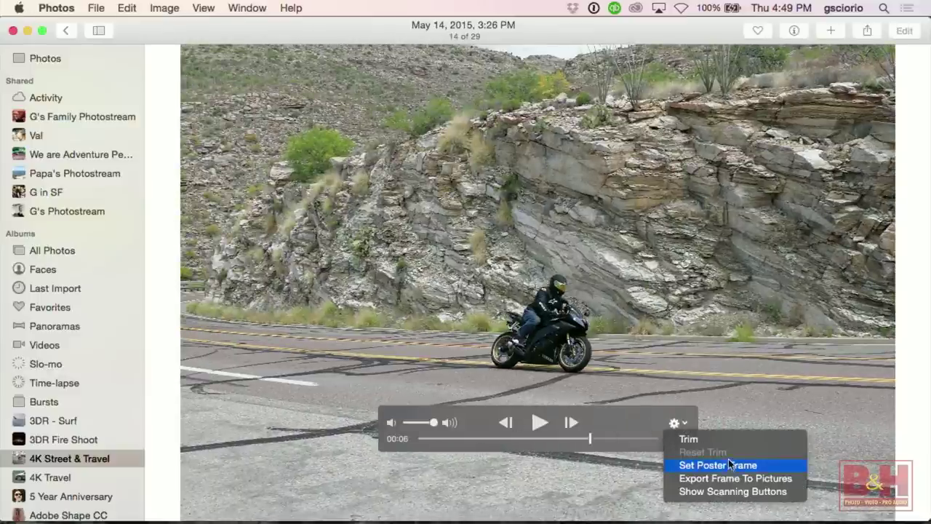
pyautogui.click(737, 478)
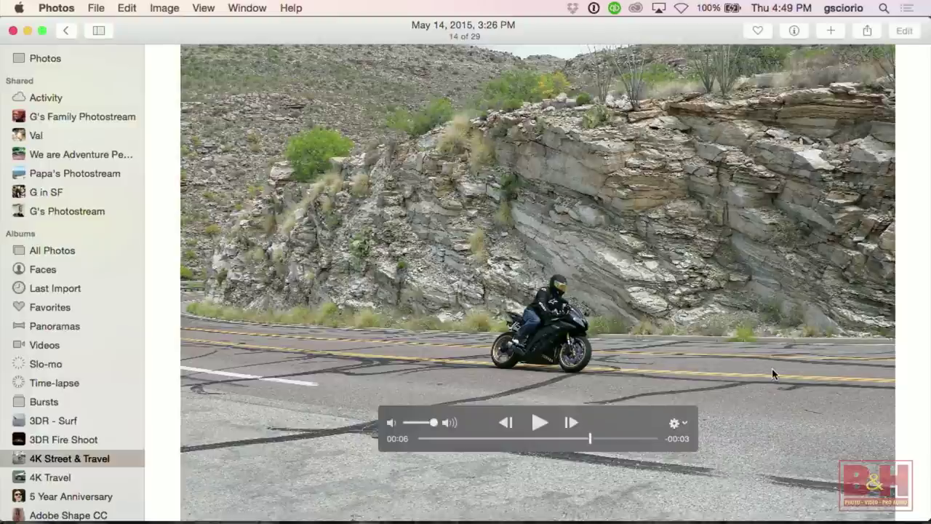
pyautogui.press('Escape')
pyautogui.click(835, 332)
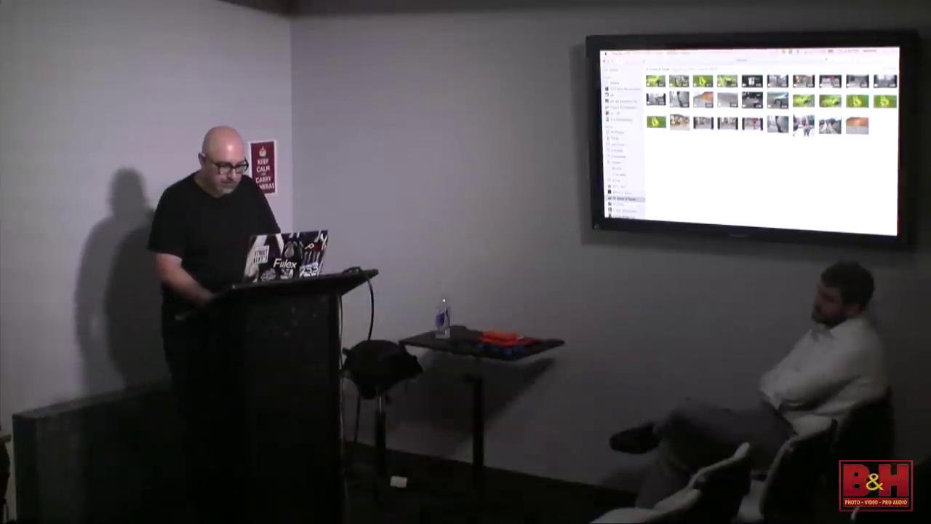
# Step: Open the 0:06 pool table video, play the shot through to review it, and return to its start
pyautogui.press('space')
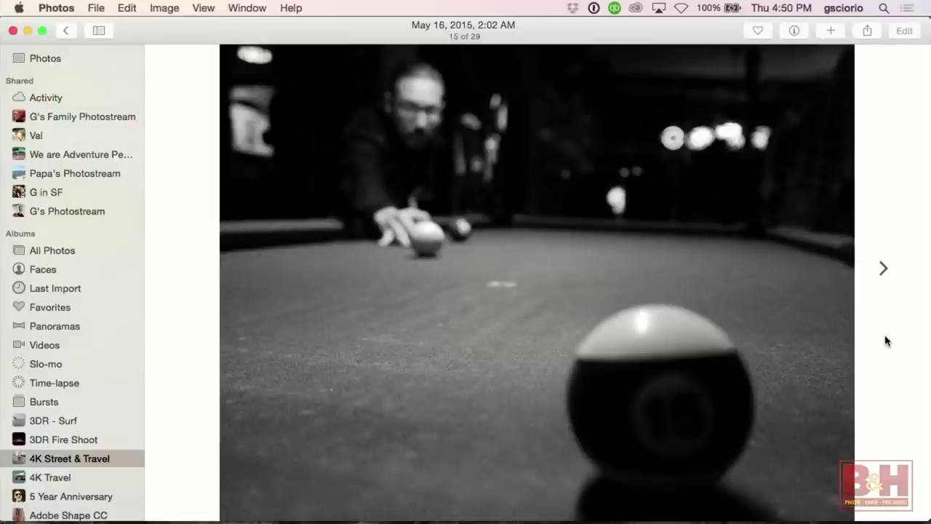
pyautogui.moveTo(689, 392)
pyautogui.click(536, 424)
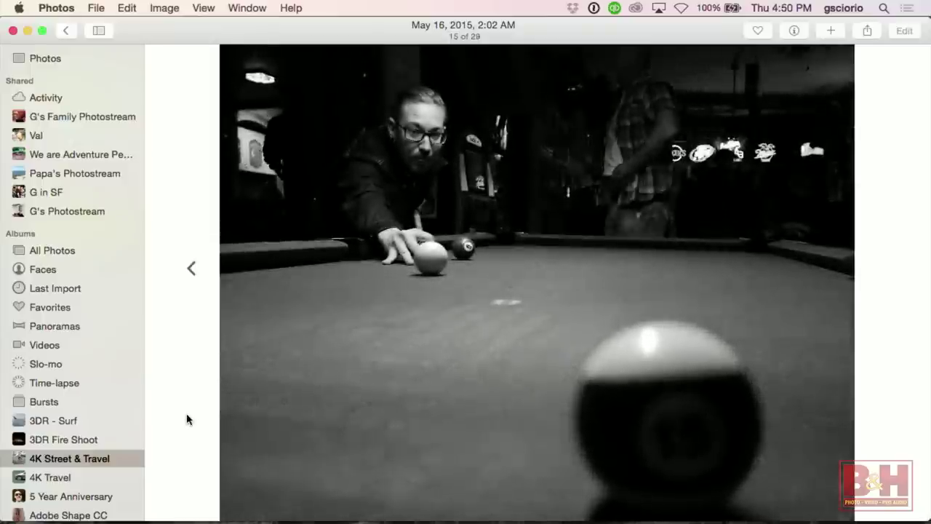
pyautogui.moveTo(466, 420)
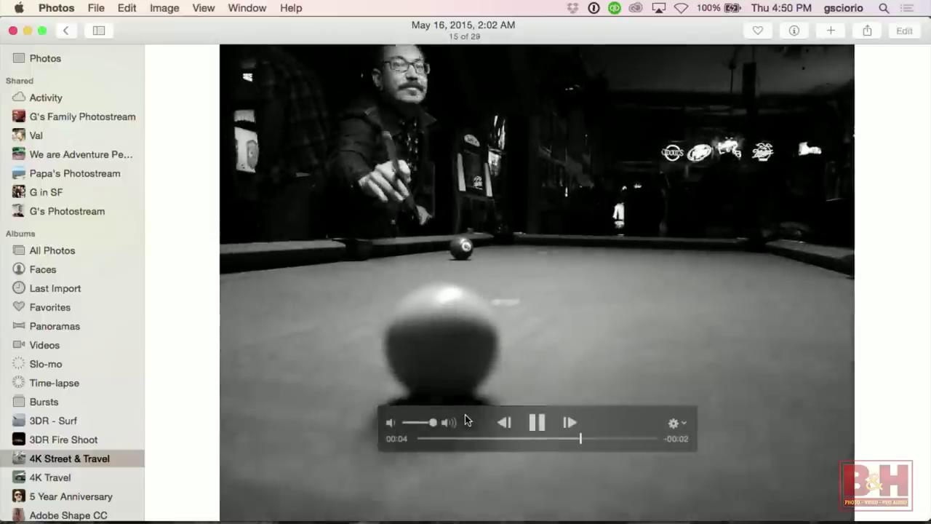
pyautogui.moveTo(601, 438); pyautogui.dragTo(401, 441)
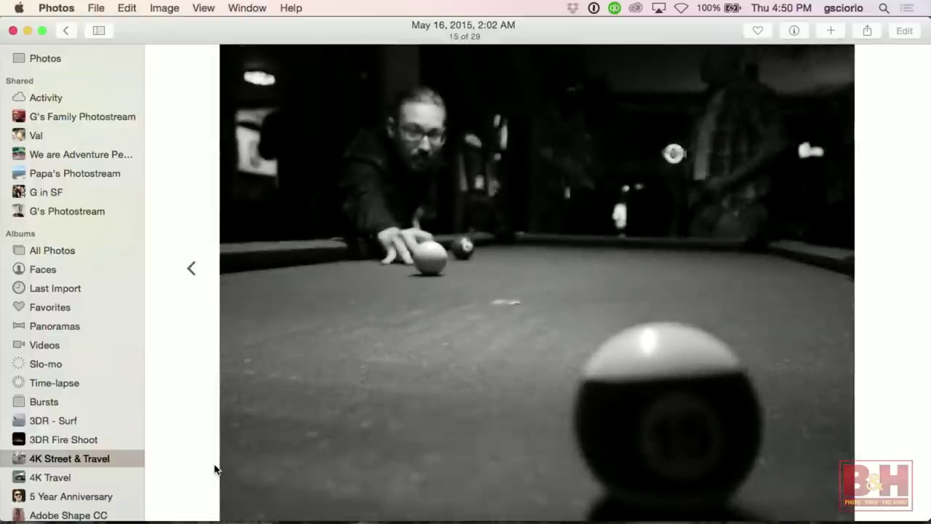
pyautogui.click(531, 439)
pyautogui.moveTo(530, 440); pyautogui.dragTo(411, 437)
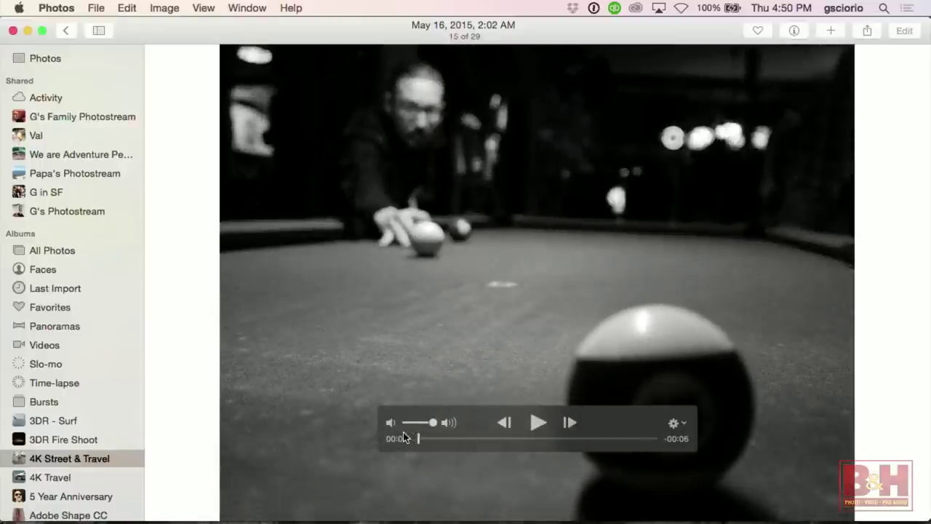
pyautogui.press('space')
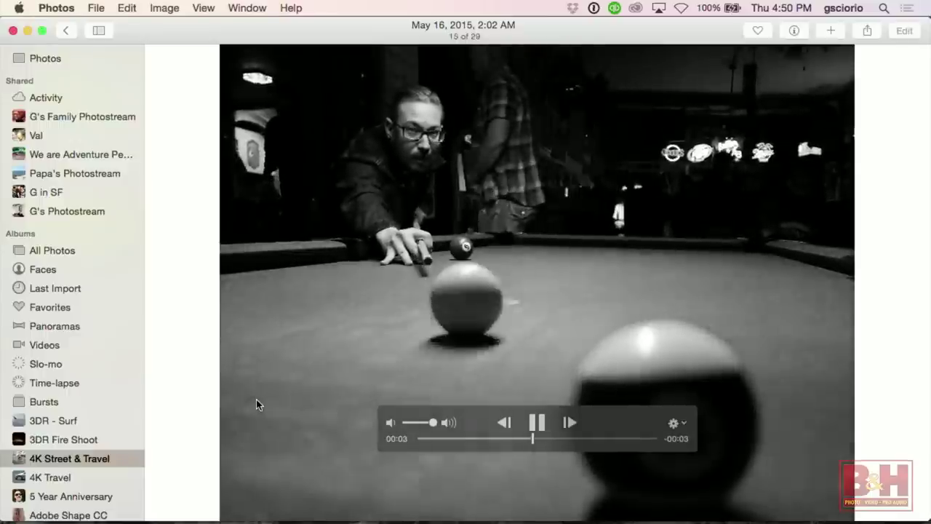
pyautogui.click(538, 424)
pyautogui.moveTo(620, 438); pyautogui.dragTo(387, 459)
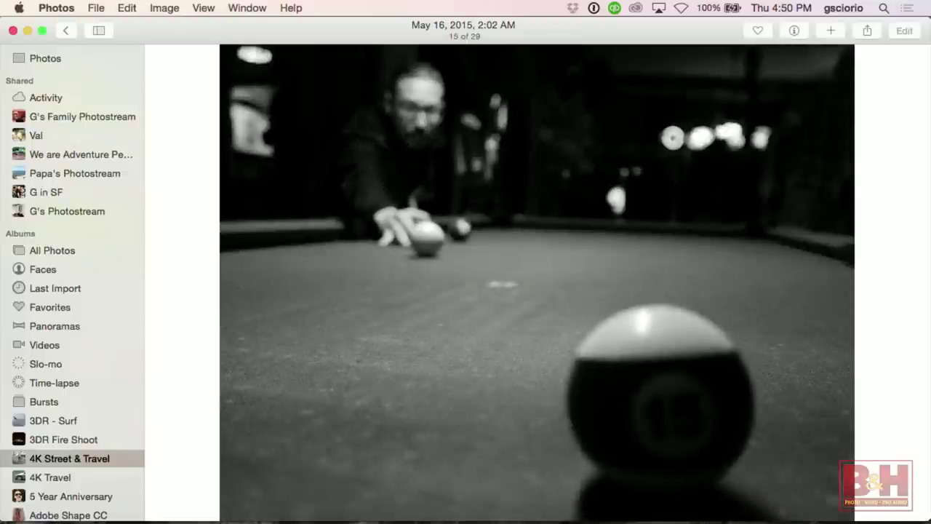
# Step: Move the pool video to the frame at 00:04 with the large ball in the left foreground and export it to Pictures
pyautogui.moveTo(521, 424)
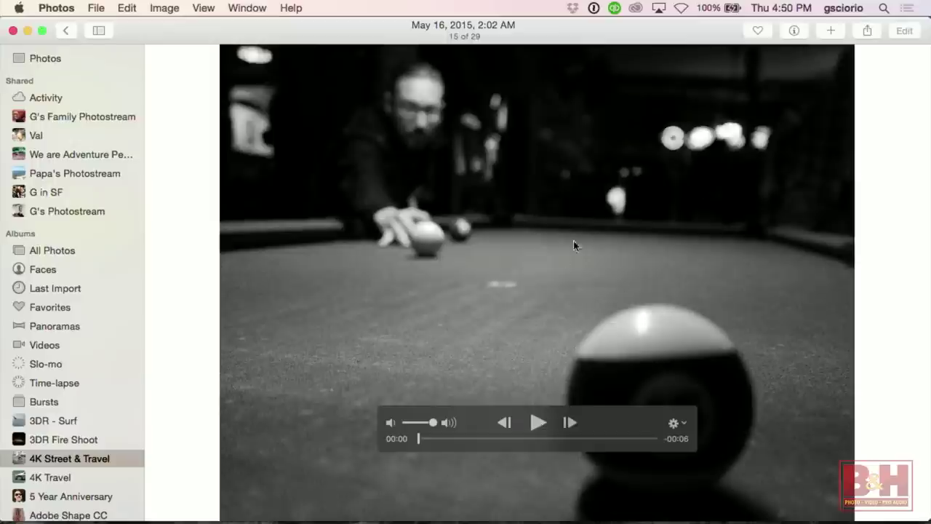
pyautogui.click(538, 422)
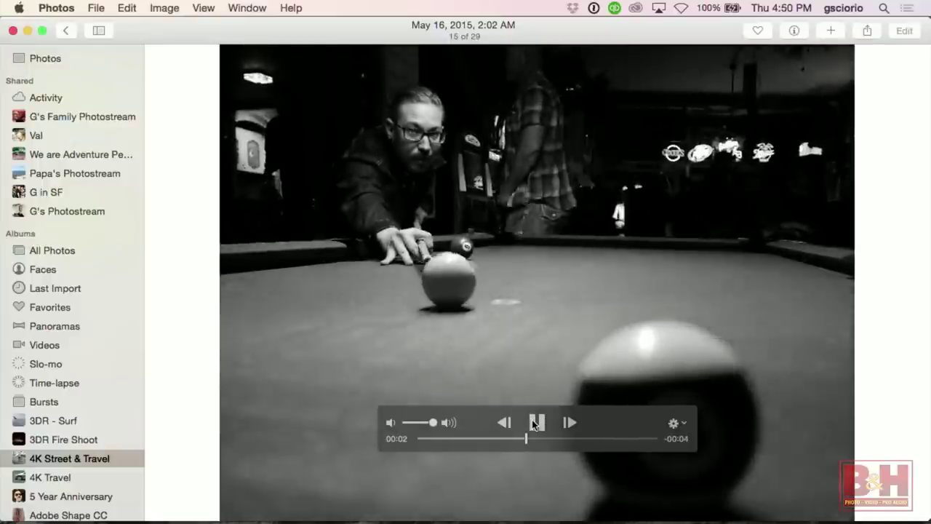
pyautogui.click(536, 423)
pyautogui.click(503, 423)
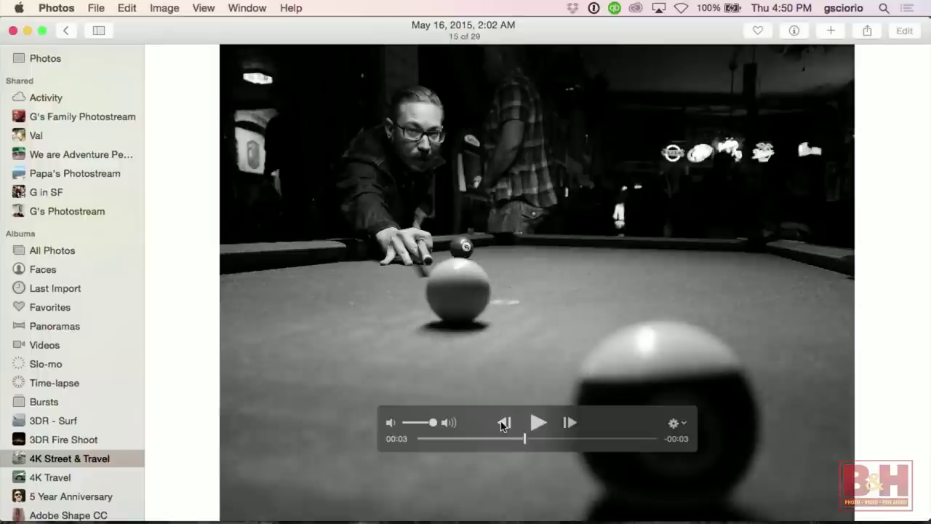
pyautogui.click(504, 422)
pyautogui.click(504, 422)
pyautogui.click(519, 437)
pyautogui.moveTo(519, 436)
pyautogui.mouseDown()
pyautogui.moveTo(498, 436)
pyautogui.moveTo(561, 436)
pyautogui.moveTo(487, 433)
pyautogui.moveTo(518, 434)
pyautogui.mouseUp()
pyautogui.moveTo(509, 435); pyautogui.dragTo(558, 435)
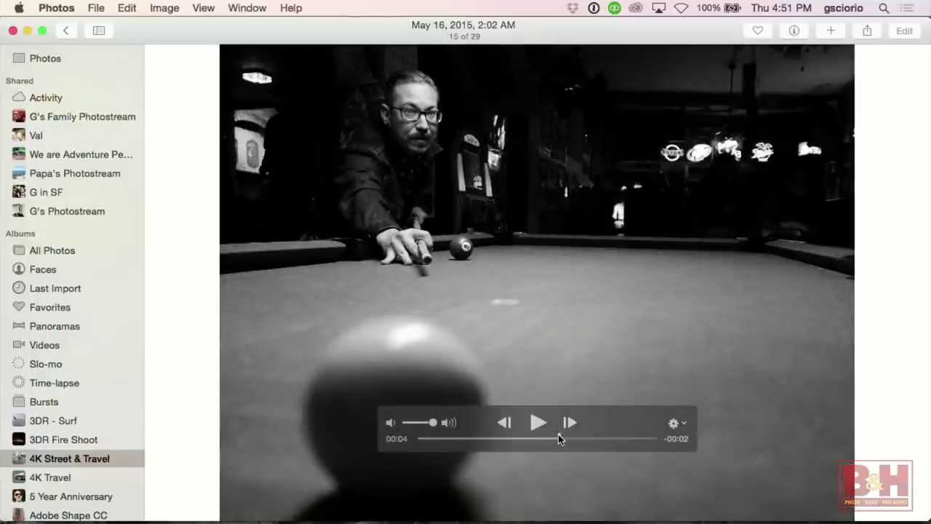
pyautogui.click(687, 425)
pyautogui.click(713, 478)
# Step: Move the pool video back to the frame at 00:02 with the striped ball in front, export it to Pictures, and return to the album
pyautogui.moveTo(554, 437); pyautogui.dragTo(511, 433)
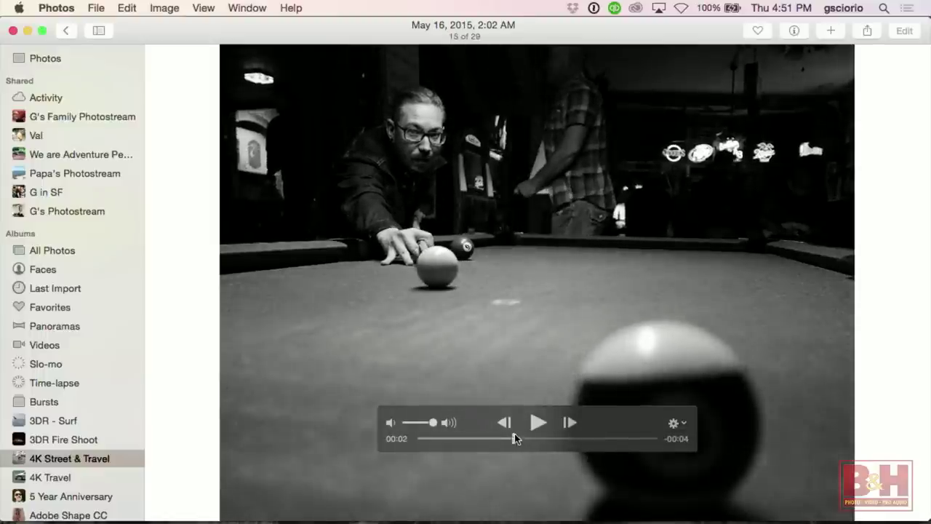
pyautogui.click(675, 423)
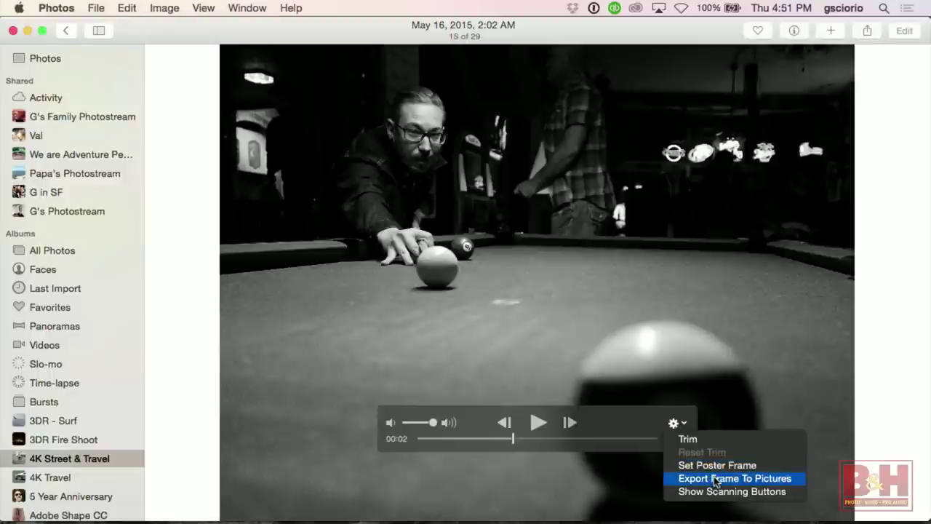
pyautogui.click(714, 480)
pyautogui.press('Escape')
# Step: Switch to Finder, select the two newly exported pool table frames in Pictures, and launch Photoshop
pyautogui.press('super+Tab')
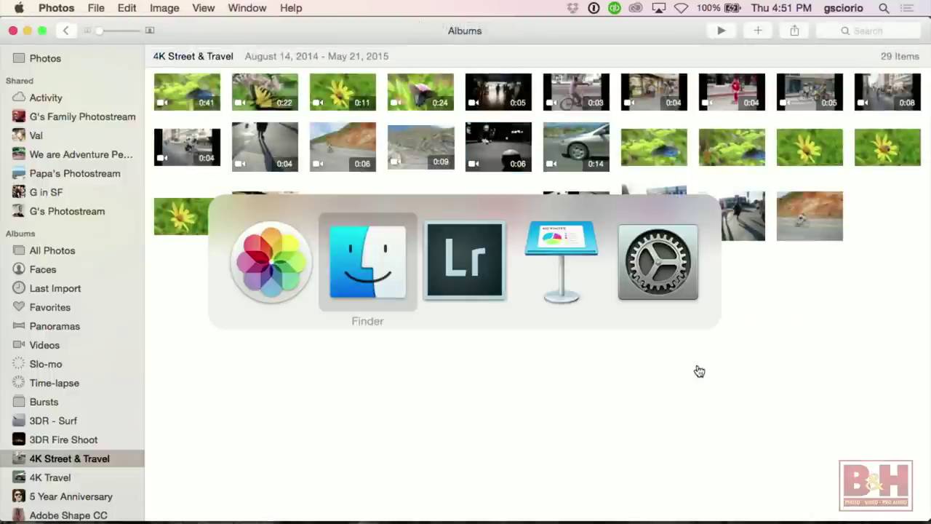
pyautogui.click(647, 207)
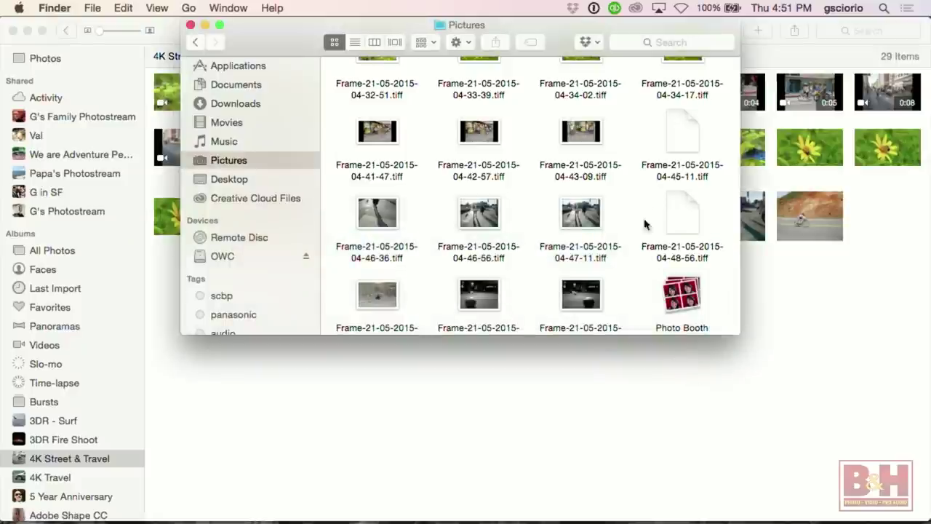
pyautogui.moveTo(638, 275); pyautogui.dragTo(478, 283)
pyautogui.moveTo(521, 509)
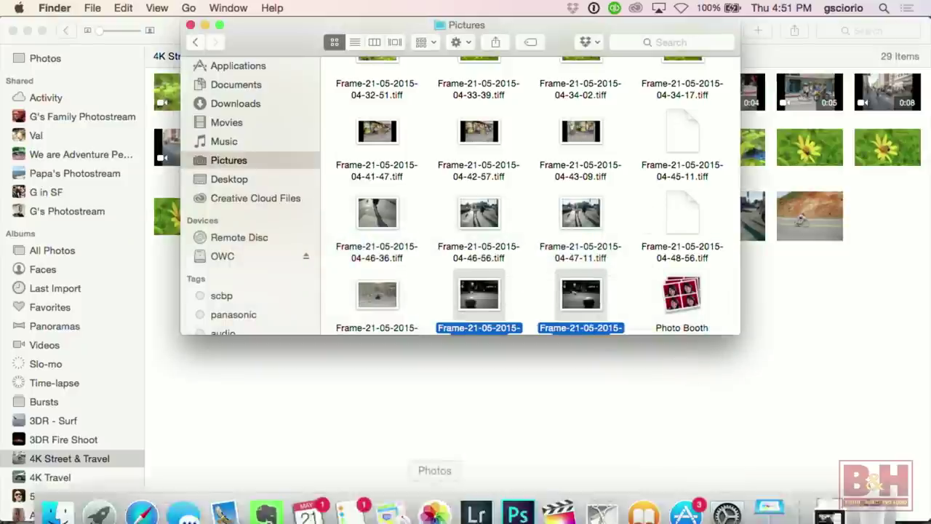
pyautogui.click(518, 489)
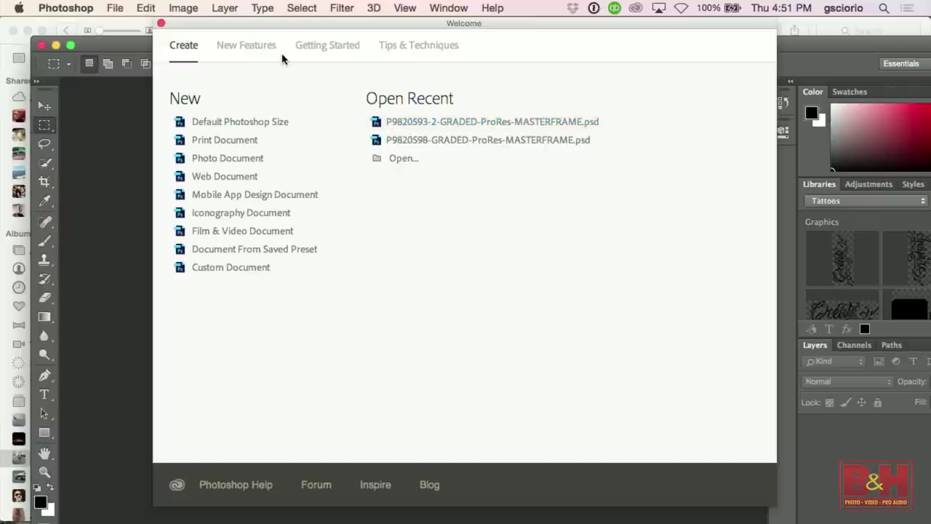
# Step: Dismiss Photoshop's welcome window, move the workspace up, and open the two selected pool frames from Finder in Photoshop
pyautogui.click(161, 24)
pyautogui.moveTo(245, 41); pyautogui.dragTo(235, 4)
pyautogui.press('super+Tab')
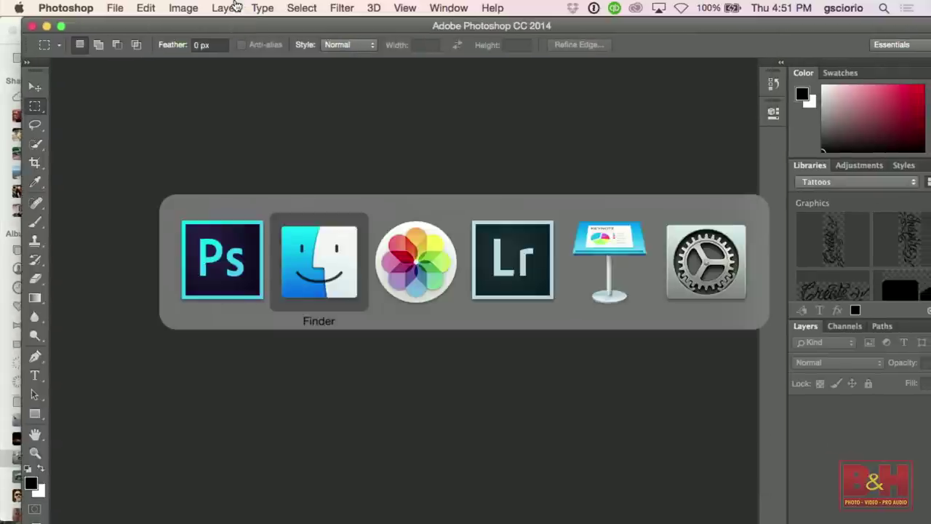
pyautogui.moveTo(557, 309); pyautogui.dragTo(524, 515)
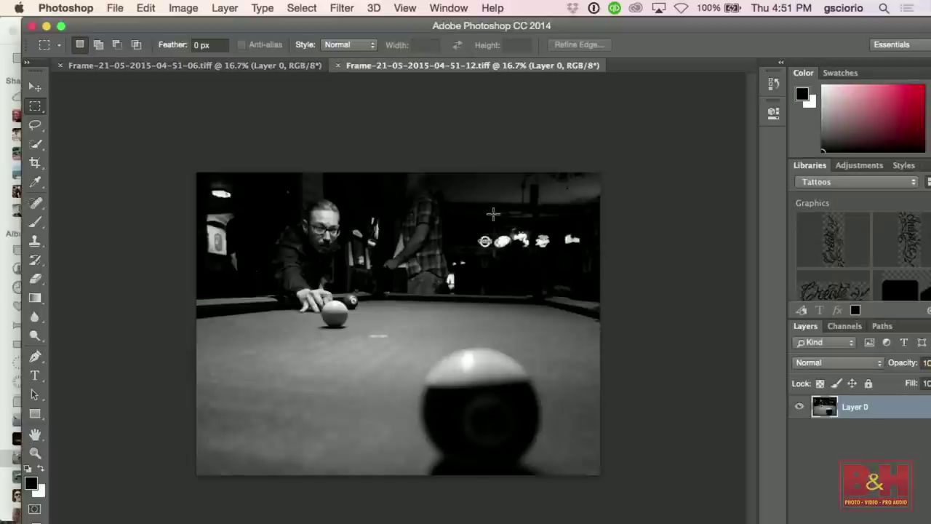
pyautogui.click(310, 67)
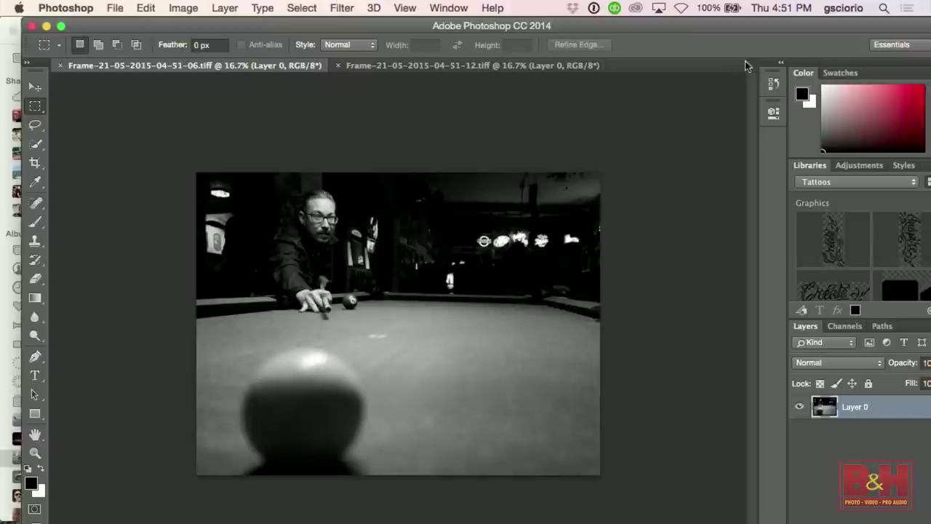
pyautogui.click(61, 26)
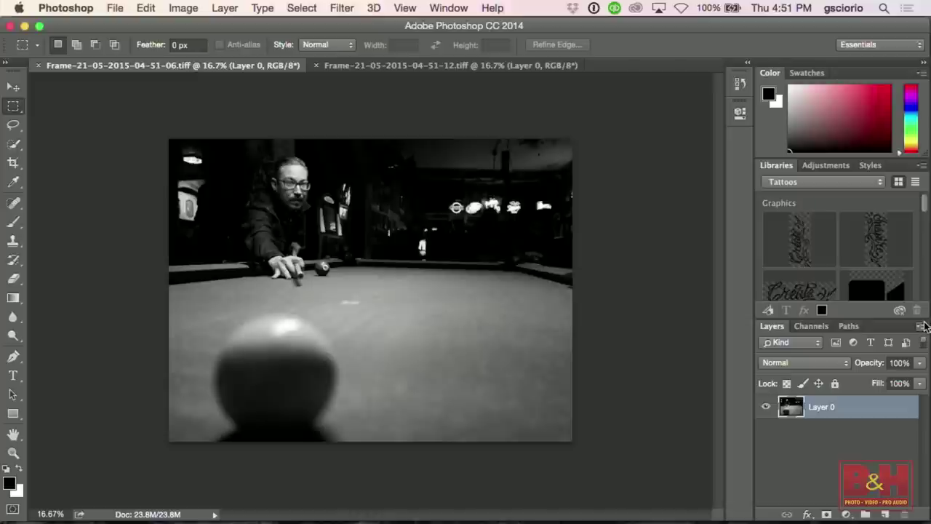
pyautogui.click(922, 326)
pyautogui.click(829, 152)
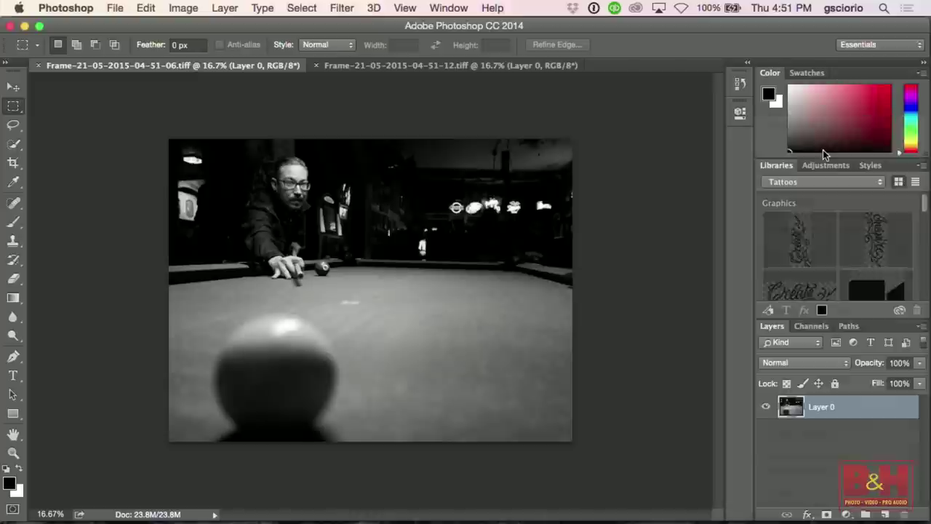
pyautogui.click(502, 266)
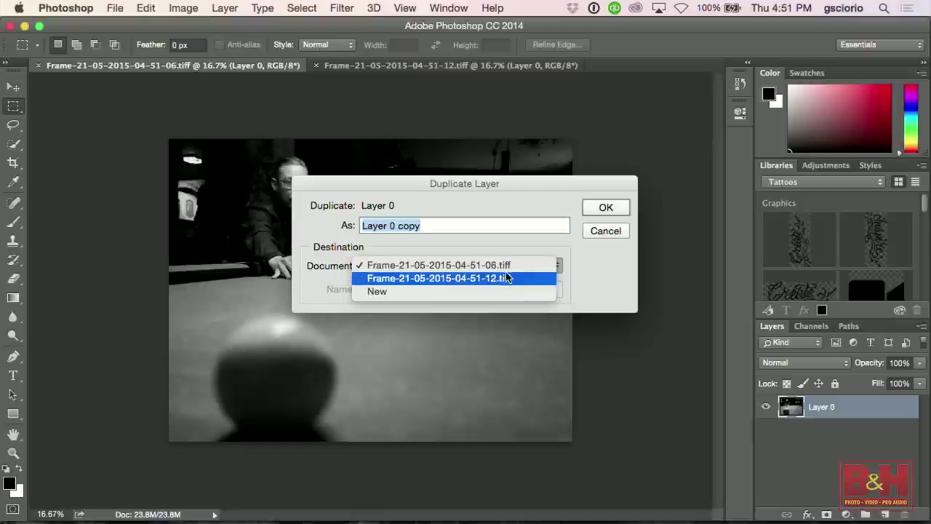
pyautogui.click(502, 277)
pyautogui.click(606, 207)
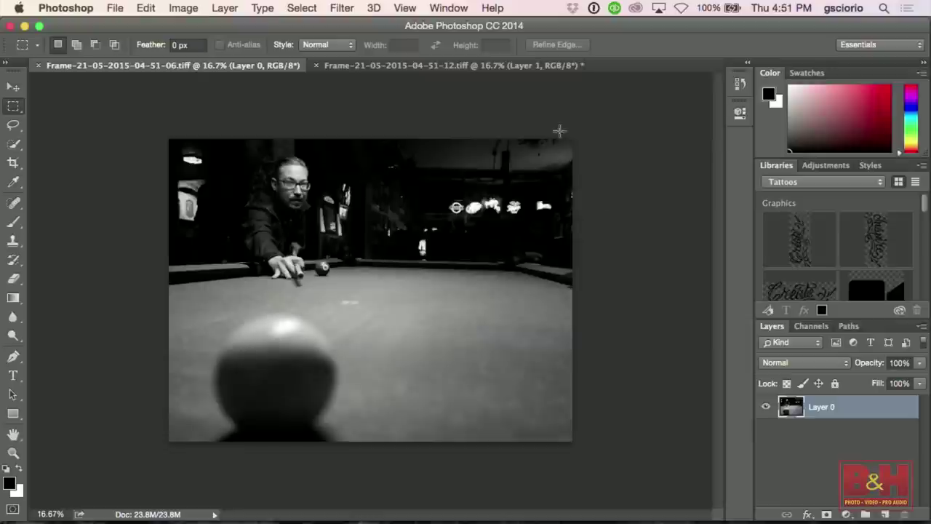
pyautogui.click(542, 67)
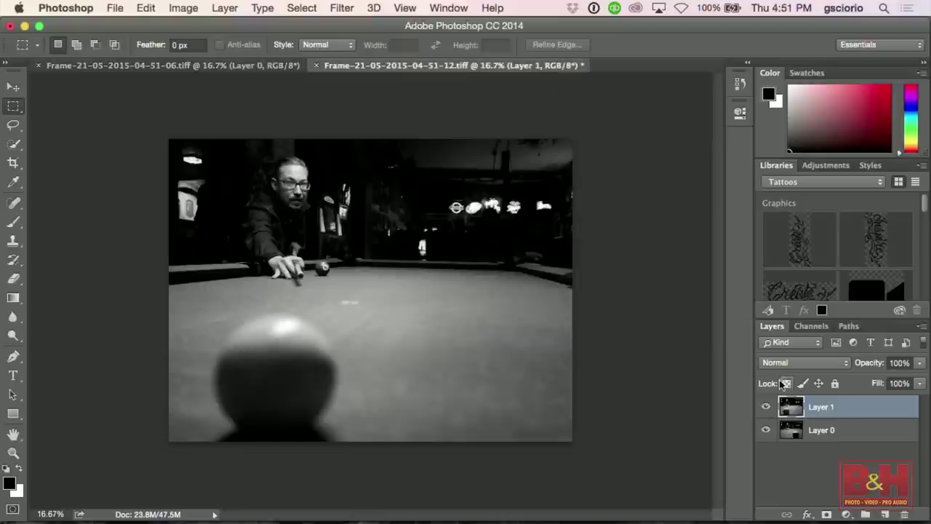
pyautogui.click(765, 407)
pyautogui.click(765, 407)
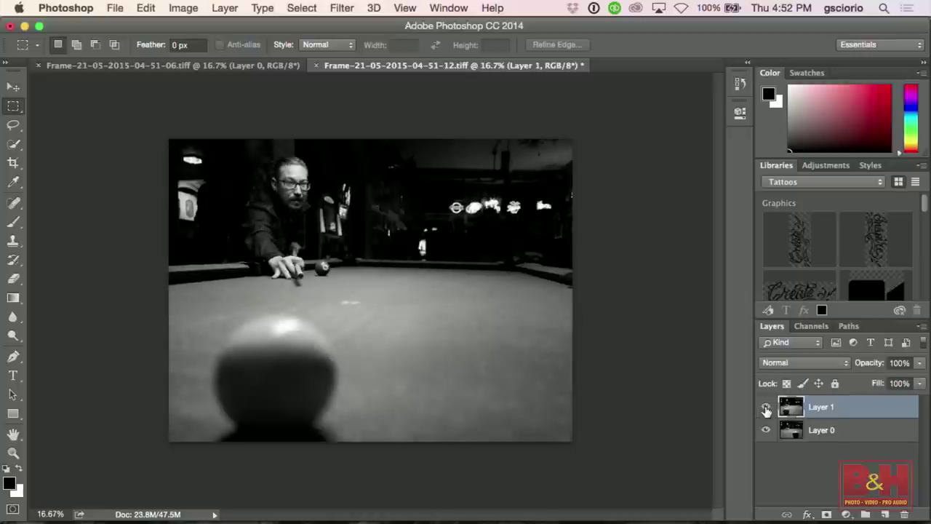
# Step: Add a hide-all mask to Layer 1 and paint it white with a 250 px brush over the person standing behind the pool table
pyautogui.keyDown('alt'); pyautogui.click(827, 514); pyautogui.keyUp('alt')
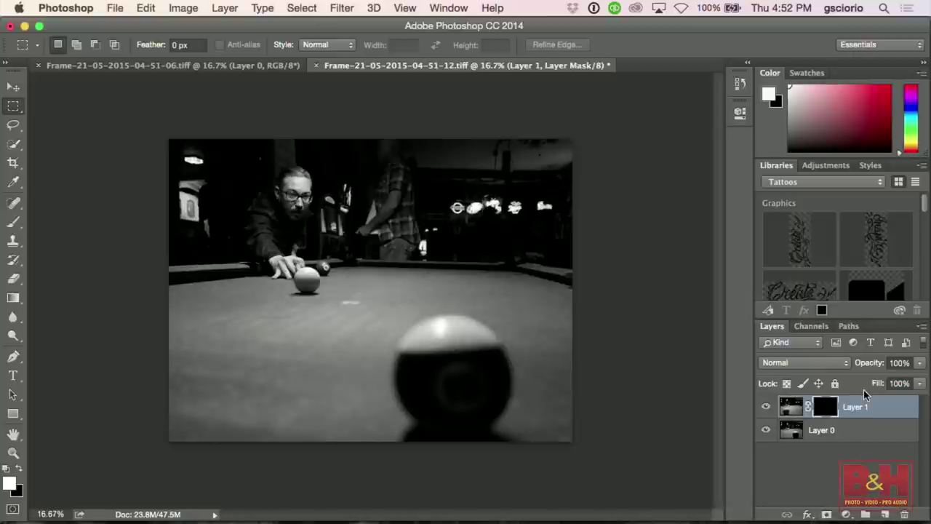
pyautogui.press('b')
pyautogui.press(']')
pyautogui.press(']')
pyautogui.press(']')
pyautogui.press(']')
pyautogui.press(']')
pyautogui.press(']')
pyautogui.press(']')
pyautogui.press(']')
pyautogui.press(']')
pyautogui.press(']')
pyautogui.press(']')
pyautogui.press(']')
pyautogui.press(']')
pyautogui.press(']')
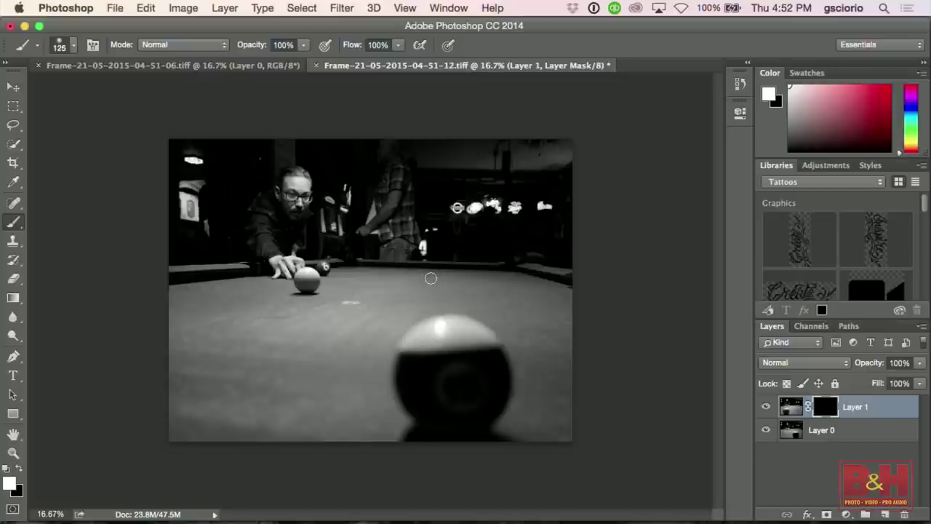
pyautogui.press('[')
pyautogui.moveTo(392, 167)
pyautogui.mouseDown()
pyautogui.moveTo(393, 204)
pyautogui.moveTo(373, 198)
pyautogui.moveTo(387, 213)
pyautogui.moveTo(419, 208)
pyautogui.moveTo(369, 220)
pyautogui.moveTo(413, 220)
pyautogui.moveTo(365, 231)
pyautogui.moveTo(422, 238)
pyautogui.mouseUp()
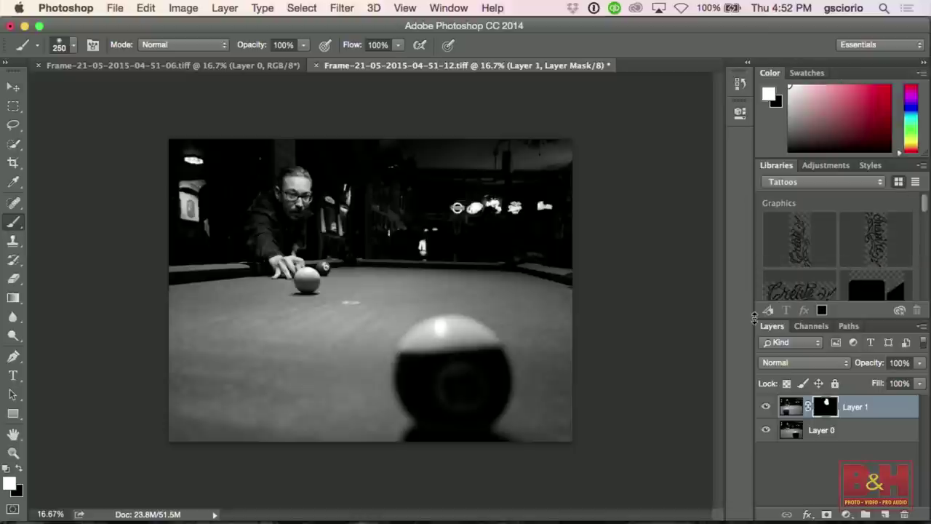
# Step: Quit Photoshop and return to the 4K Street & Travel album in Photos
pyautogui.press('super+q')
pyautogui.click(435, 209)
pyautogui.click(660, 379)
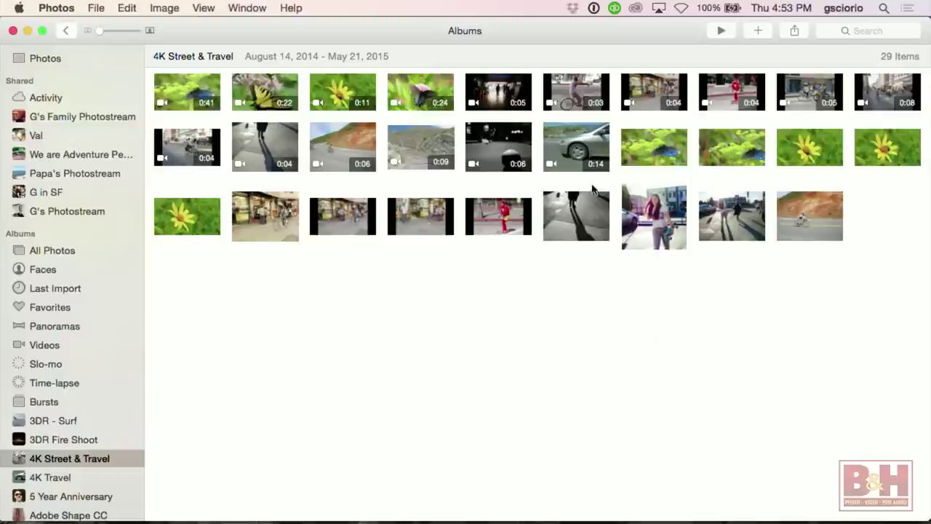
# Step: Play the 0:14 car clip, pause at 00:11 on the lone purple motorcycle, and export that frame to Pictures
pyautogui.doubleClick(589, 155)
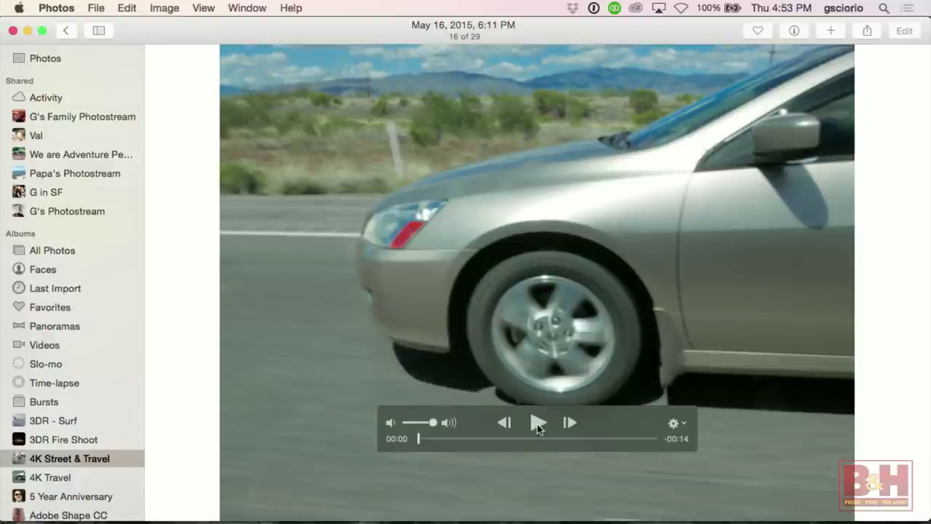
pyautogui.click(537, 423)
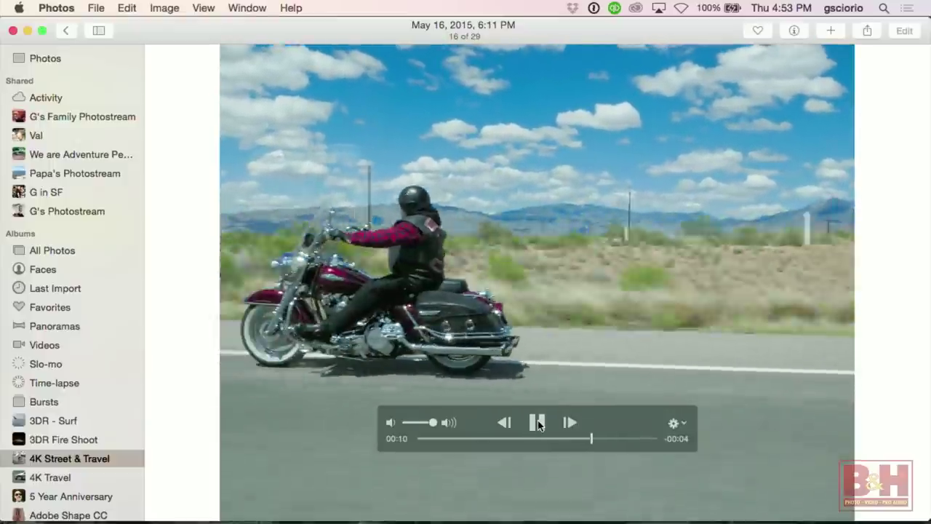
pyautogui.click(538, 423)
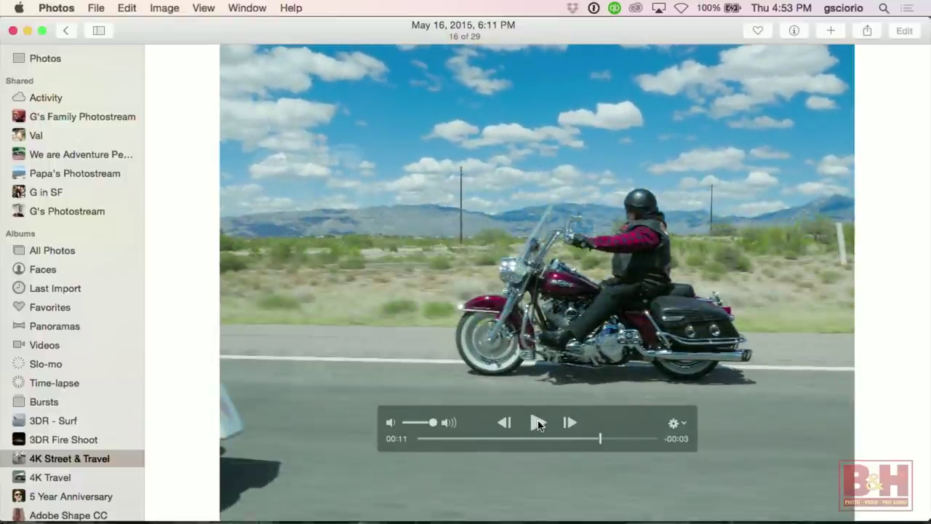
pyautogui.click(682, 425)
pyautogui.click(703, 478)
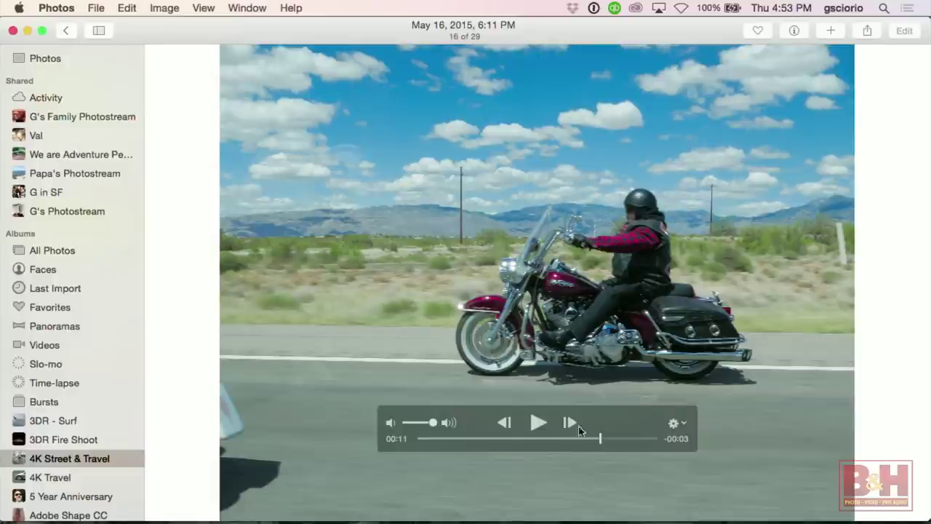
# Step: Advance the clip to the flame-painted motorcycle with the purple one behind, export that frame to Pictures, and close the clip
pyautogui.moveTo(571, 424); pyautogui.dragTo(571, 424)
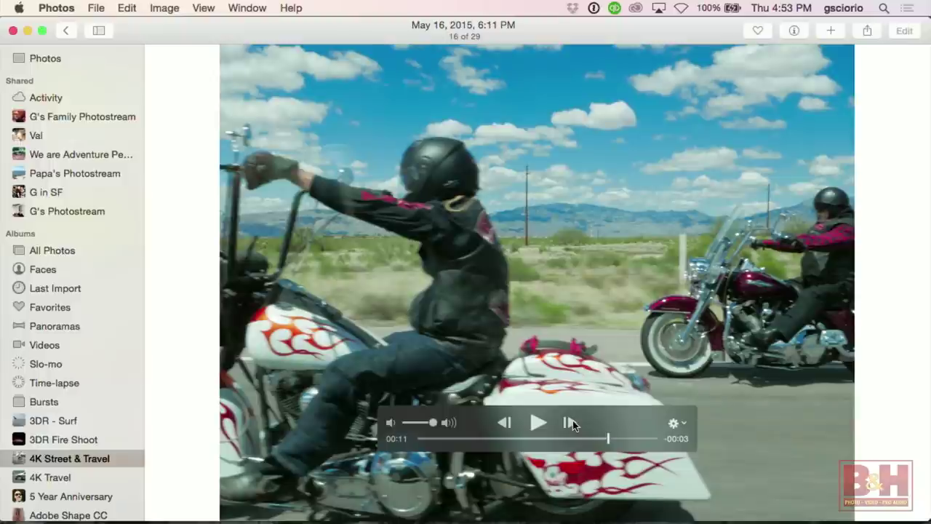
pyautogui.click(676, 424)
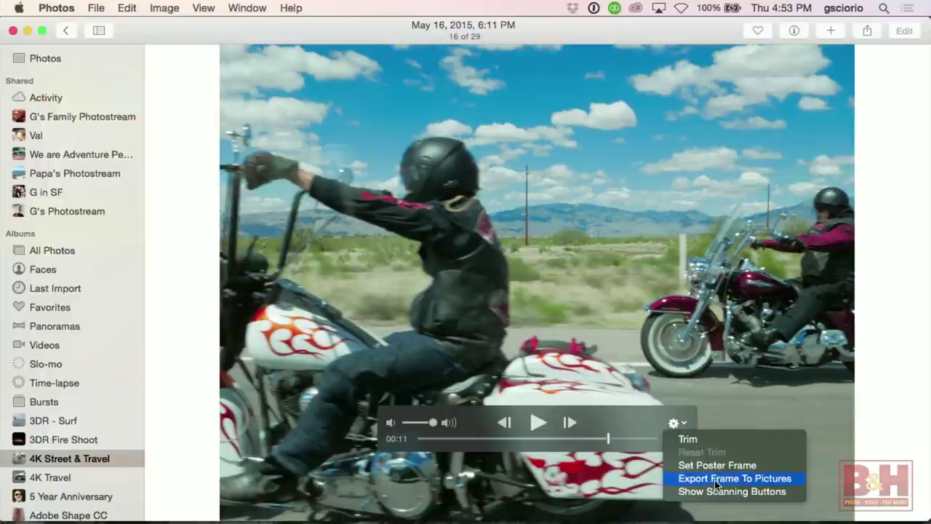
pyautogui.click(734, 478)
pyautogui.press('Escape')
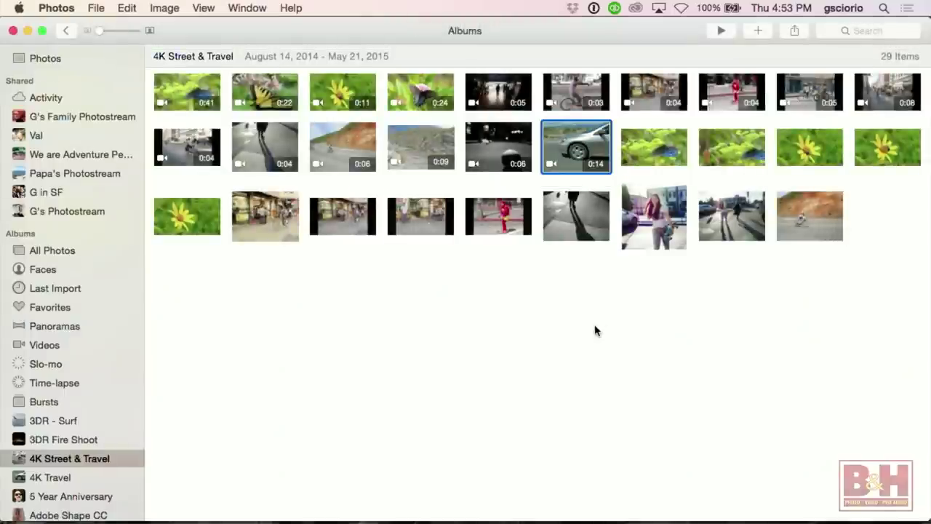
pyautogui.press('super+Tab')
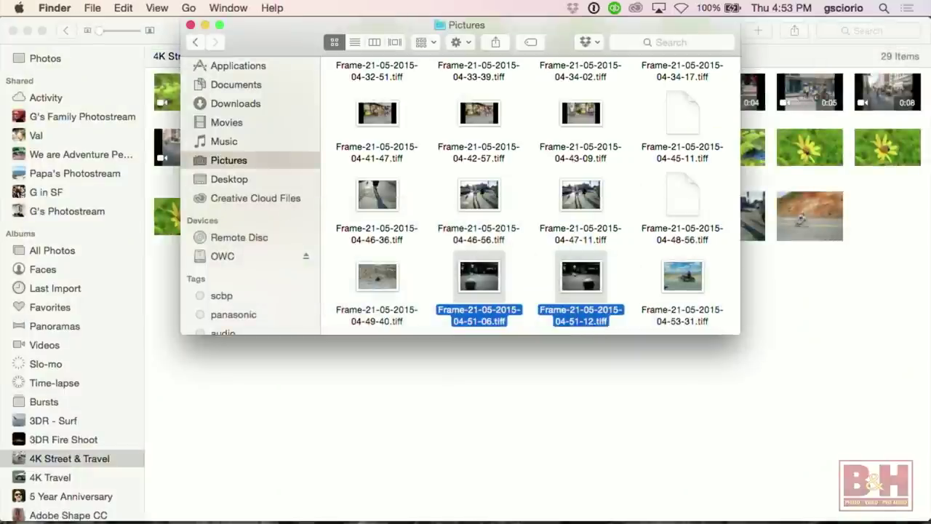
pyautogui.click(682, 279)
pyautogui.scroll(-3, 680, 276)
pyautogui.keyDown('super'); pyautogui.click(378, 198); pyautogui.keyUp('super')
pyautogui.moveTo(379, 198); pyautogui.dragTo(449, 373)
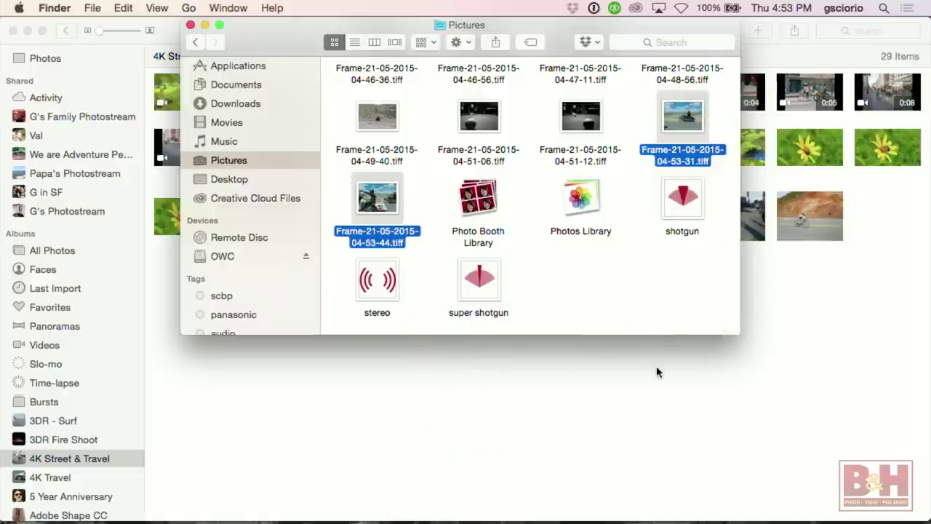
pyautogui.click(609, 371)
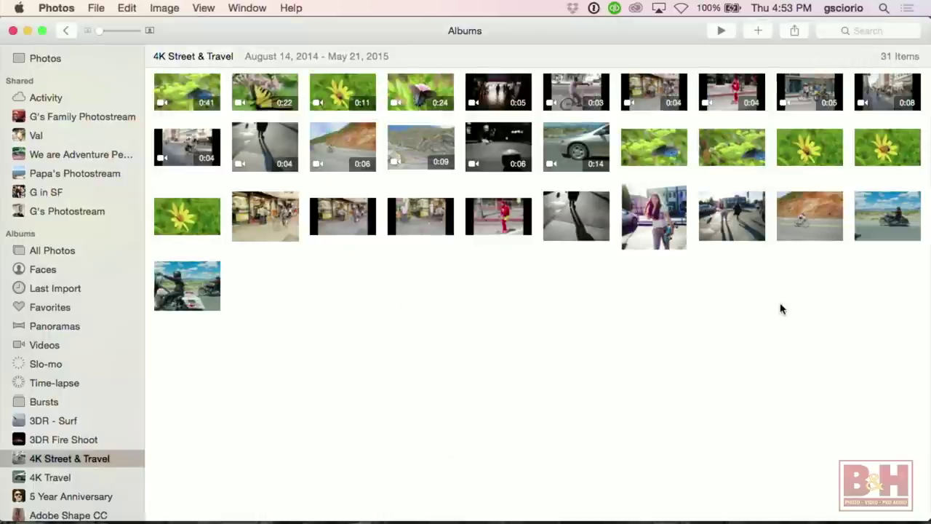
# Step: Apply the Transfer filter to the flame-painted motorcycle still, finish editing, and return to the album
pyautogui.doubleClick(208, 289)
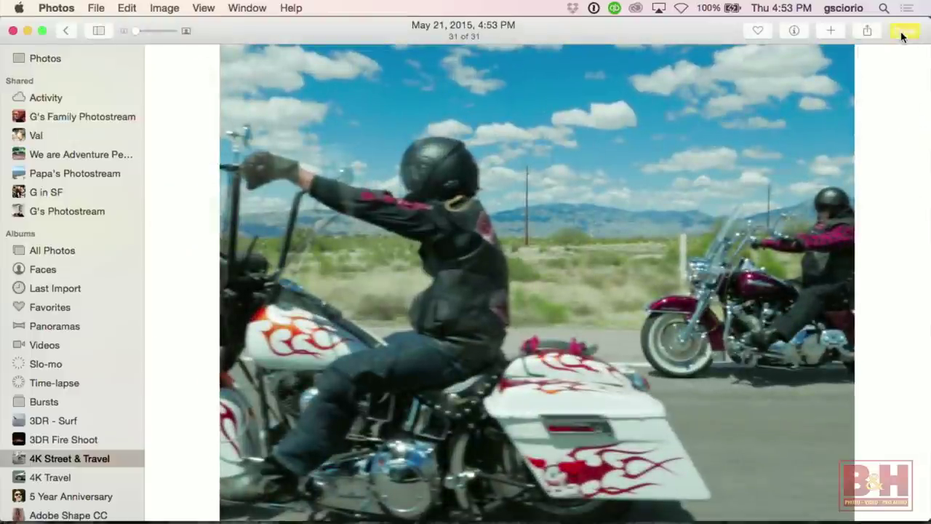
pyautogui.click(904, 31)
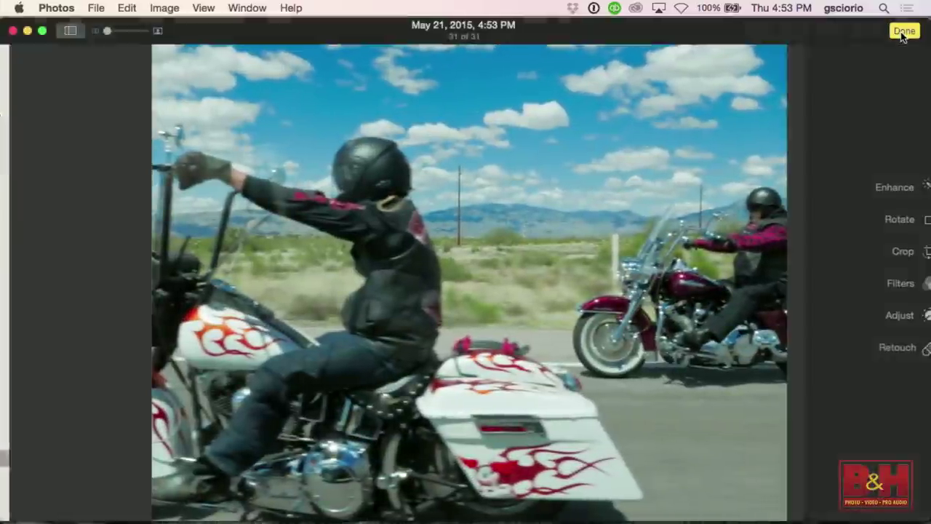
pyautogui.click(915, 284)
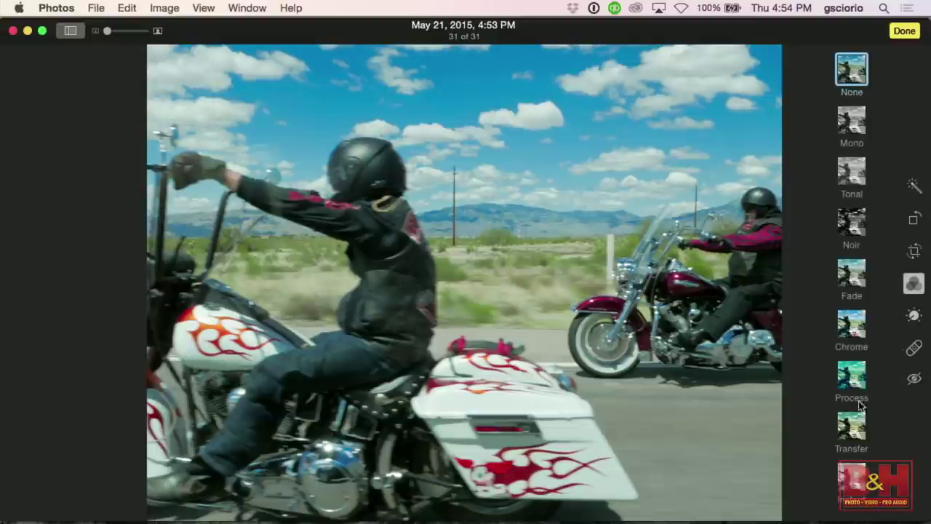
pyautogui.click(851, 427)
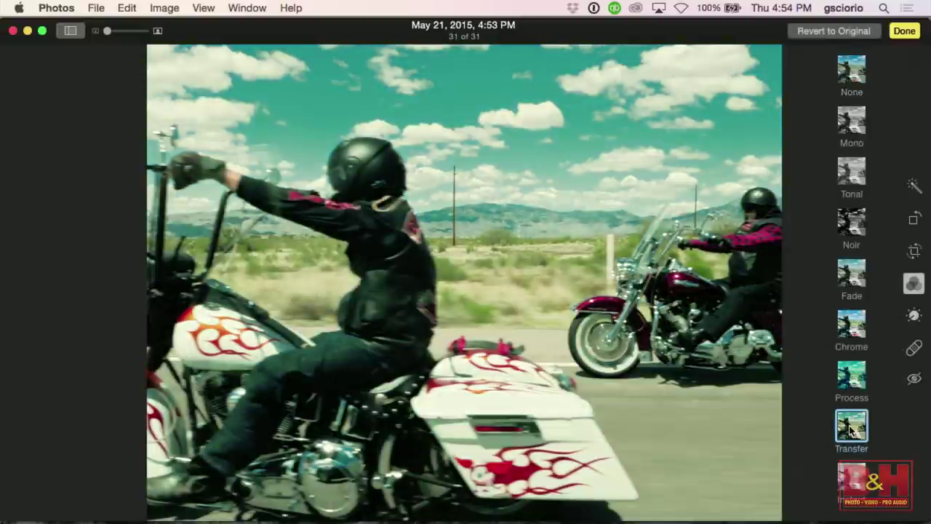
pyautogui.click(906, 32)
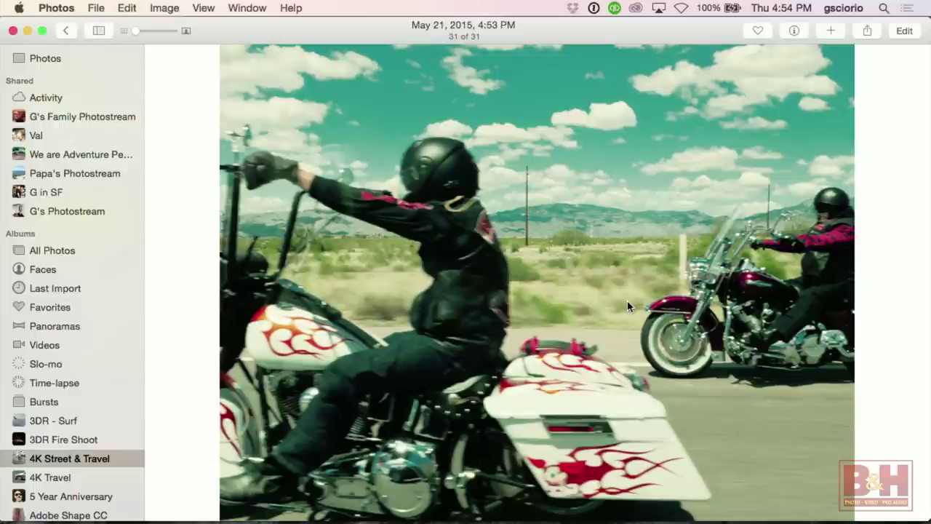
pyautogui.press('Escape')
# Step: Switch to Keynote and display slide 18, Commissions
pyautogui.press('super+Tab')
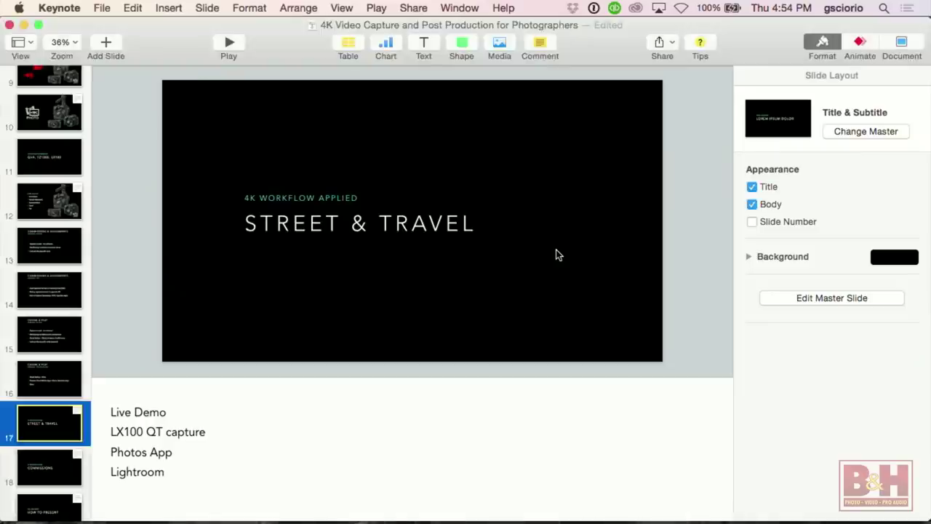
pyautogui.click(51, 467)
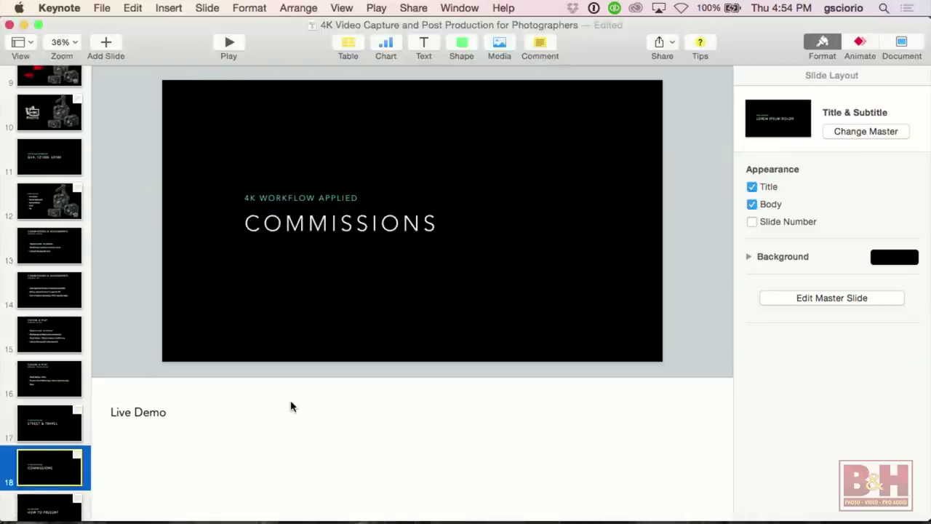
pyautogui.press('super+Tab')
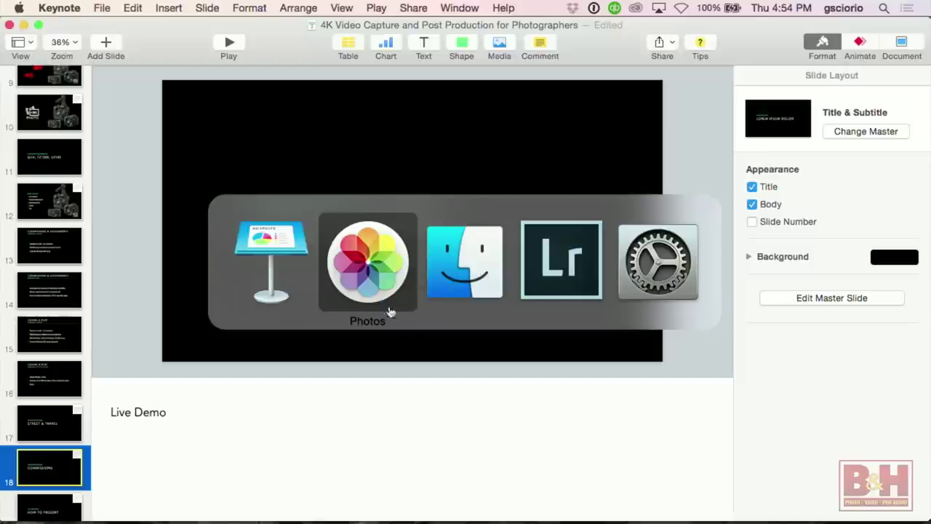
pyautogui.click(374, 291)
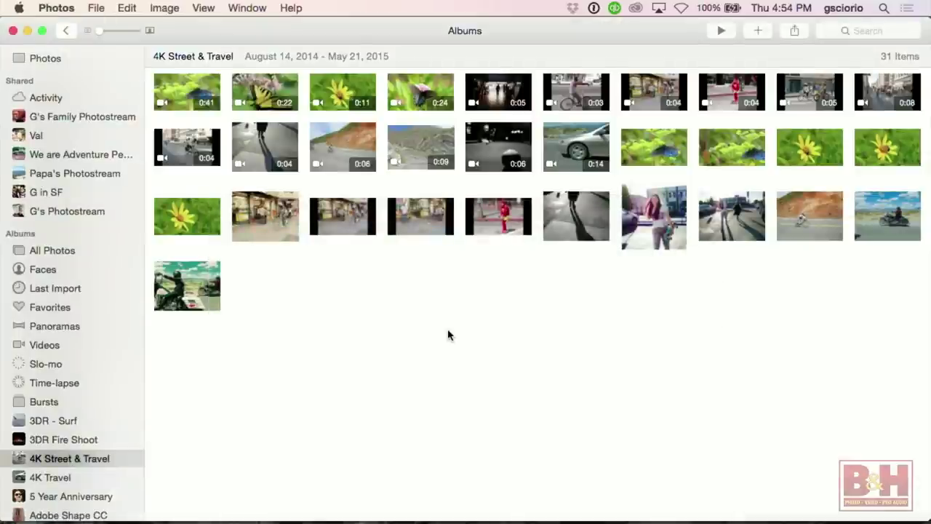
pyautogui.press('super+Tab')
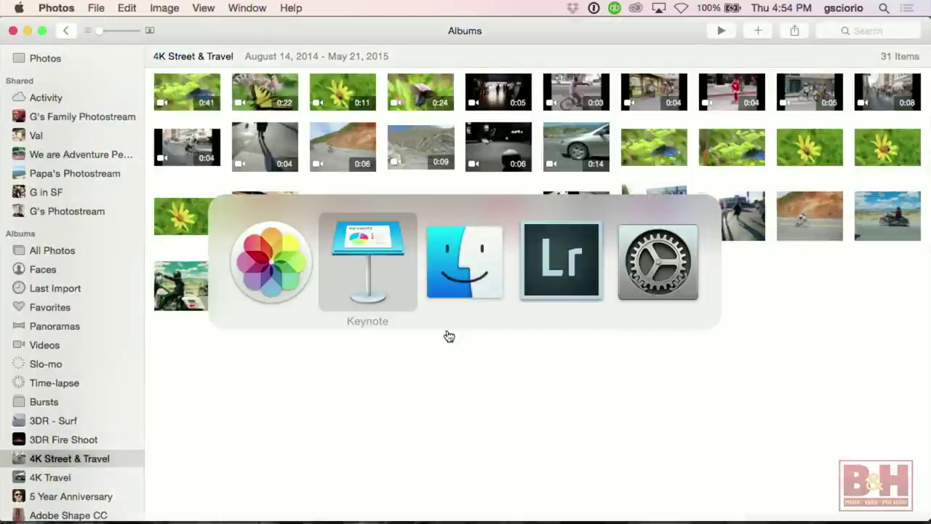
pyautogui.click(372, 273)
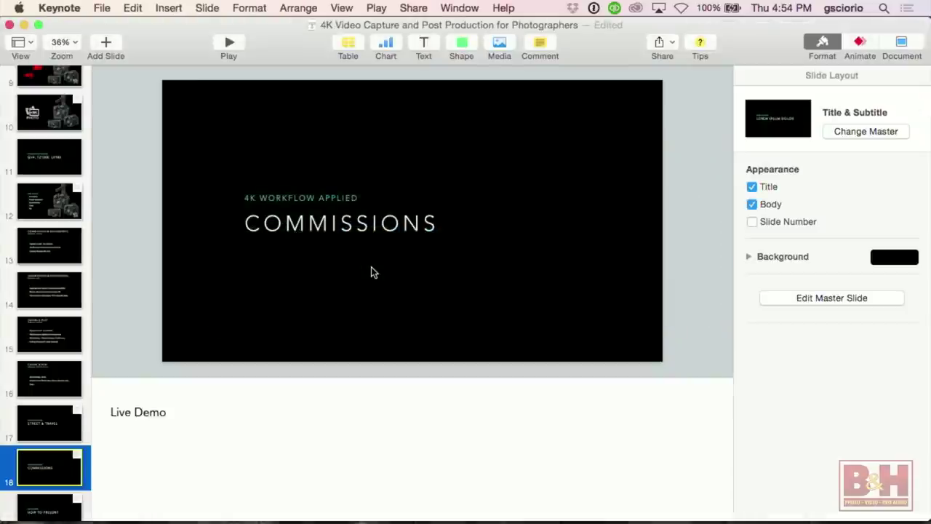